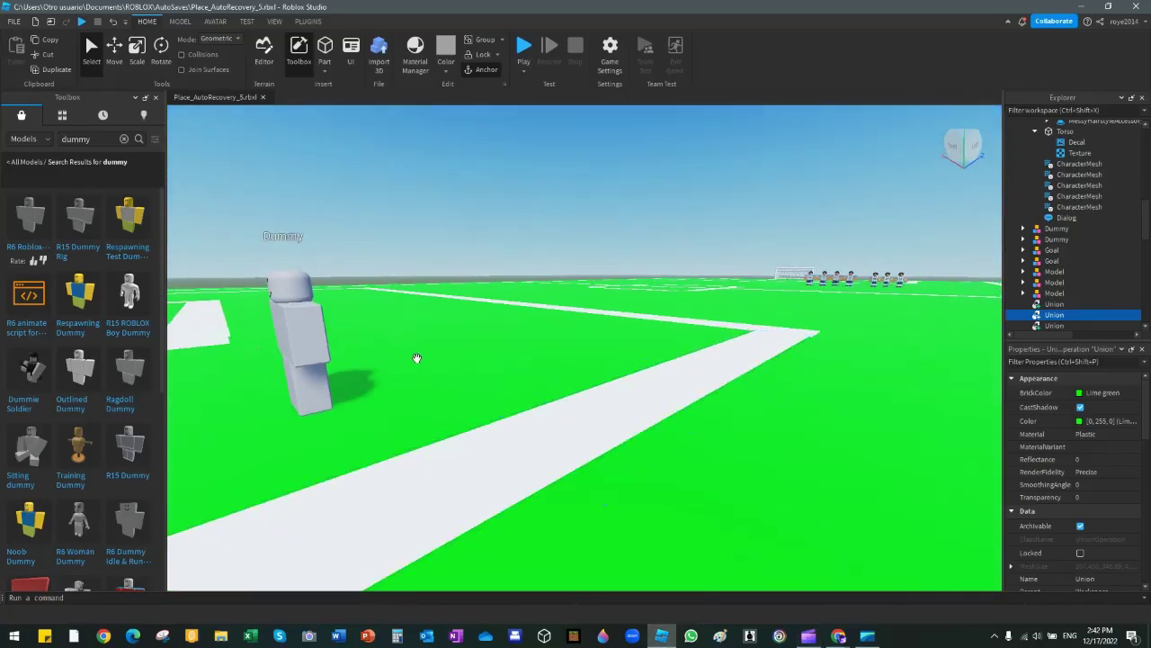
# - Undo the last dummy placement and insert a new R6 Roblox dummy on the grass outside the pitch's white line
pyautogui.click(113, 21)
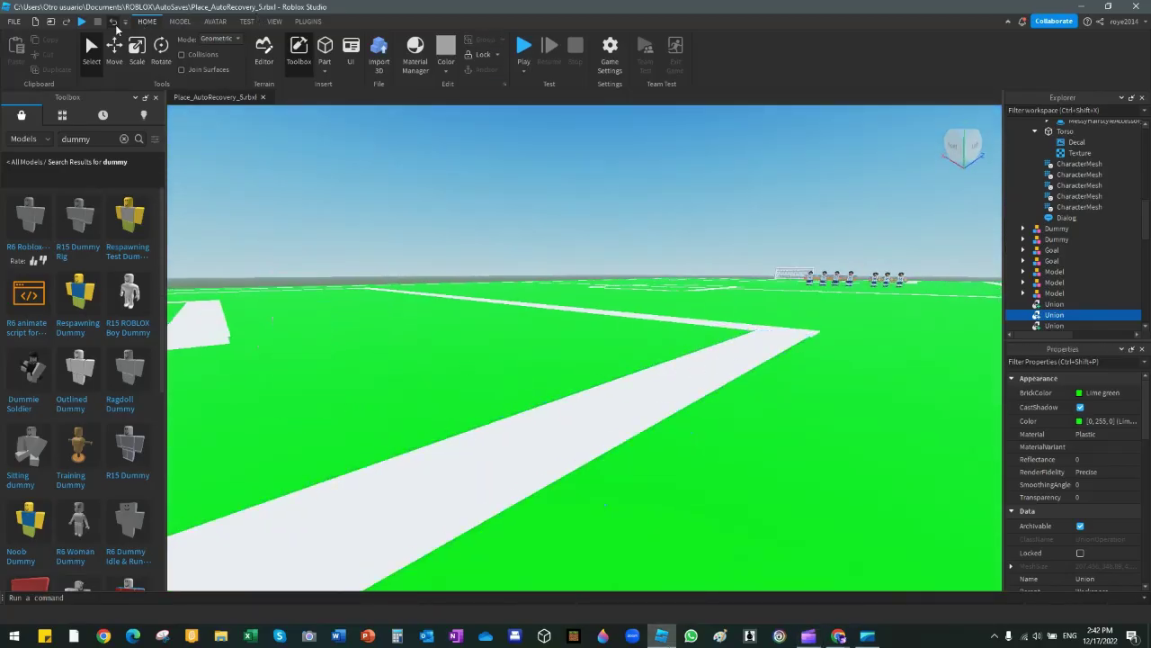
pyautogui.moveTo(816, 220); pyautogui.dragTo(815, 218, button='right')
pyautogui.press('w')
pyautogui.moveTo(14, 209); pyautogui.dragTo(577, 372)
pyautogui.moveTo(639, 407); pyautogui.dragTo(639, 402)
pyautogui.press('a')
pyautogui.moveTo(640, 402); pyautogui.dragTo(641, 401, button='right')
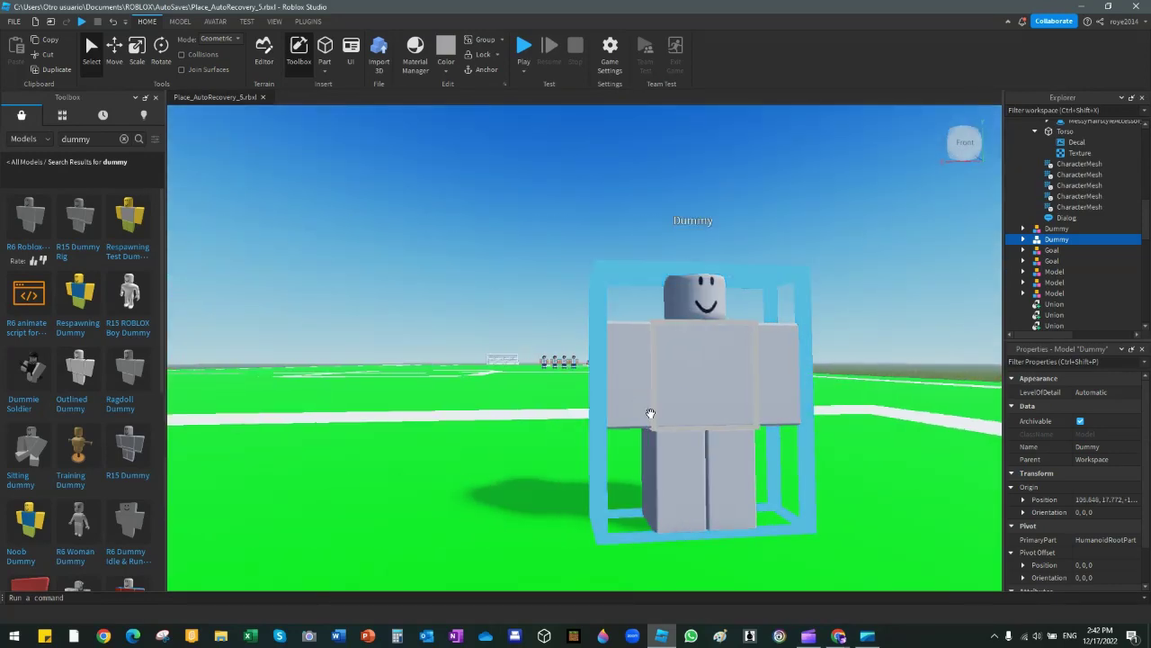
pyautogui.press('d')
pyautogui.moveTo(845, 387); pyautogui.dragTo(846, 387, button='right')
pyautogui.press('s')
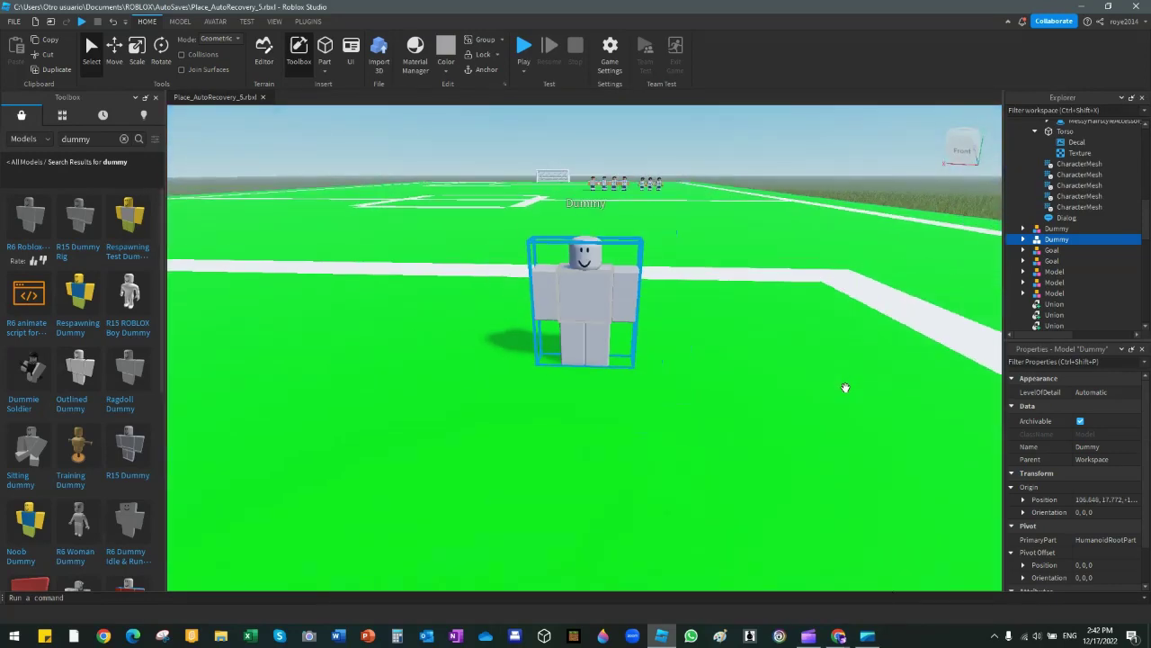
# - Switch to the Roblox Avatar Shop in Chrome and search the catalog for "france"
pyautogui.moveTo(839, 638)
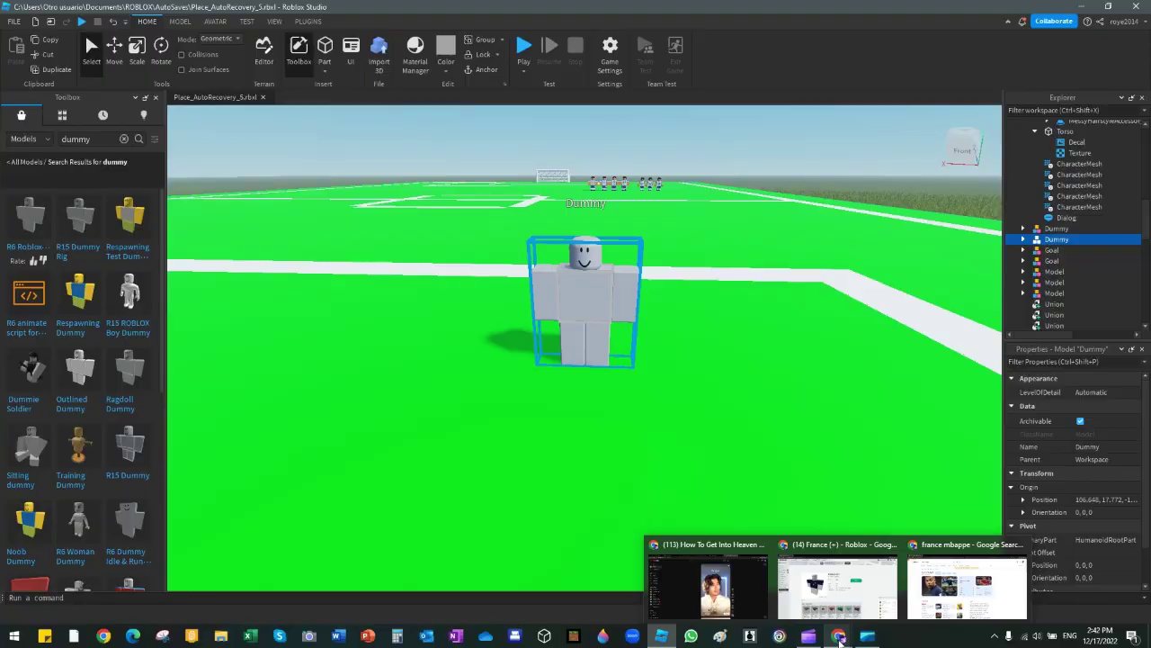
pyautogui.click(834, 585)
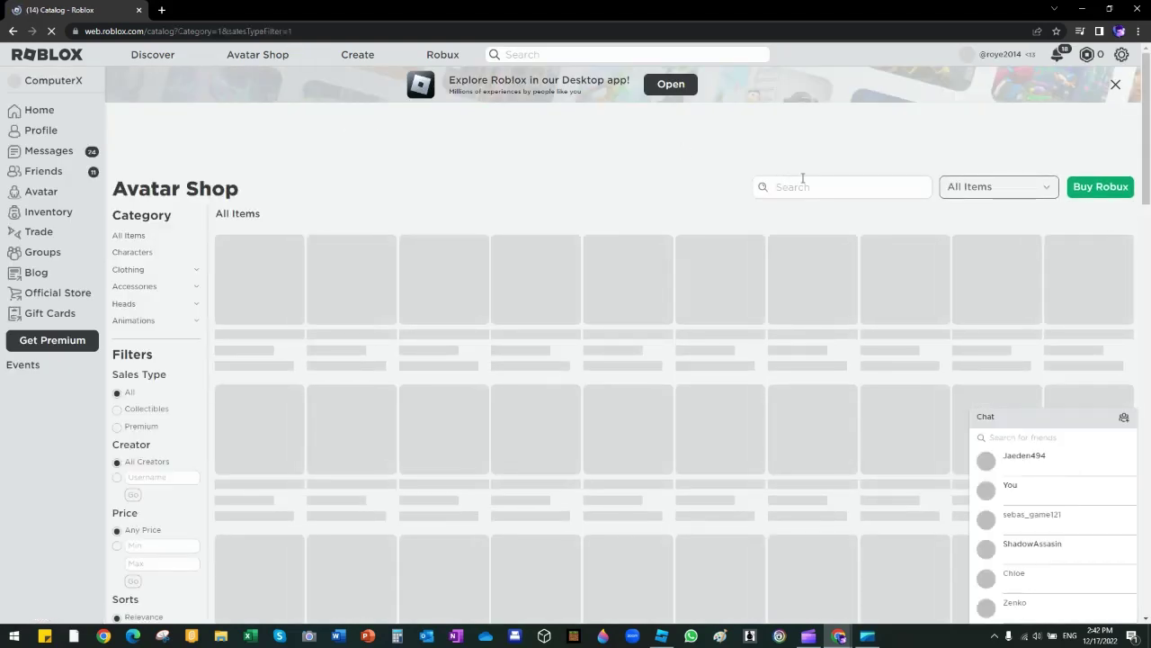
pyautogui.click(812, 186)
pyautogui.write('france')
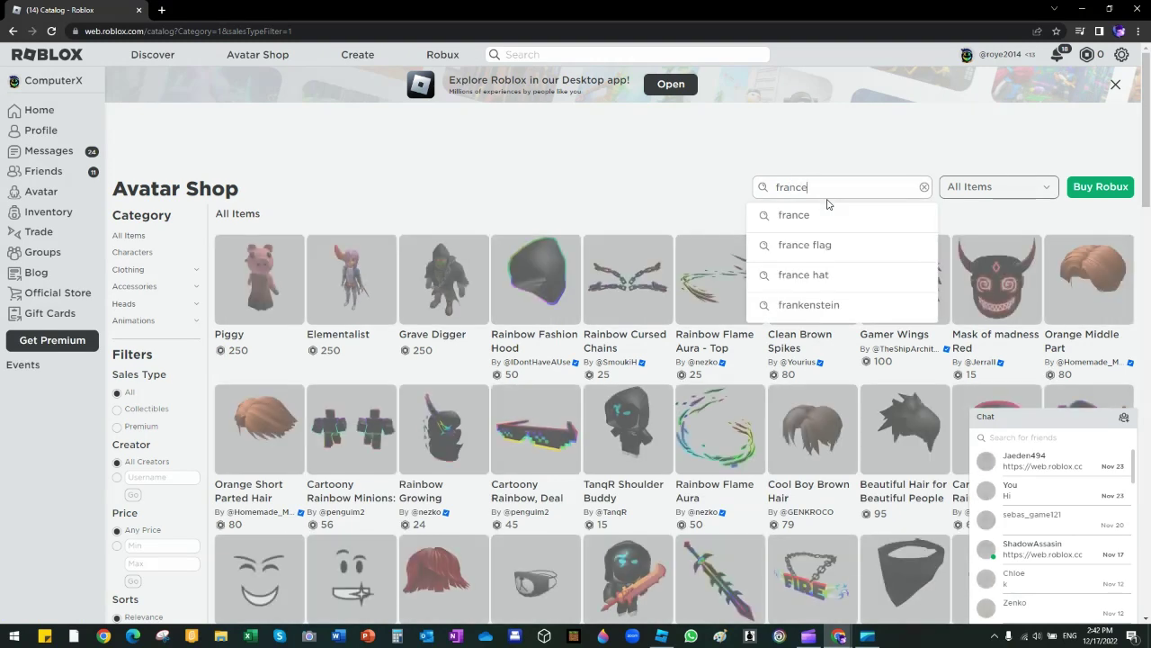
pyautogui.press('Return')
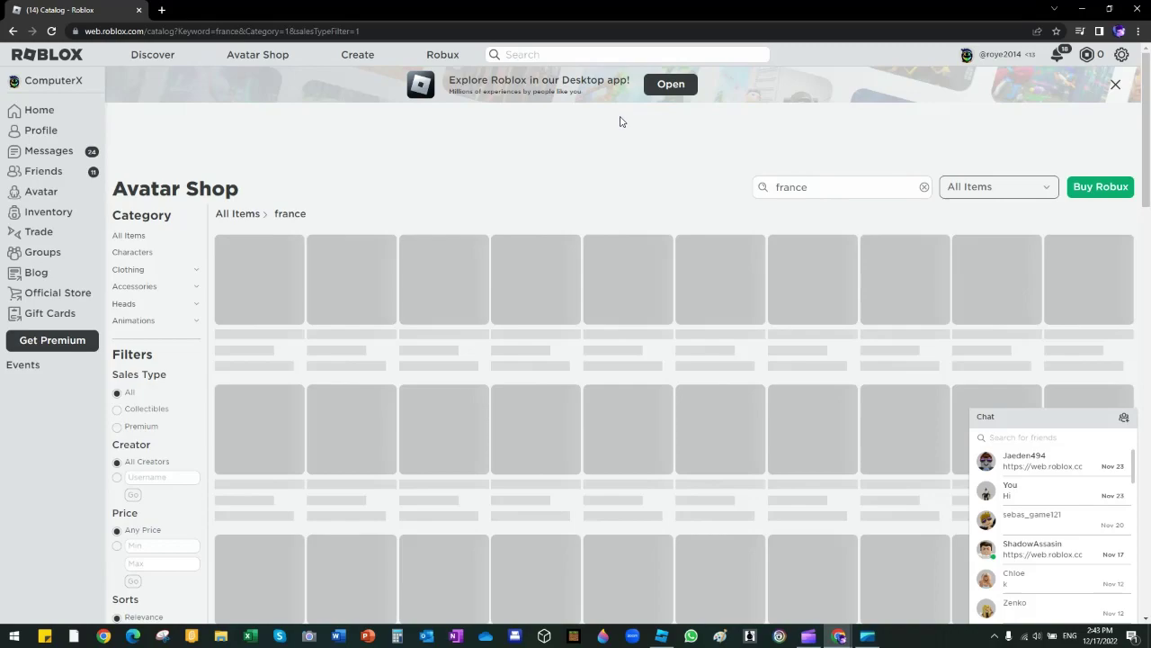
# - Open the "France (+)" shirt priced at 5 Robux from the search results and copy its page URL
pyautogui.scroll(-2, 591, 437)
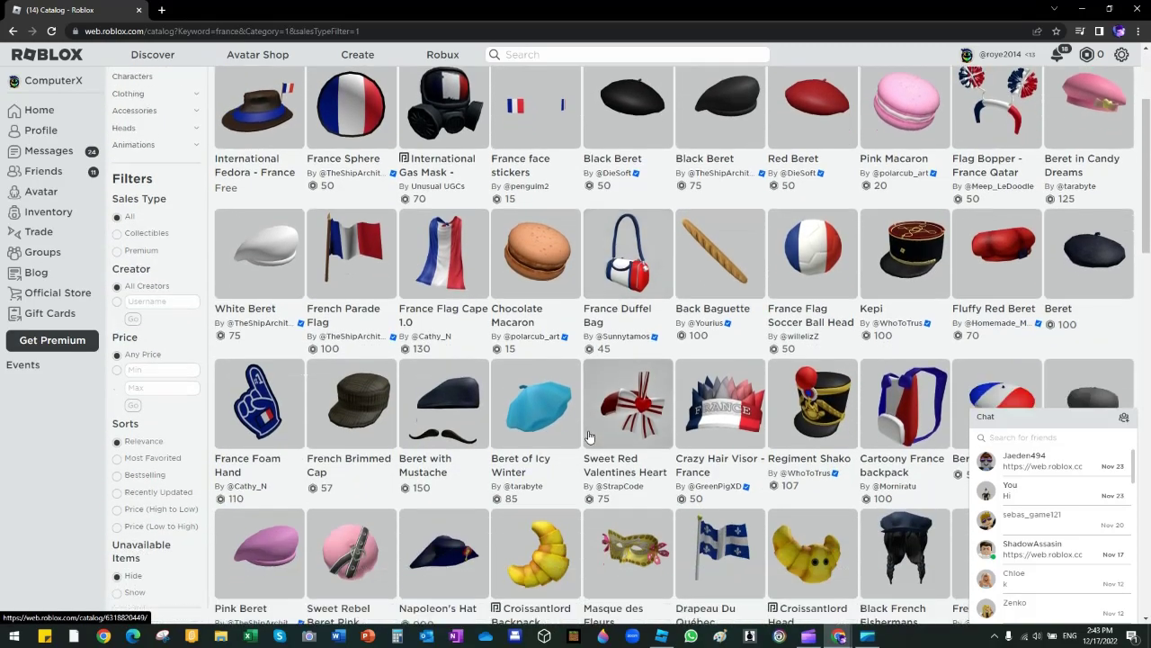
pyautogui.scroll(-6, 591, 436)
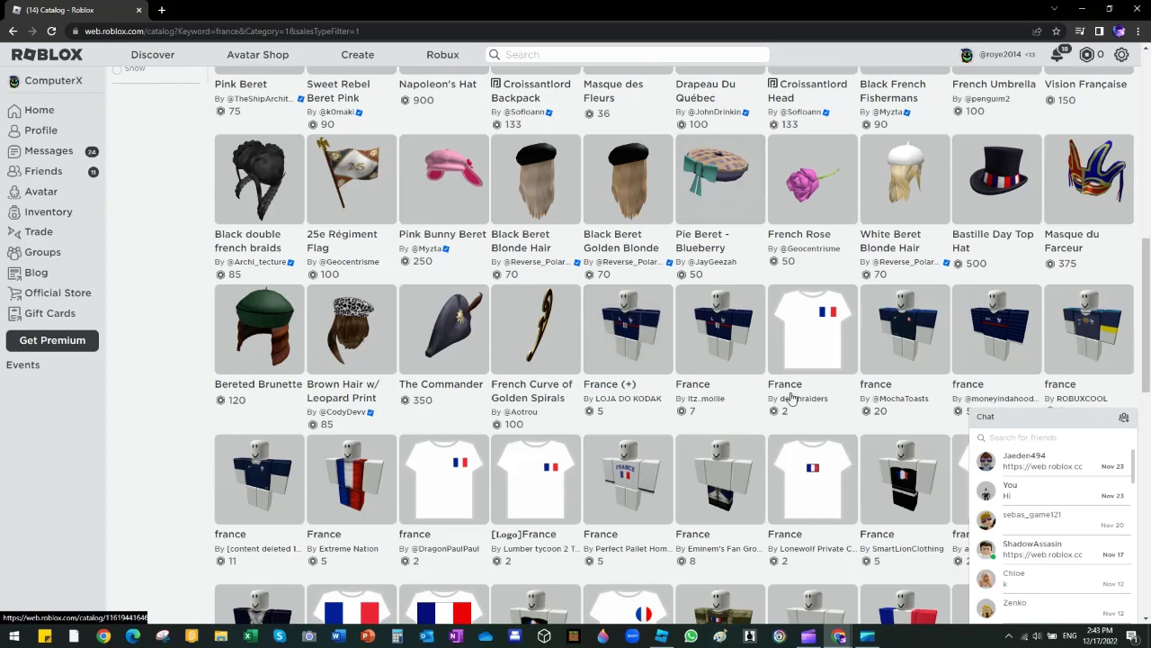
pyautogui.click(652, 384)
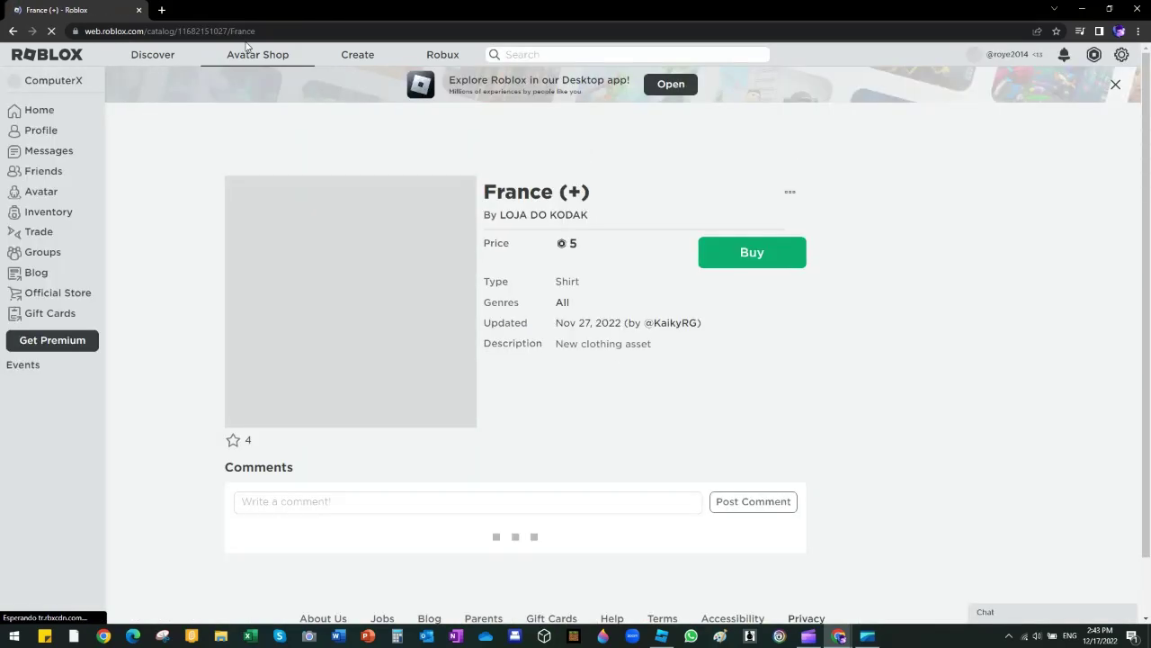
pyautogui.click(94, 30)
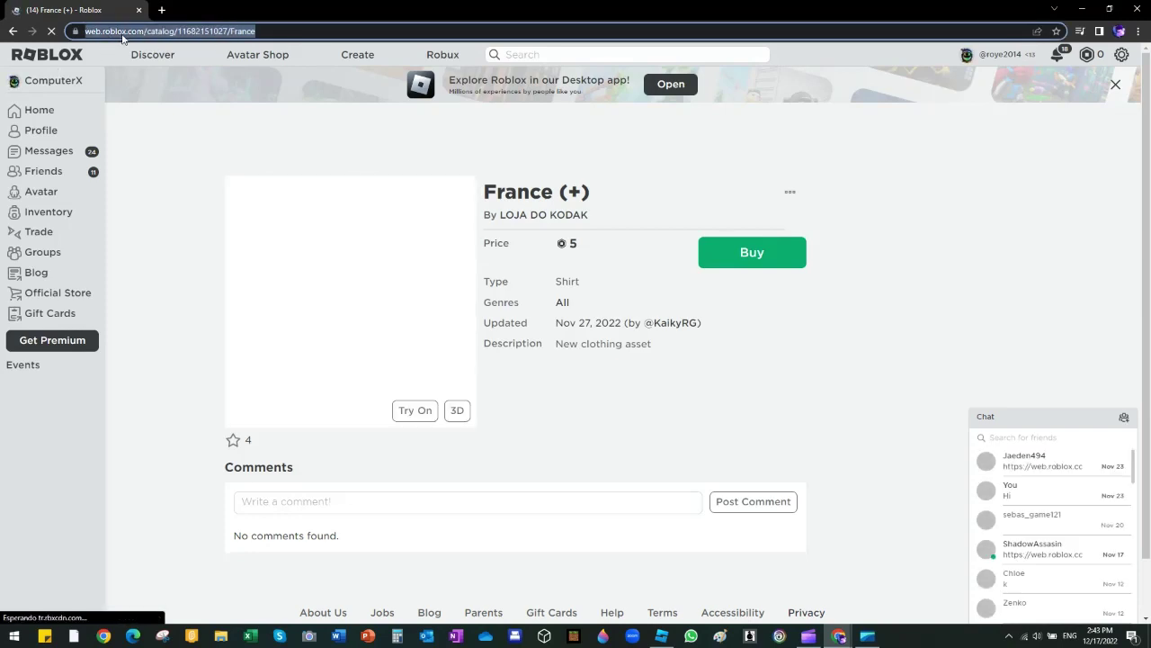
pyautogui.rightClick(124, 33)
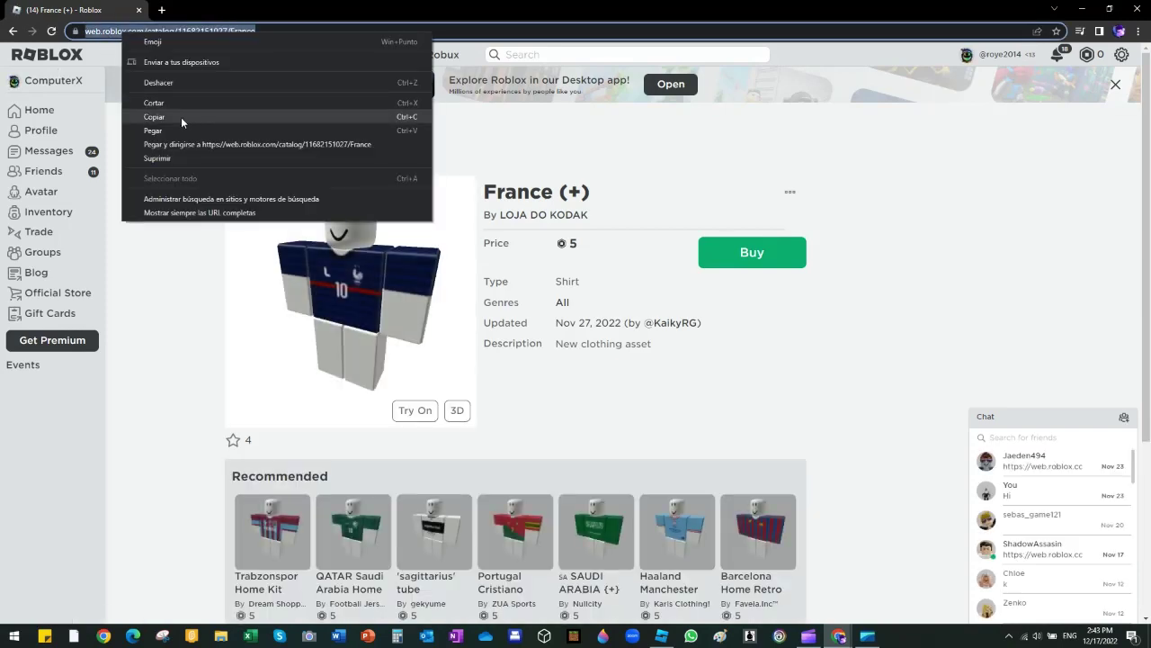
pyautogui.click(181, 117)
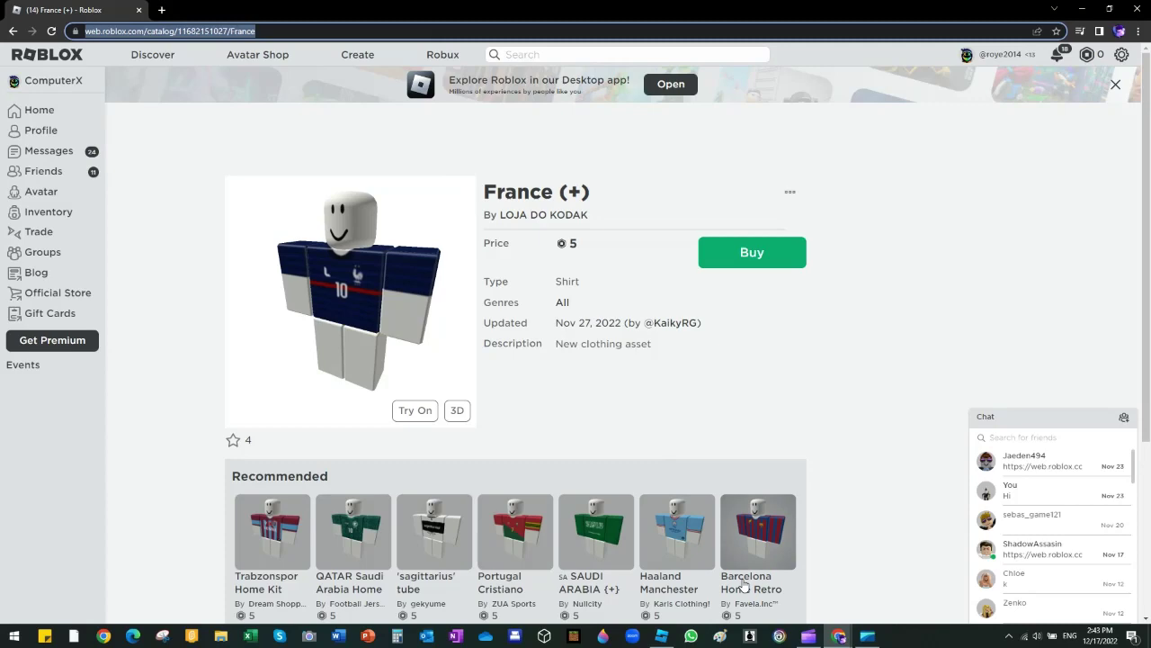
# - Switch back to Roblox Studio and add a Shirt object inside the new Dummy model
pyautogui.click(666, 640)
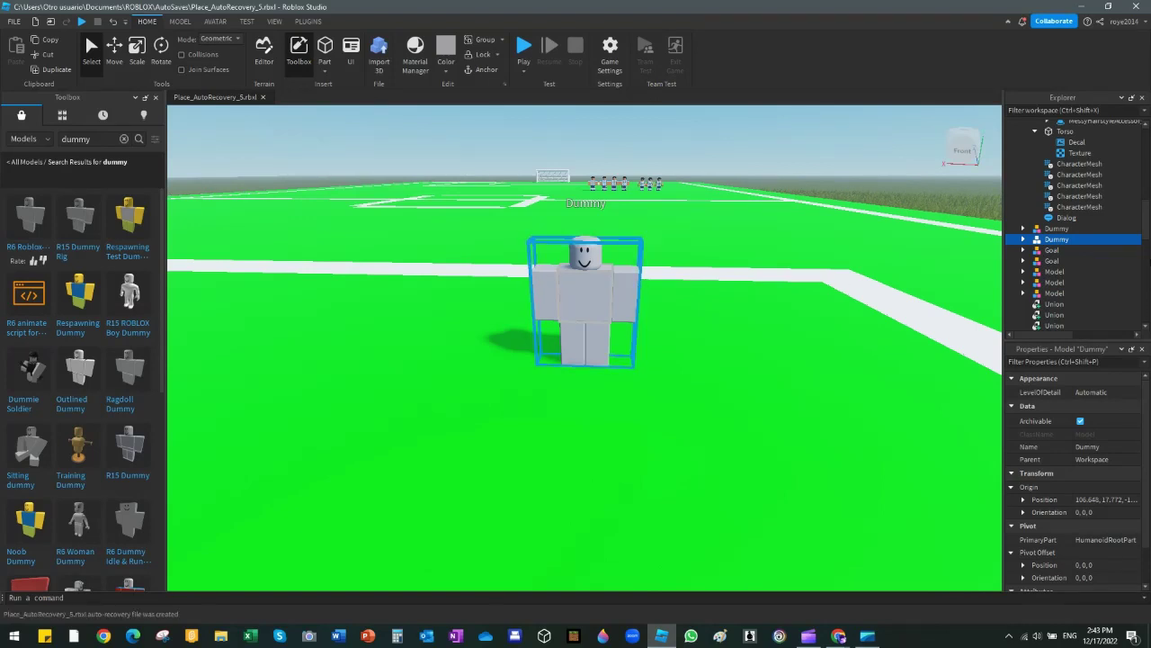
pyautogui.click(1023, 240)
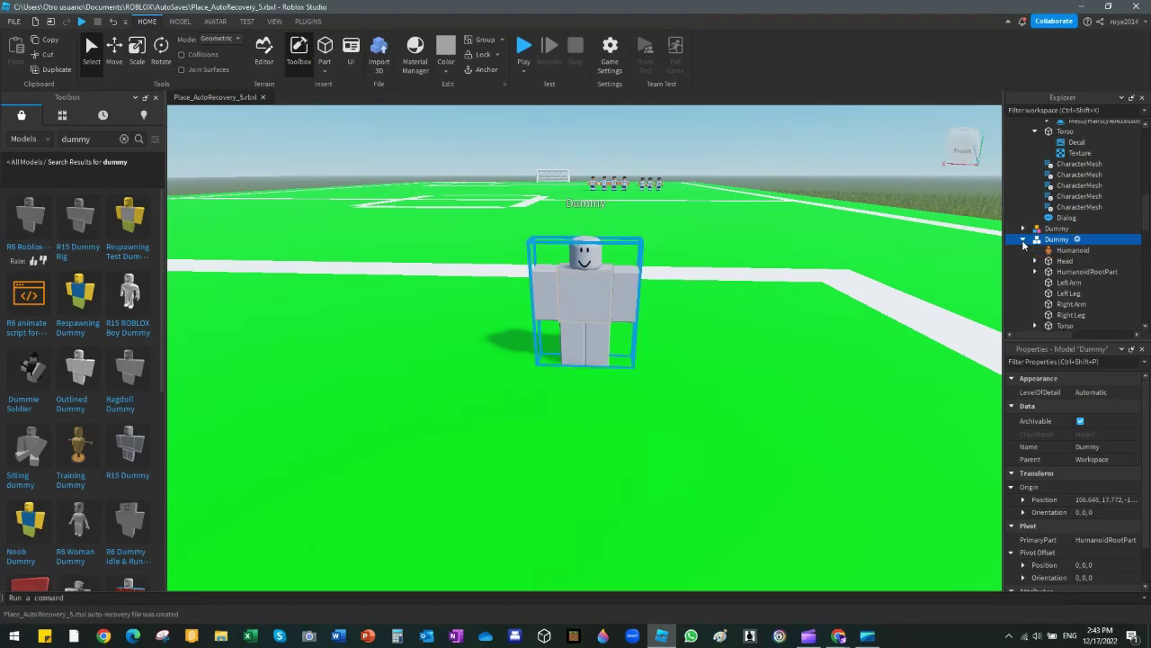
pyautogui.scroll(-1, 1084, 281)
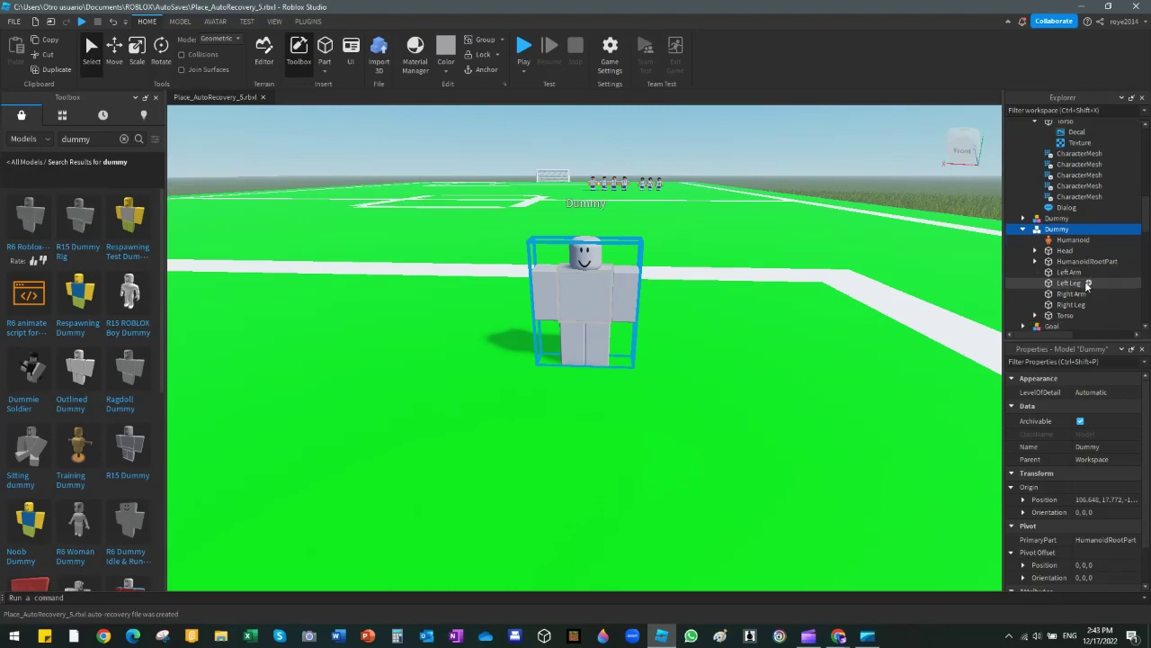
pyautogui.click(1076, 229)
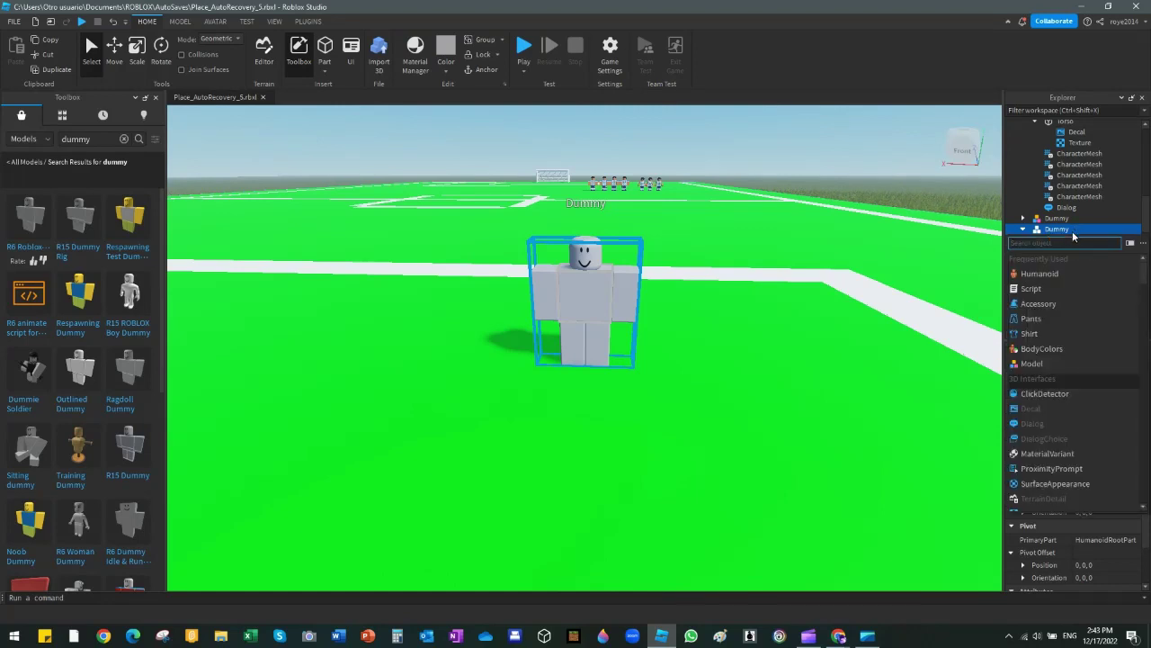
pyautogui.click(1038, 334)
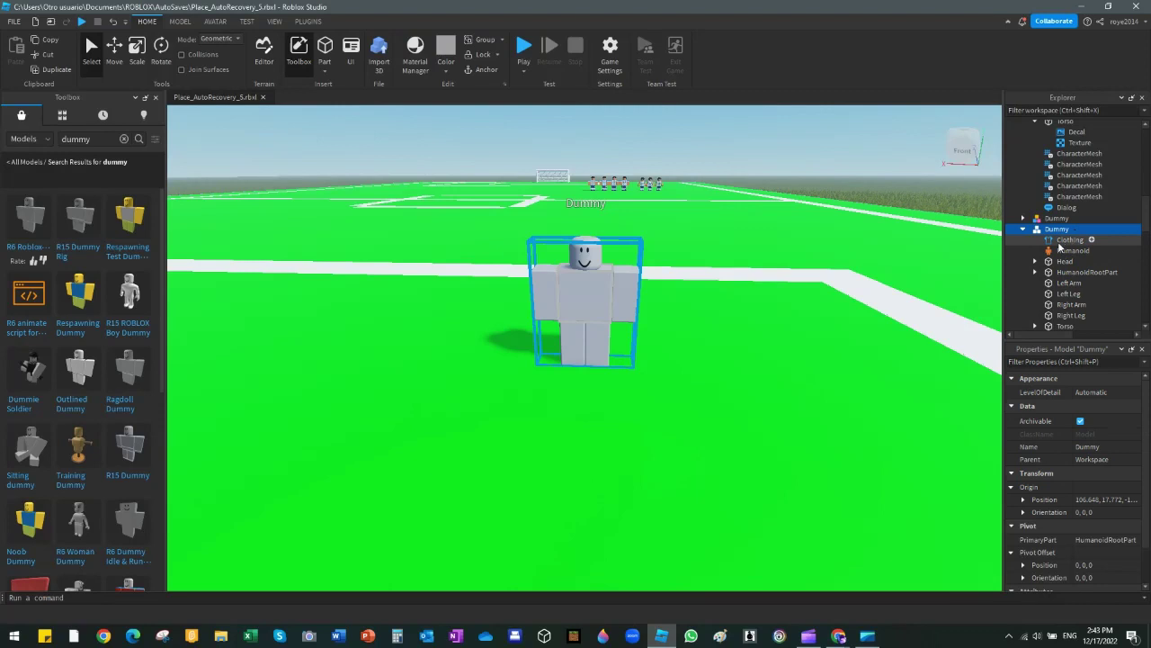
# - Set the ShirtTemplate of the dummy's Clothing object to the copied "France (+)" shirt URL
pyautogui.click(1052, 241)
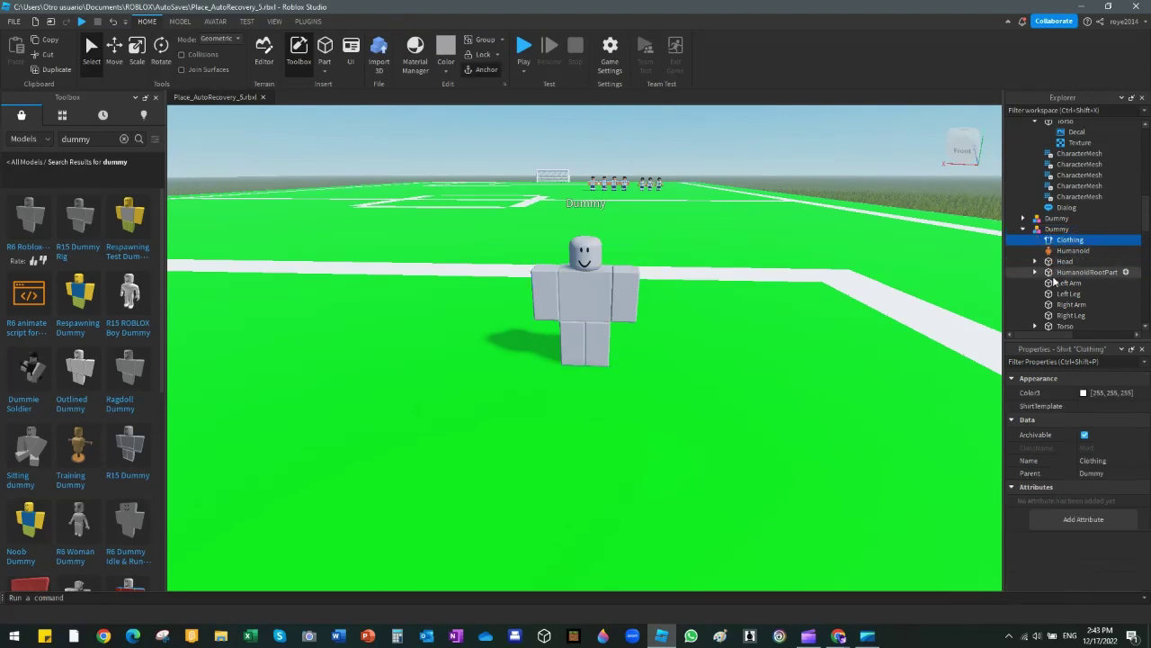
pyautogui.click(1094, 404)
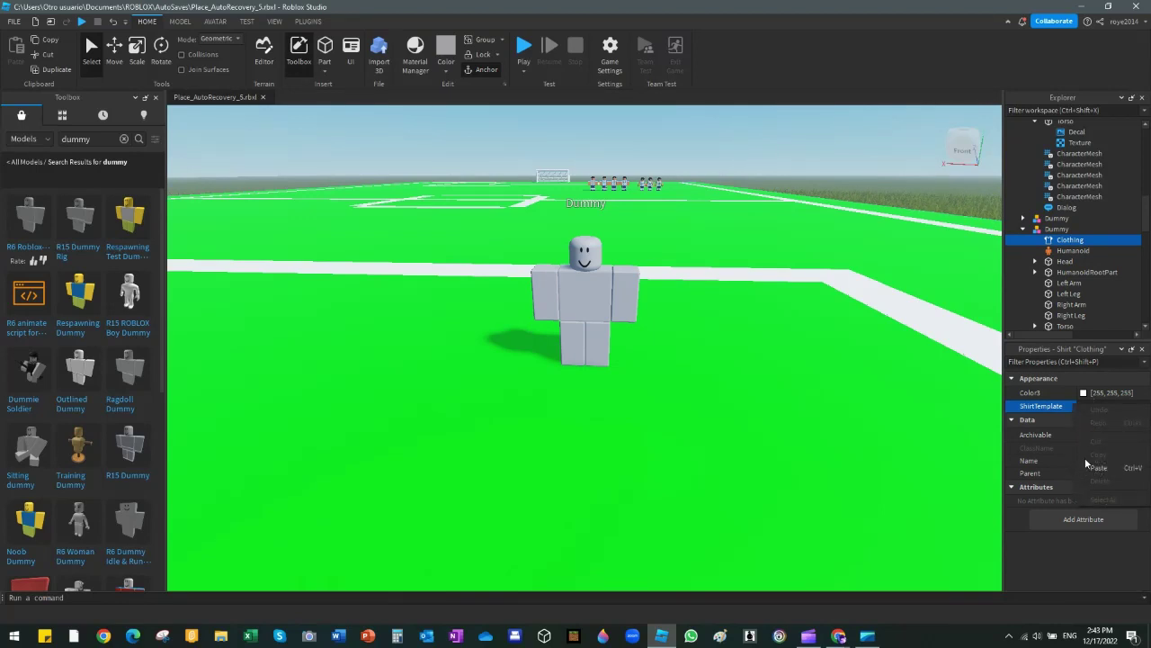
pyautogui.click(1097, 468)
pyautogui.press('Return')
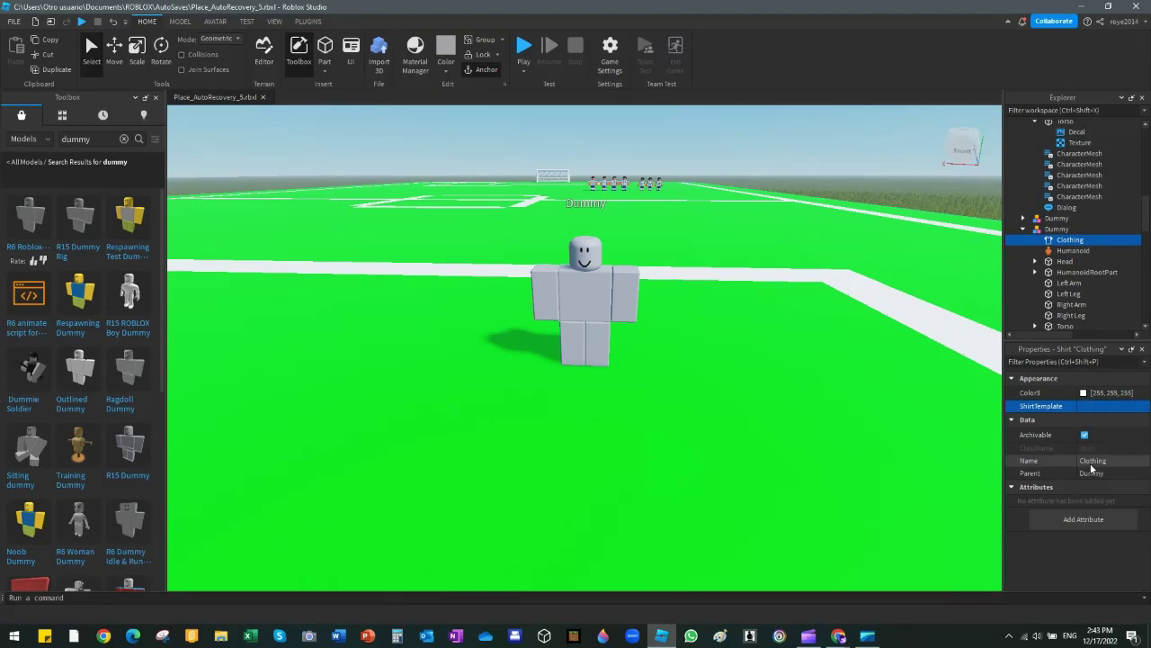
# - Move the dressed dummy a short distance sideways across the grass outside the pitch line and deselect it
pyautogui.moveTo(745, 313); pyautogui.dragTo(745, 313, button='right')
pyautogui.scroll(3, 744, 316)
pyautogui.scroll(-3, 745, 313)
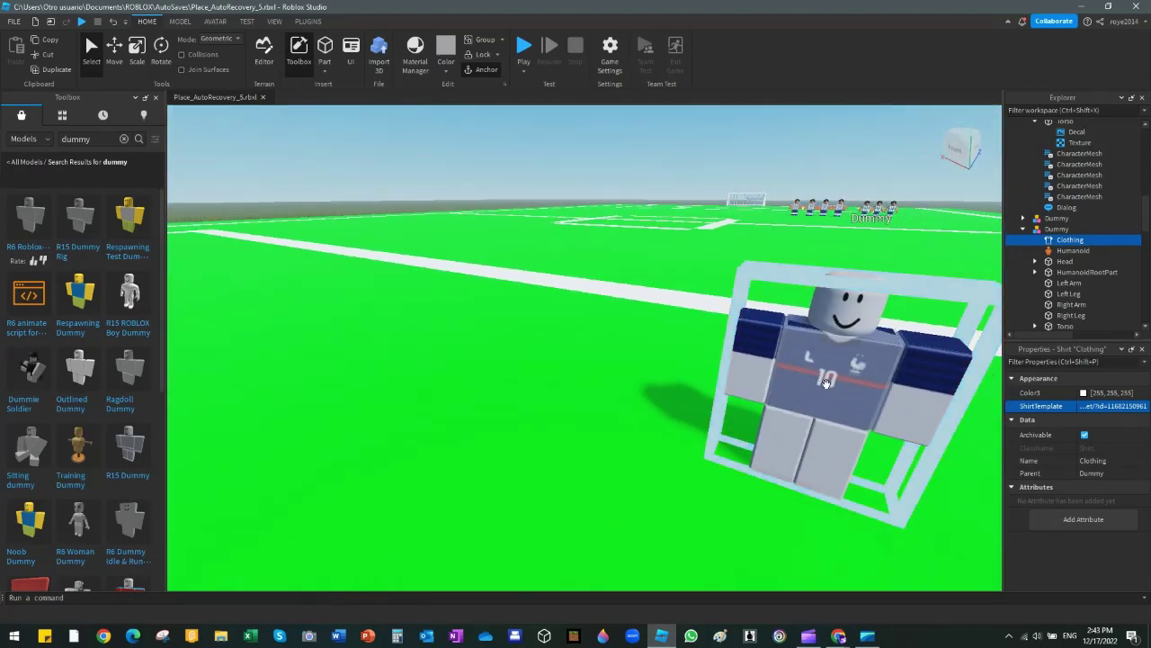
pyautogui.moveTo(745, 313); pyautogui.dragTo(489, 354)
pyautogui.press('a')
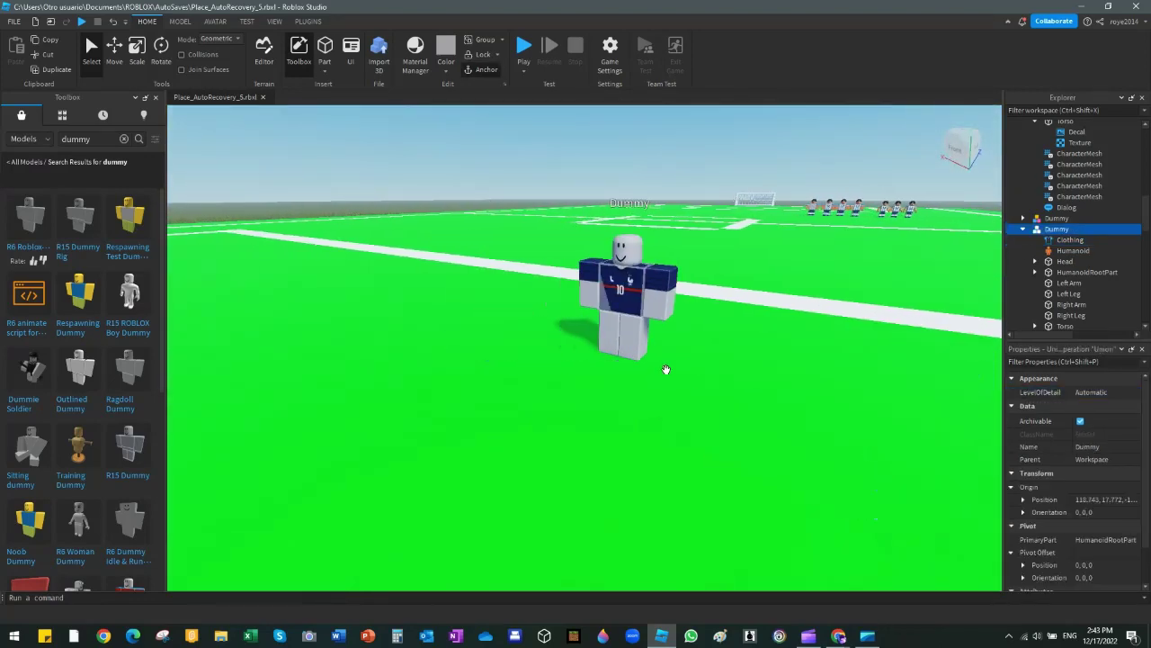
pyautogui.rightClick(666, 370)
pyautogui.click(675, 406)
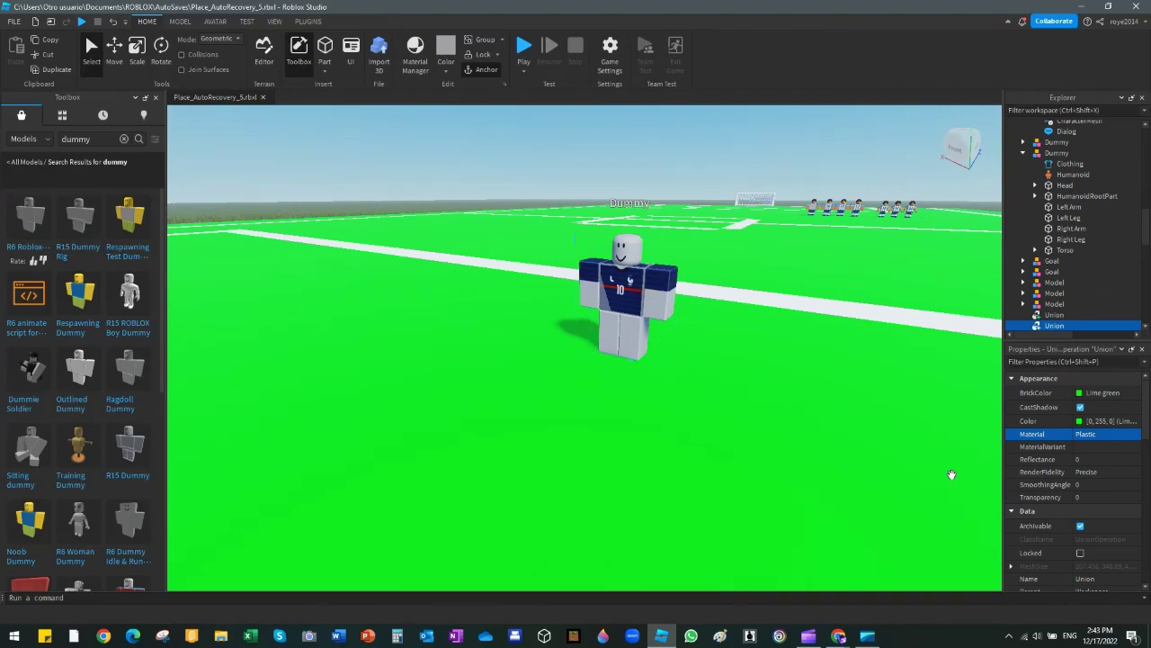
# - Clear the ShirtTemplate value of the dummy's Clothing object
pyautogui.click(598, 355)
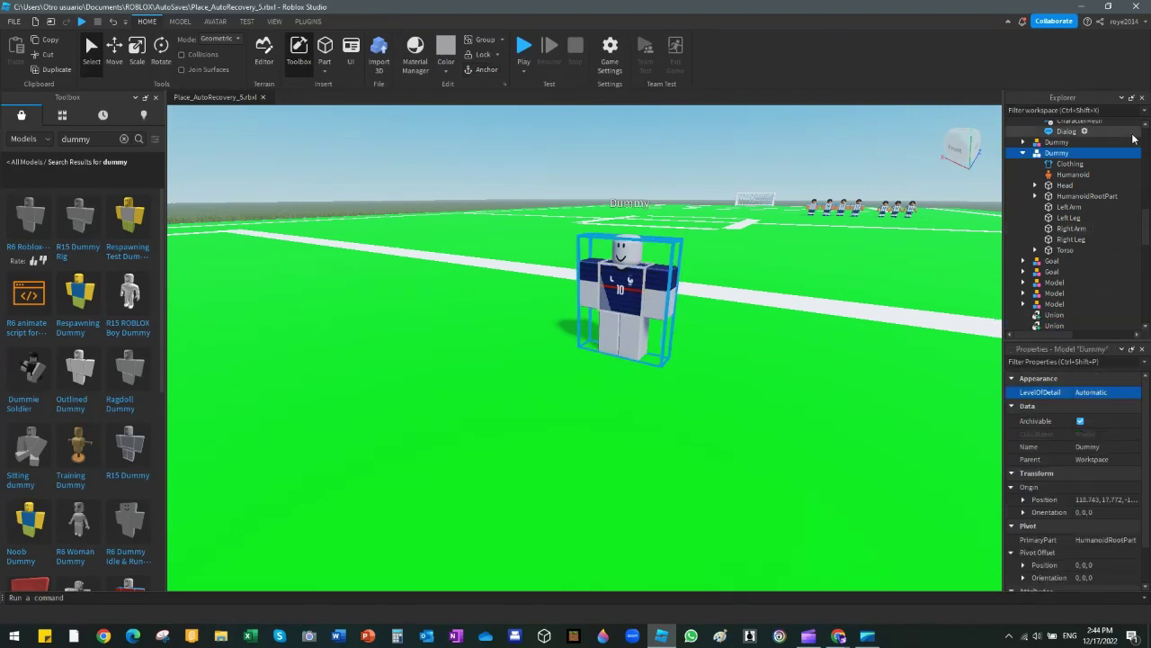
pyautogui.click(1079, 165)
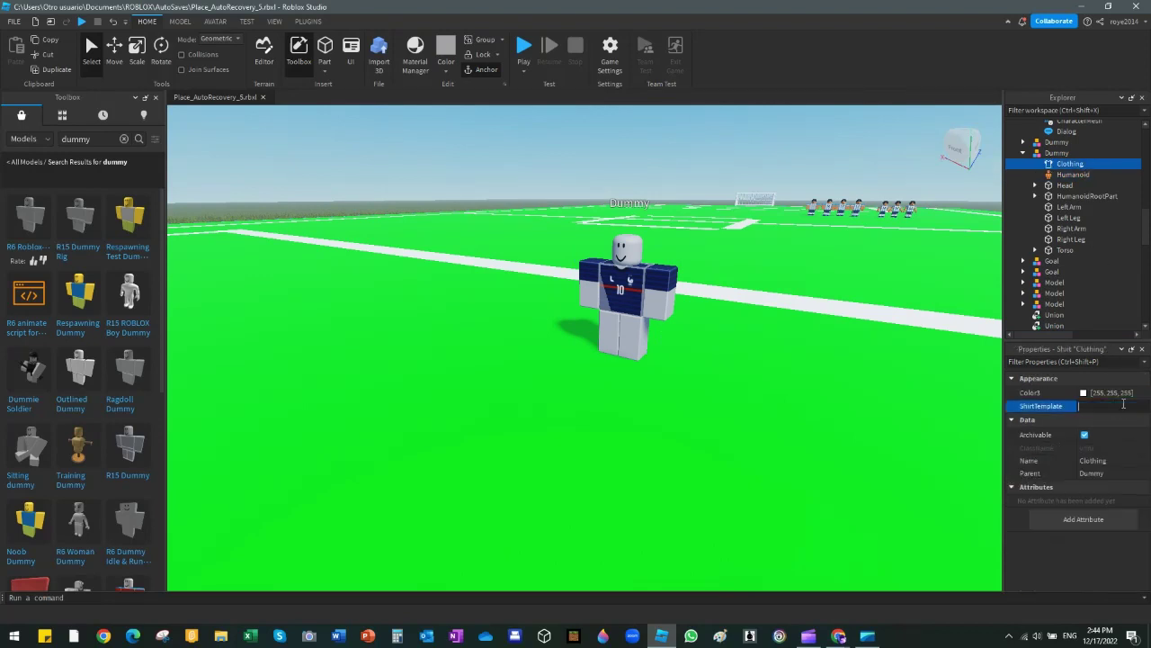
pyautogui.press('Return')
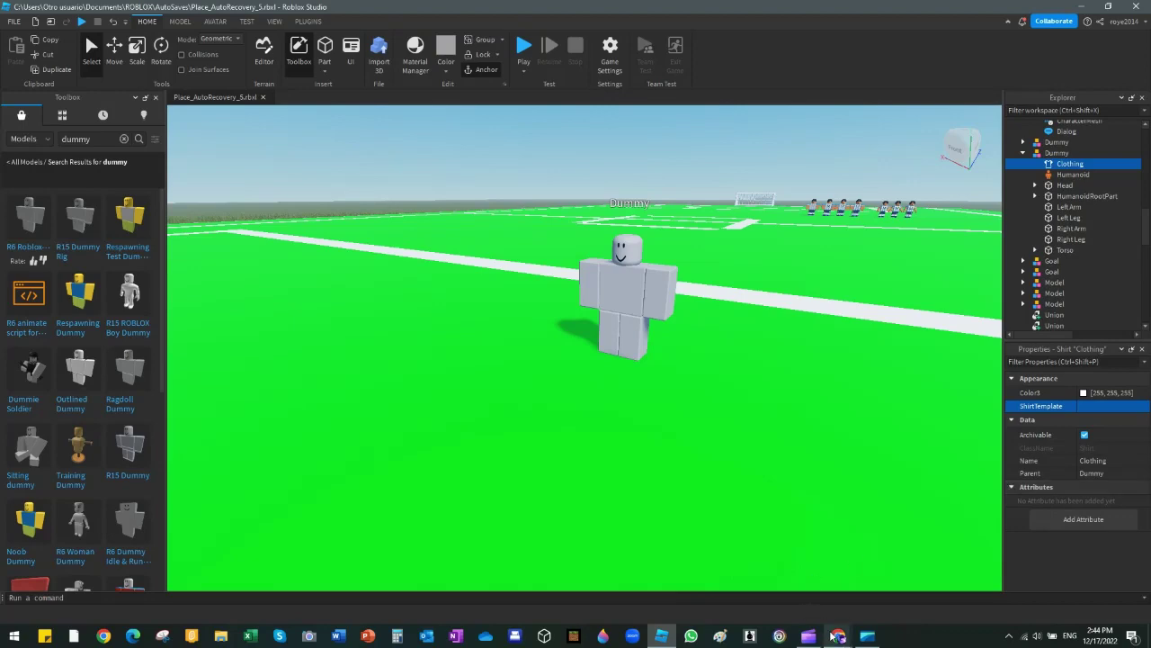
# - Switch to Chrome, return to the "france" search results, open the "France" shirt priced at 7 Robux and copy its page URL
pyautogui.moveTo(838, 636)
pyautogui.click(818, 573)
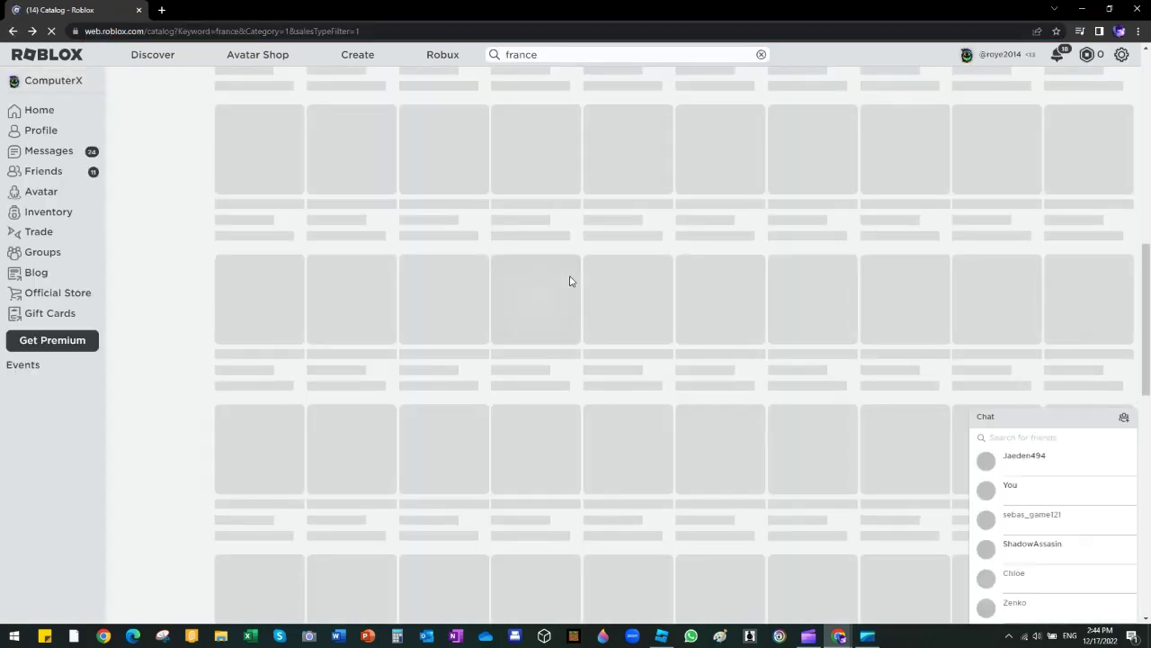
pyautogui.scroll(2, 571, 280)
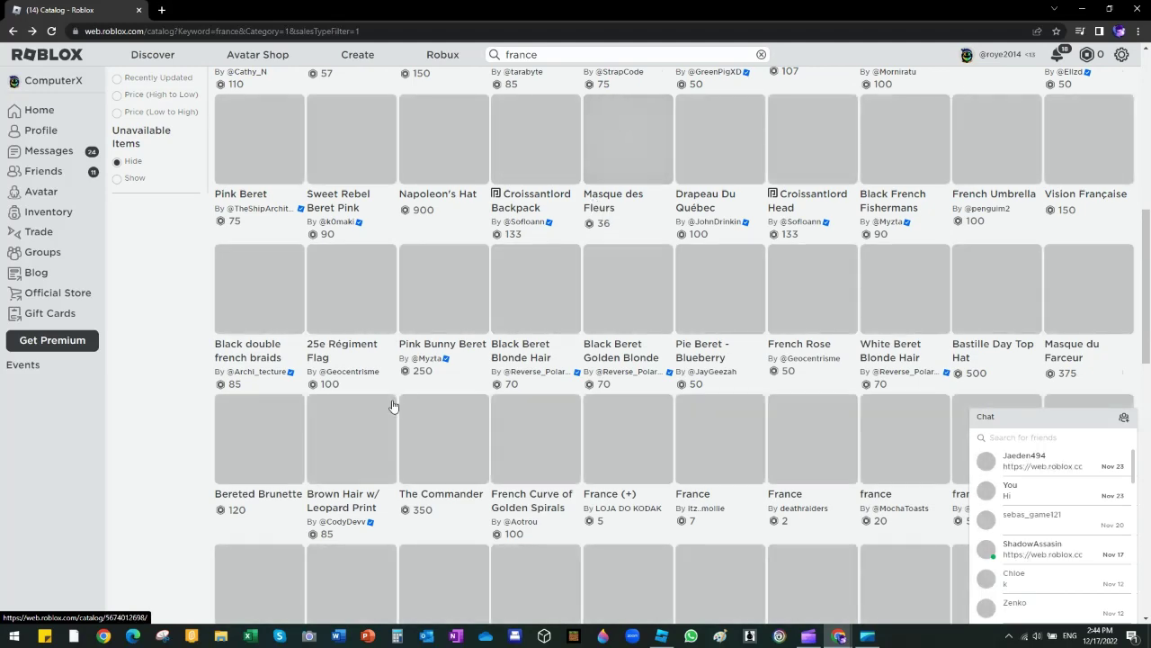
pyautogui.scroll(-3, 395, 409)
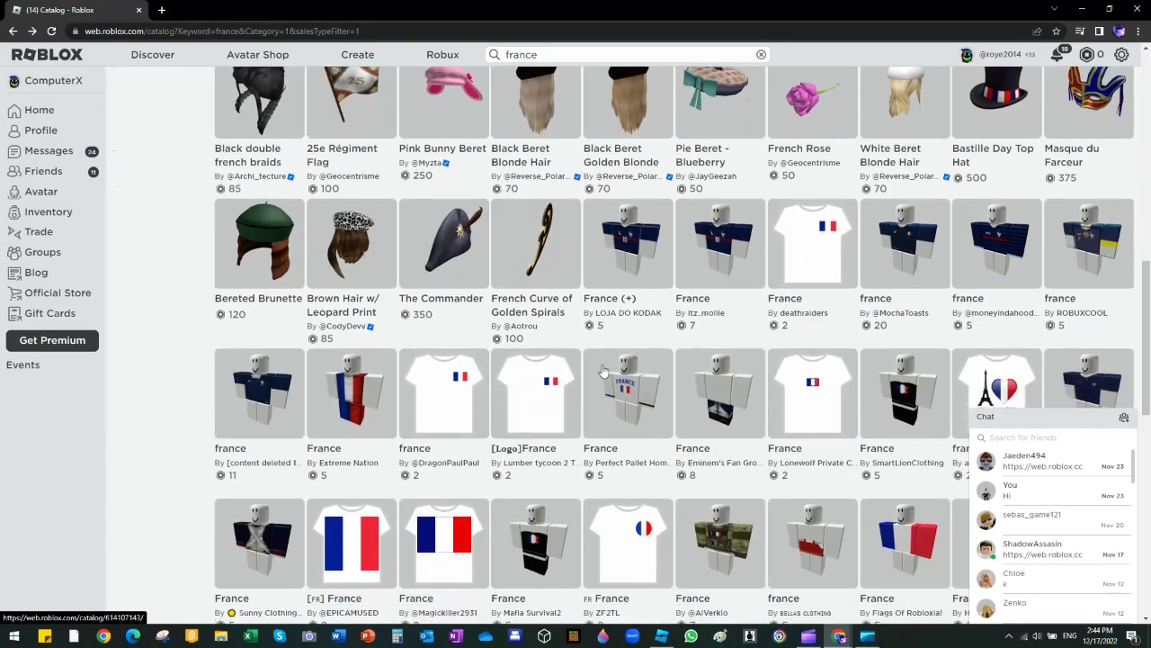
pyautogui.click(724, 261)
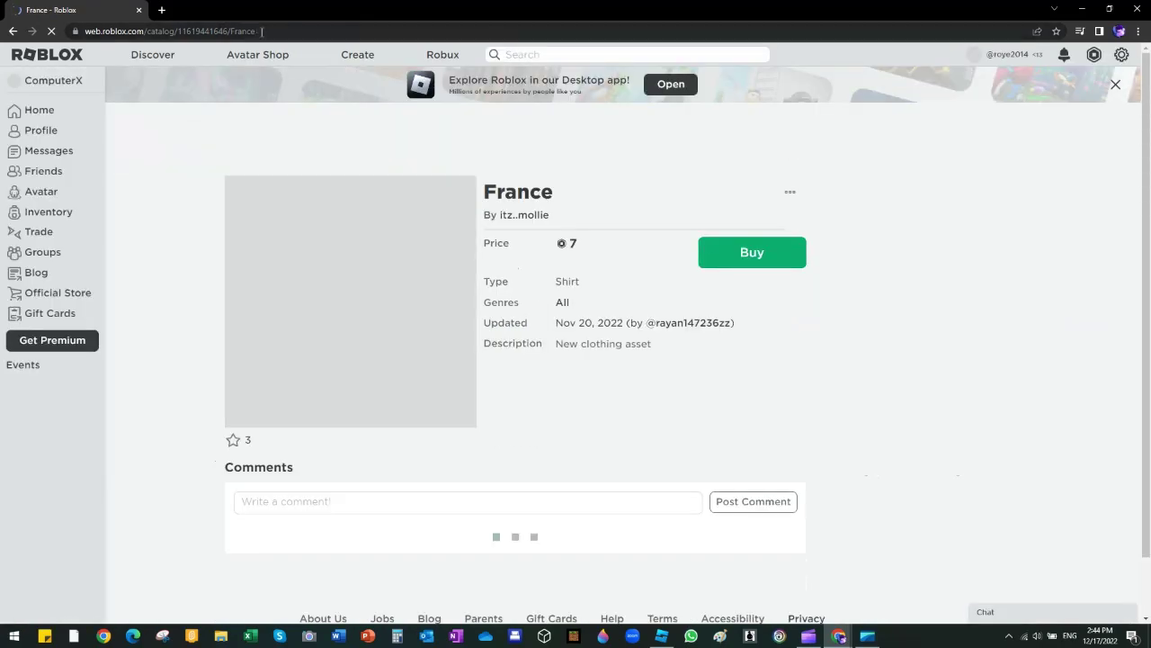
pyautogui.click(160, 31)
pyautogui.rightClick(168, 32)
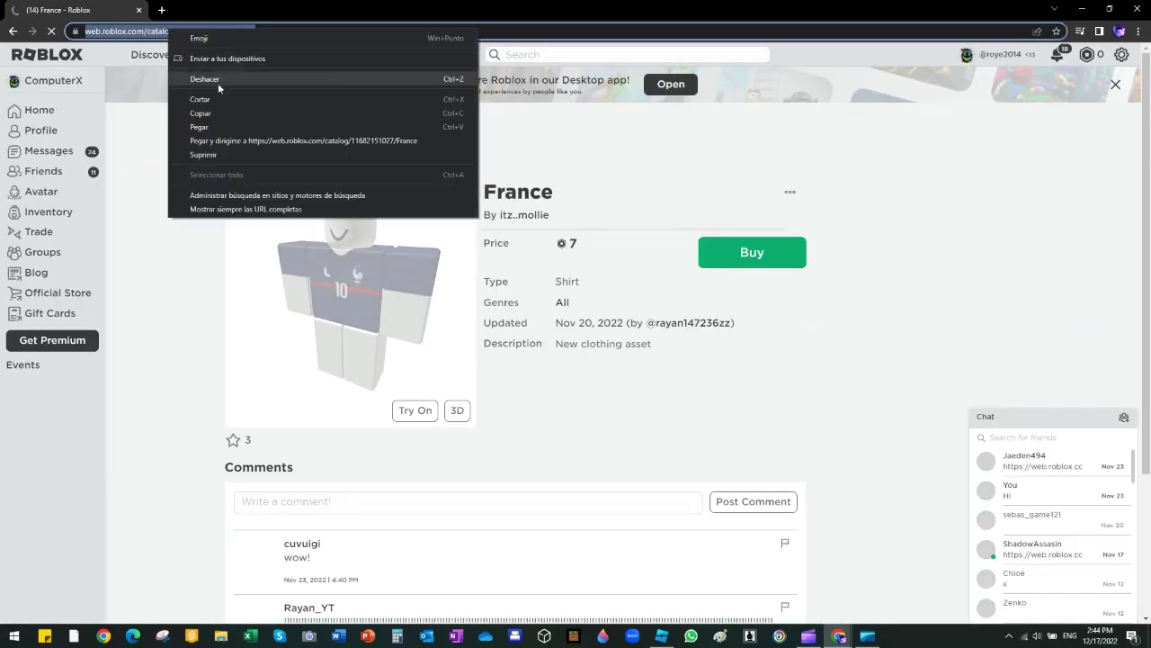
pyautogui.click(207, 115)
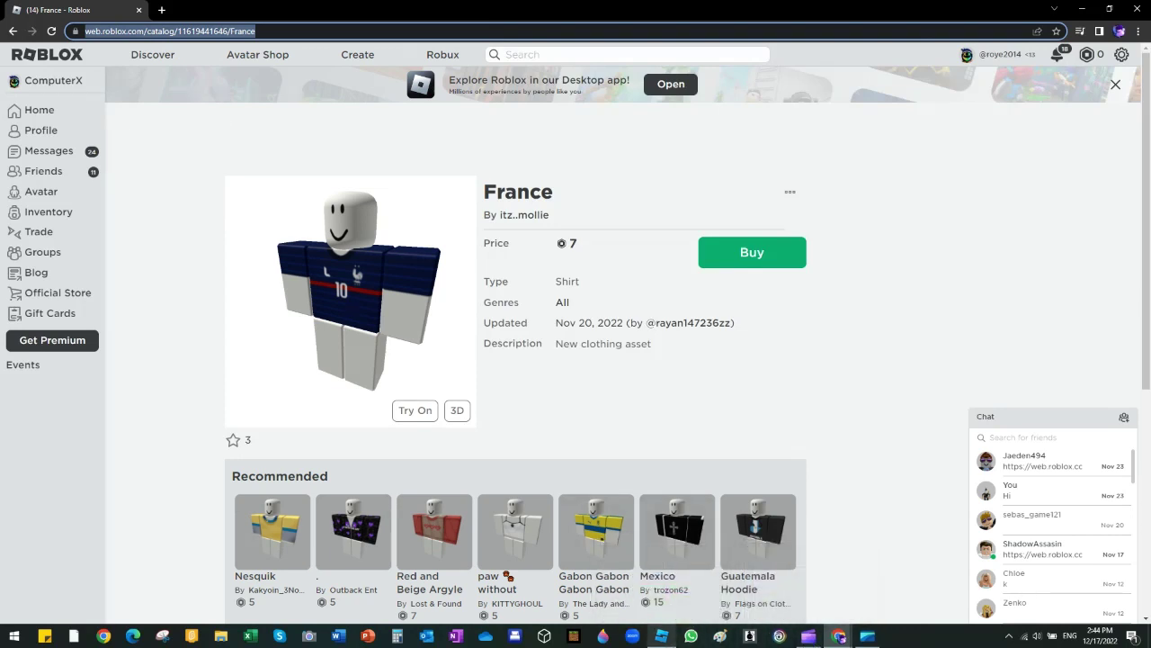
# - Switch back to Roblox Studio and set the Clothing object's ShirtTemplate to the copied "France" shirt URL
pyautogui.click(668, 624)
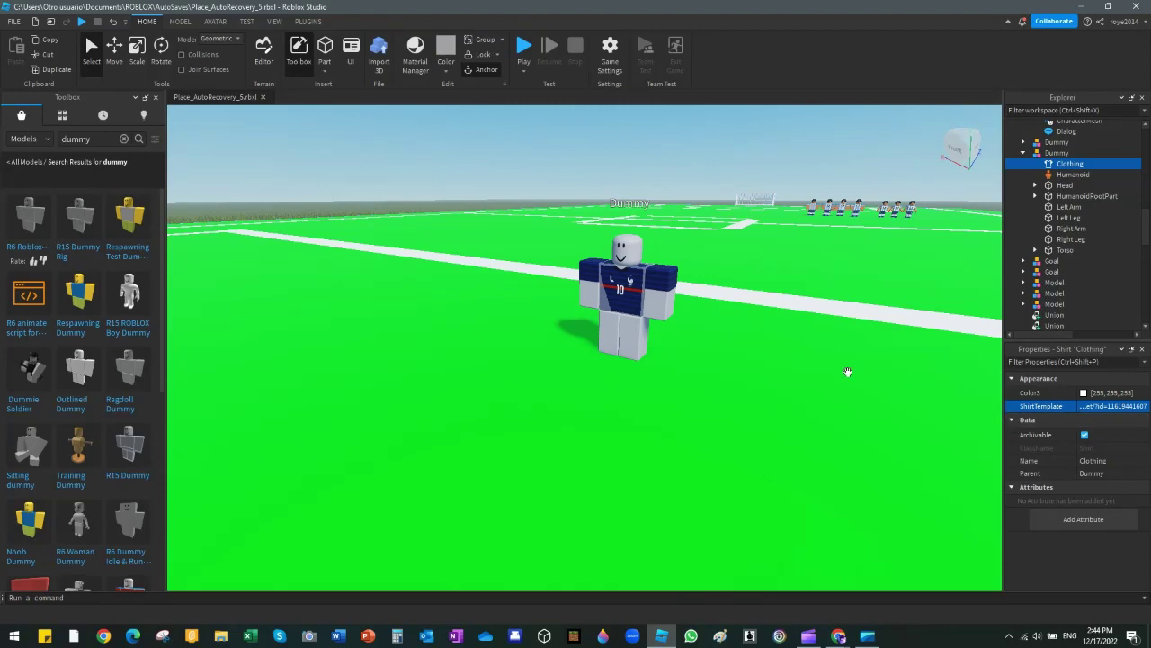
pyautogui.scroll(5, 824, 360)
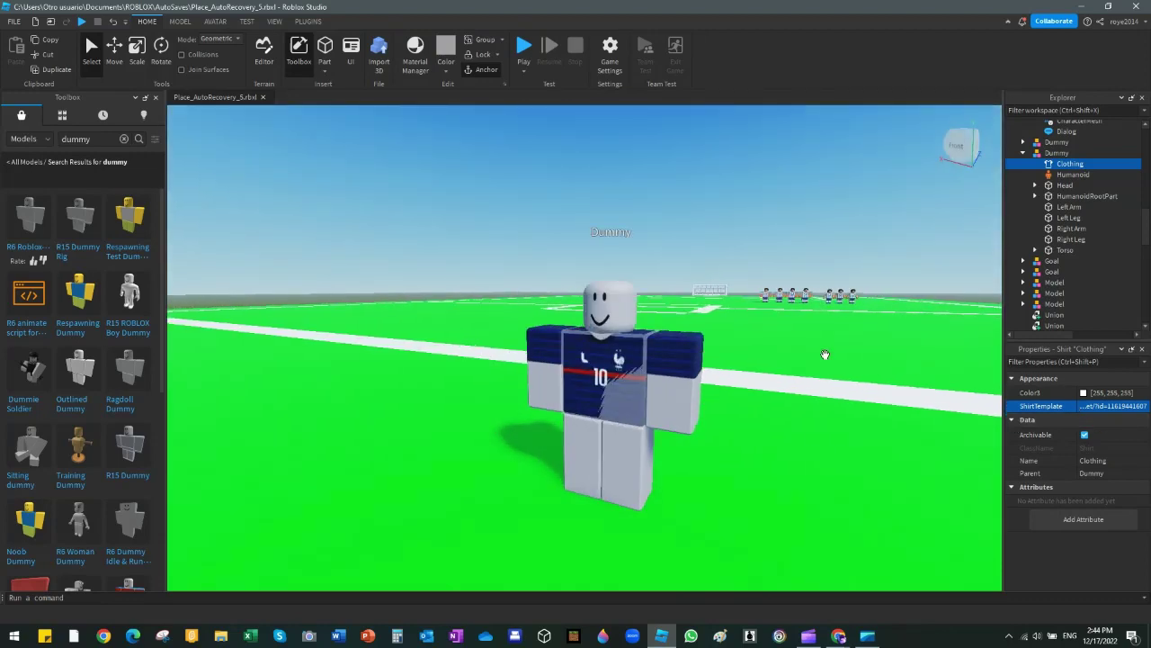
# - Cut the Clothing object out of the dummy so that it wears no shirt
pyautogui.scroll(-4, 825, 354)
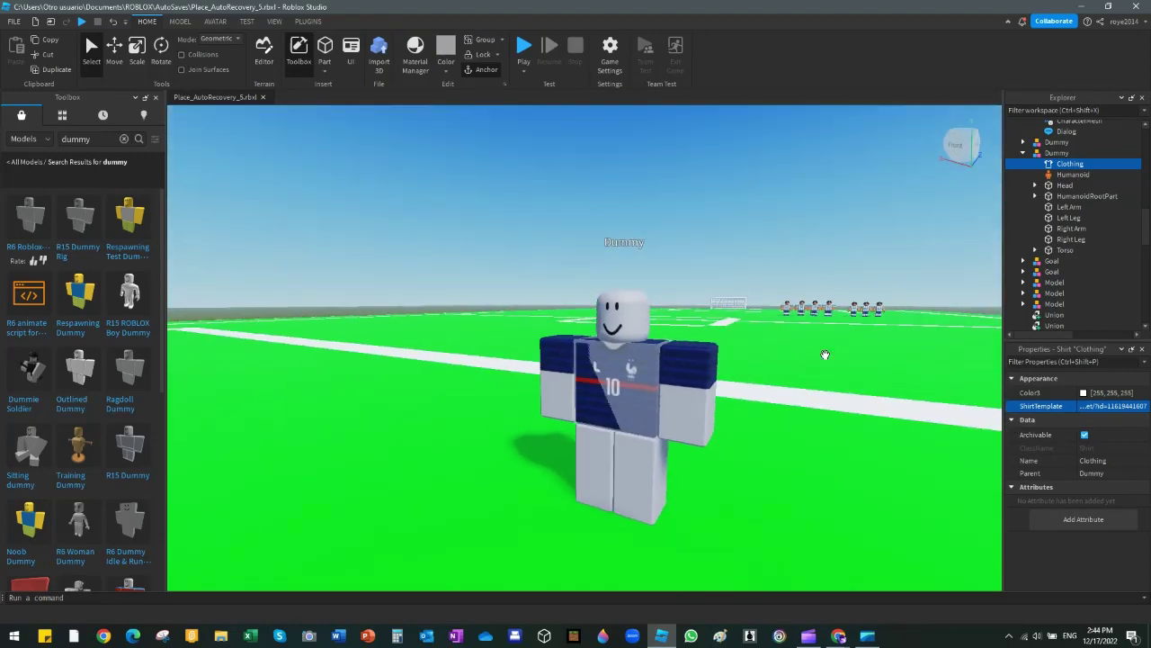
pyautogui.scroll(6, 825, 353)
pyautogui.moveTo(824, 355); pyautogui.dragTo(849, 324, button='right')
pyautogui.rightClick(711, 376)
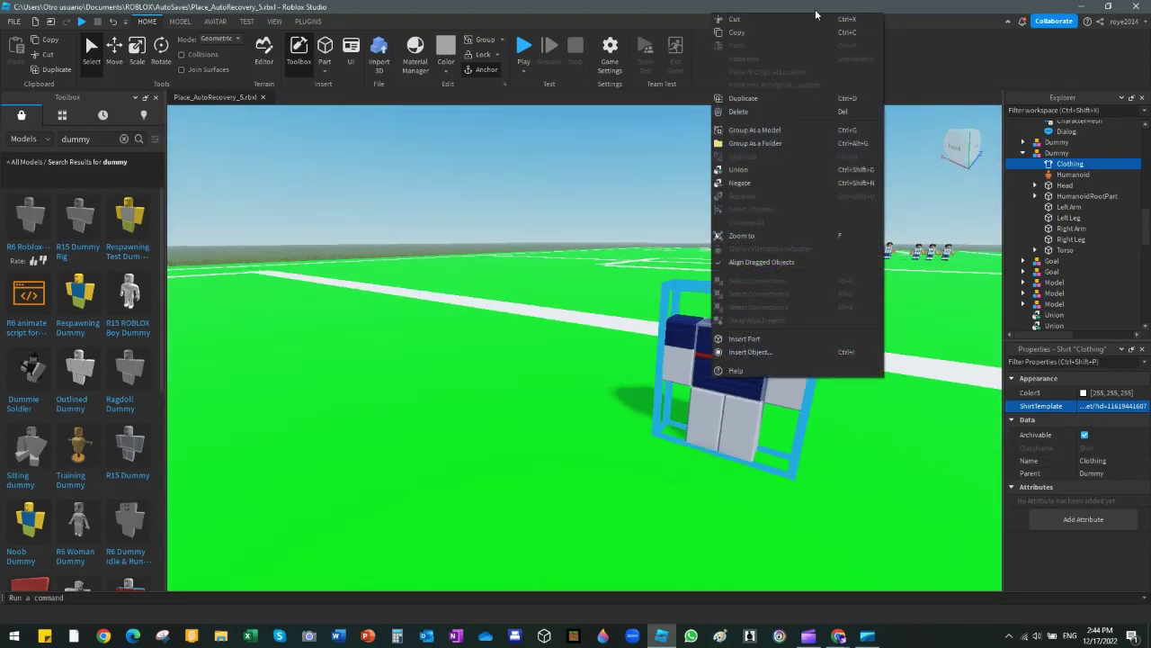
pyautogui.click(786, 24)
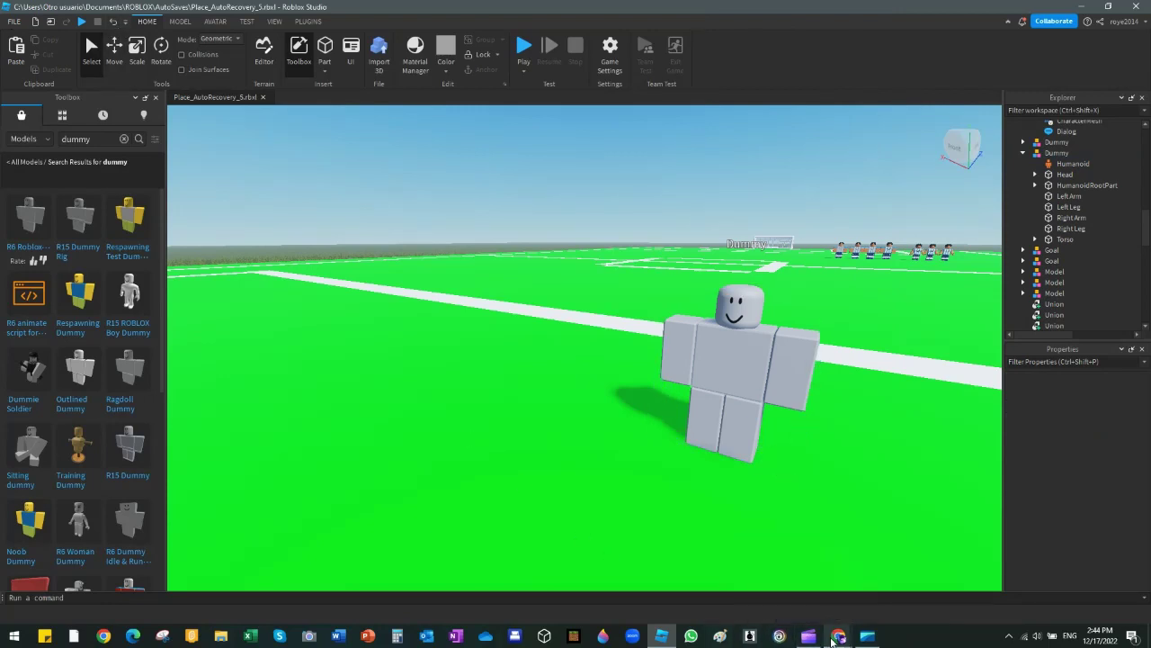
# - Switch to Chrome, open the "france" shirt priced at 20 Robux from the search results and copy its page URL
pyautogui.moveTo(833, 639)
pyautogui.click(843, 580)
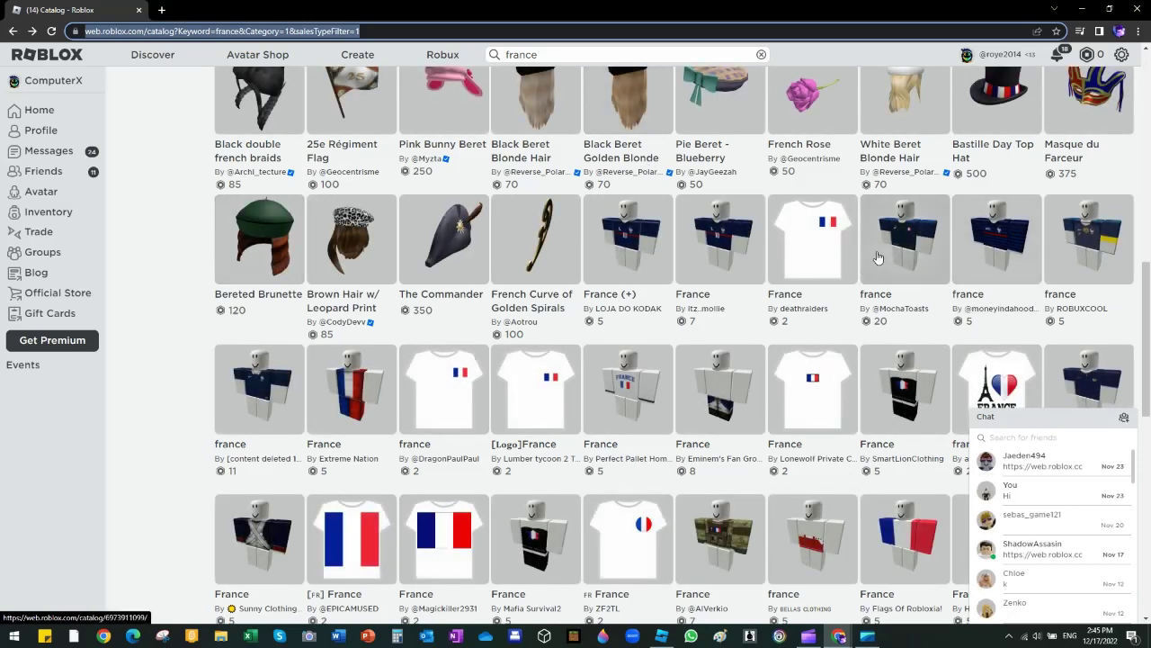
pyautogui.click(878, 258)
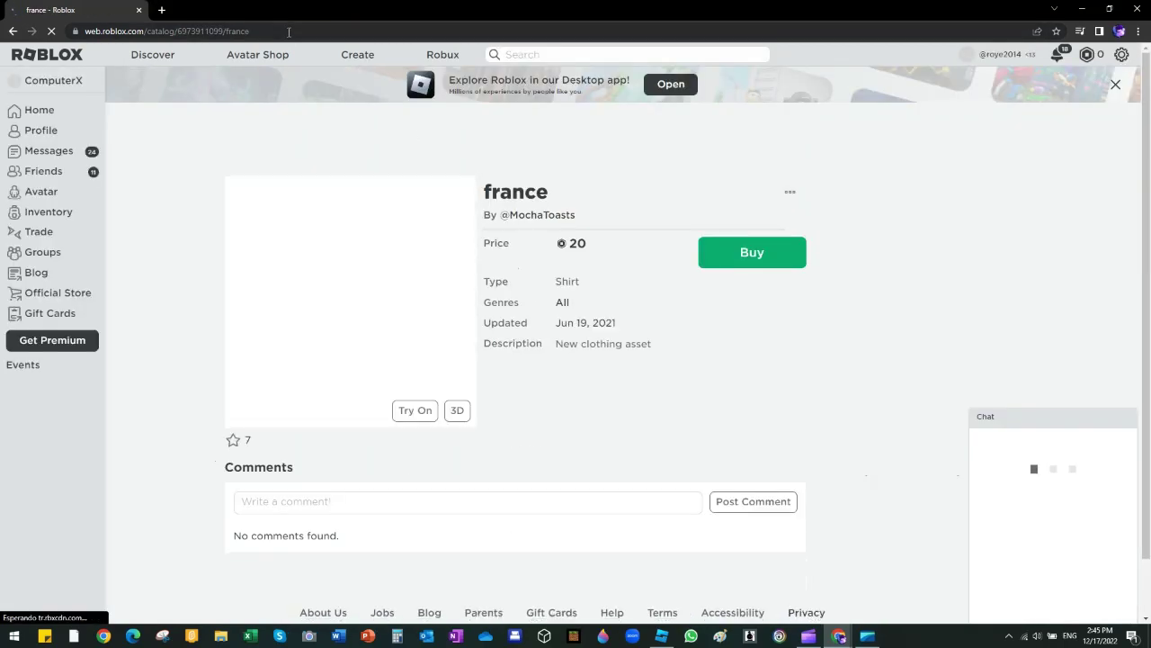
pyautogui.click(165, 31)
pyautogui.rightClick(159, 30)
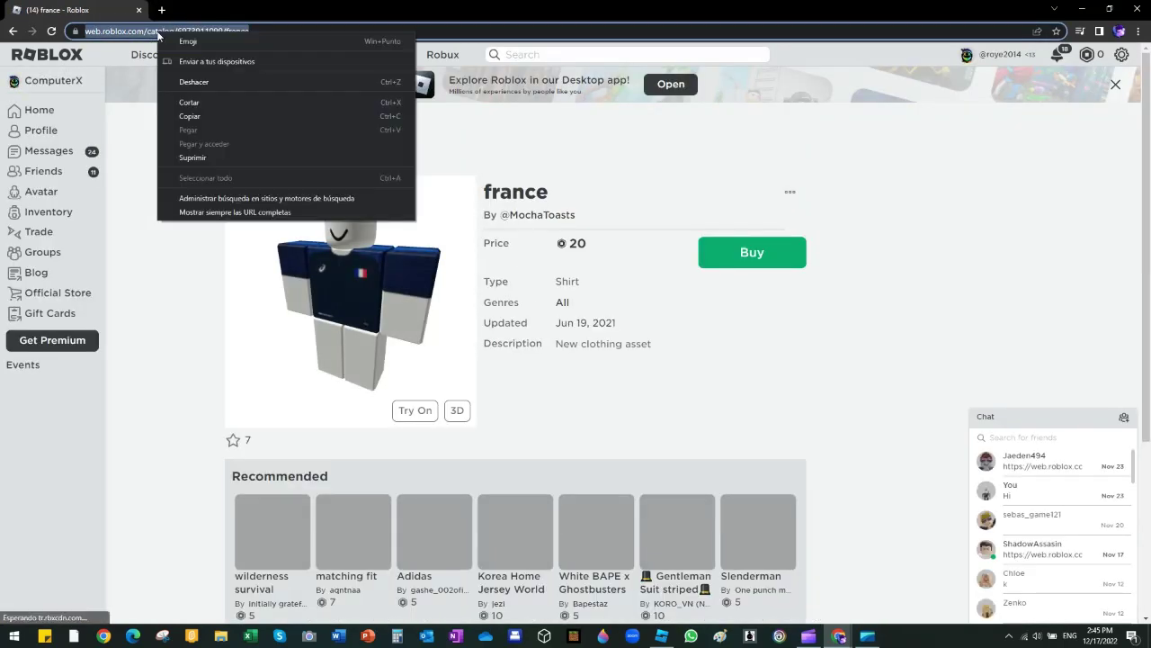
pyautogui.click(211, 116)
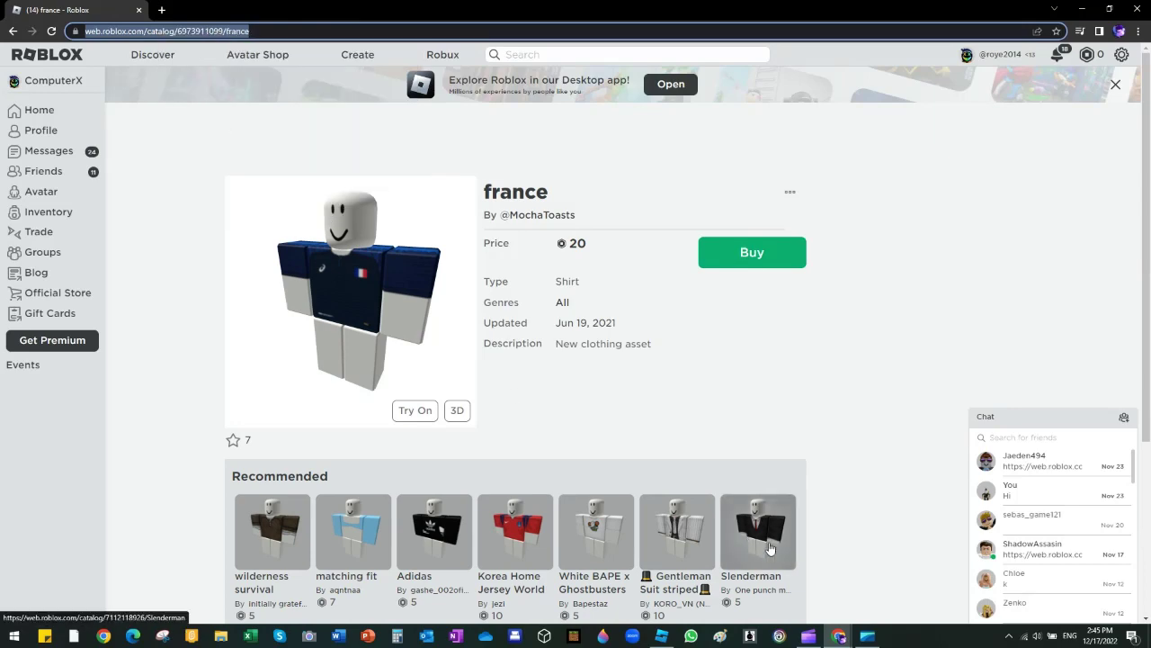
# - Switch back to Roblox Studio and insert a Shirt object into the undressed dummy
pyautogui.click(655, 637)
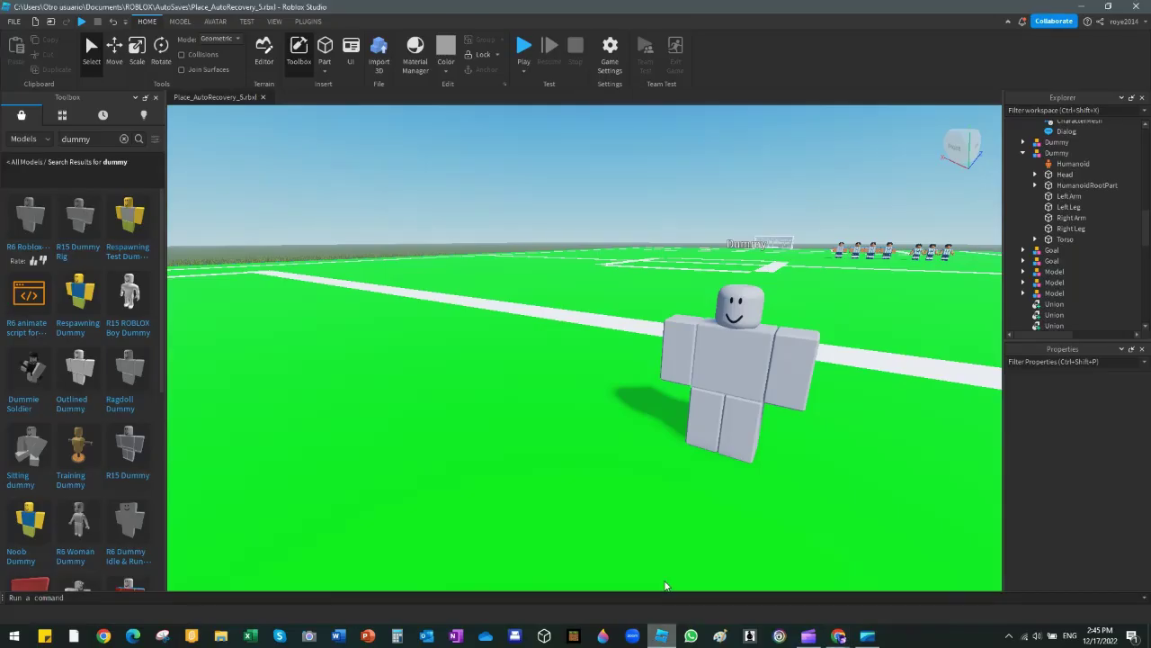
pyautogui.click(747, 421)
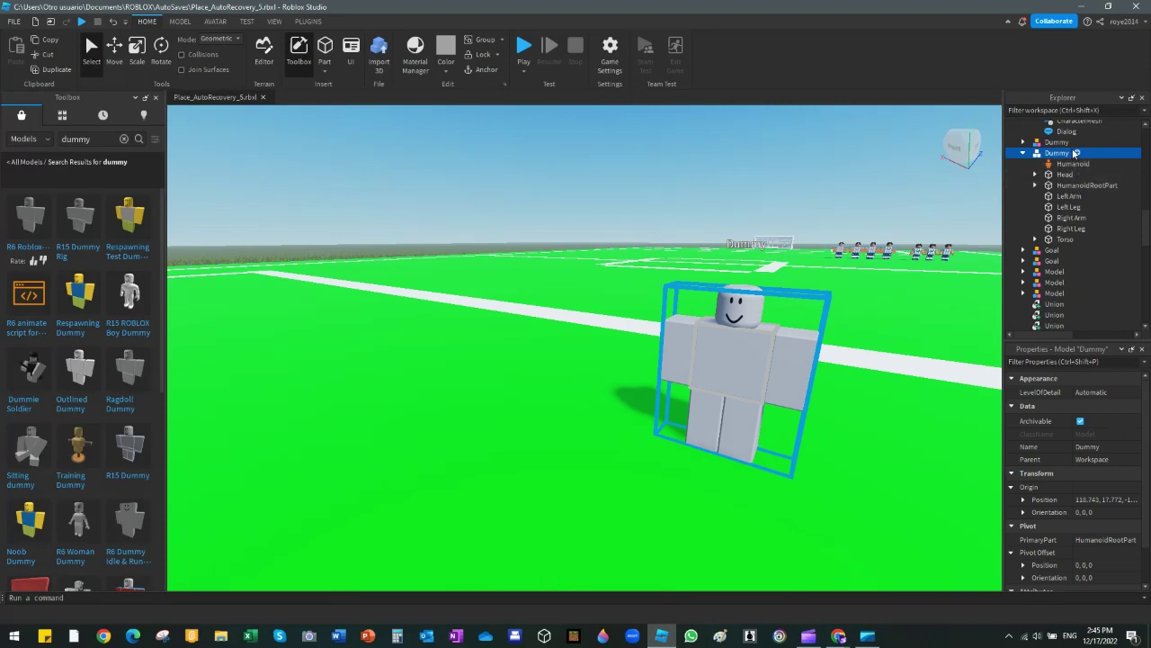
pyautogui.click(1076, 153)
pyautogui.click(1031, 261)
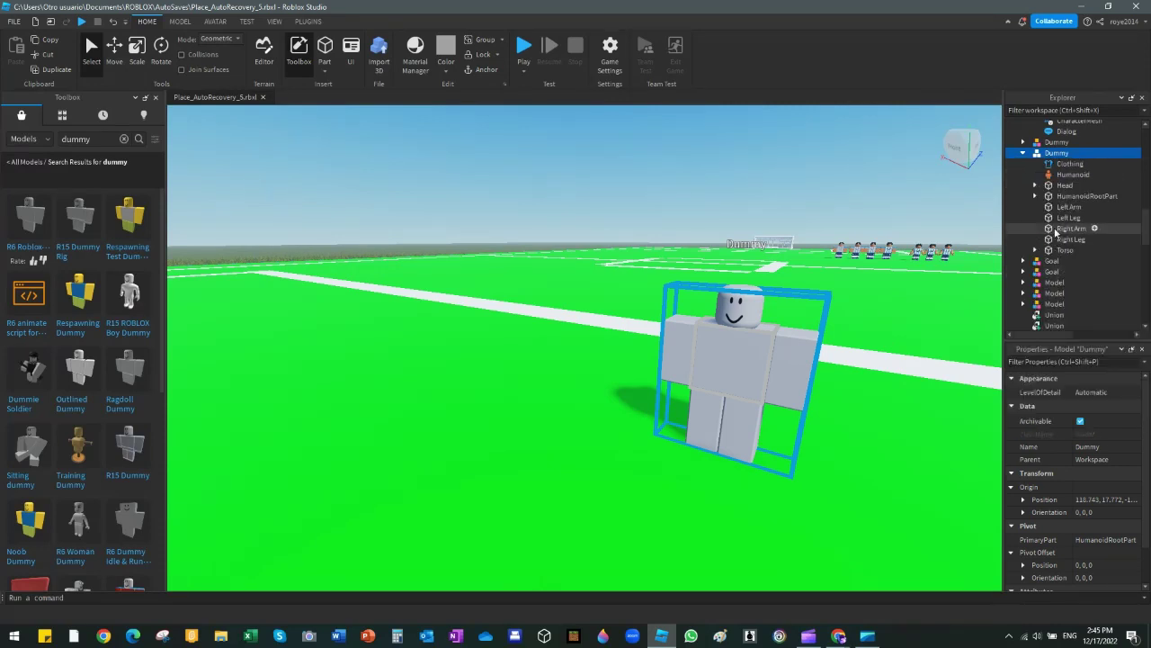
# - Set the new Clothing object's ShirtTemplate to the copied "france" shirt URL and view the dressed dummy
pyautogui.click(1071, 164)
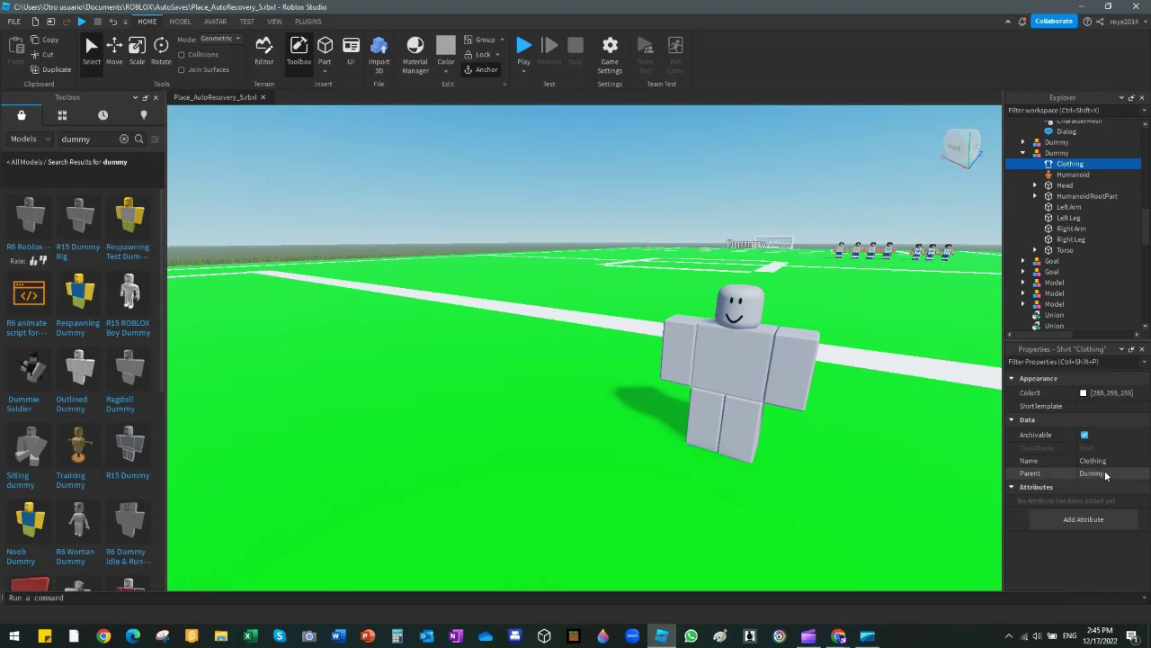
pyautogui.click(1103, 406)
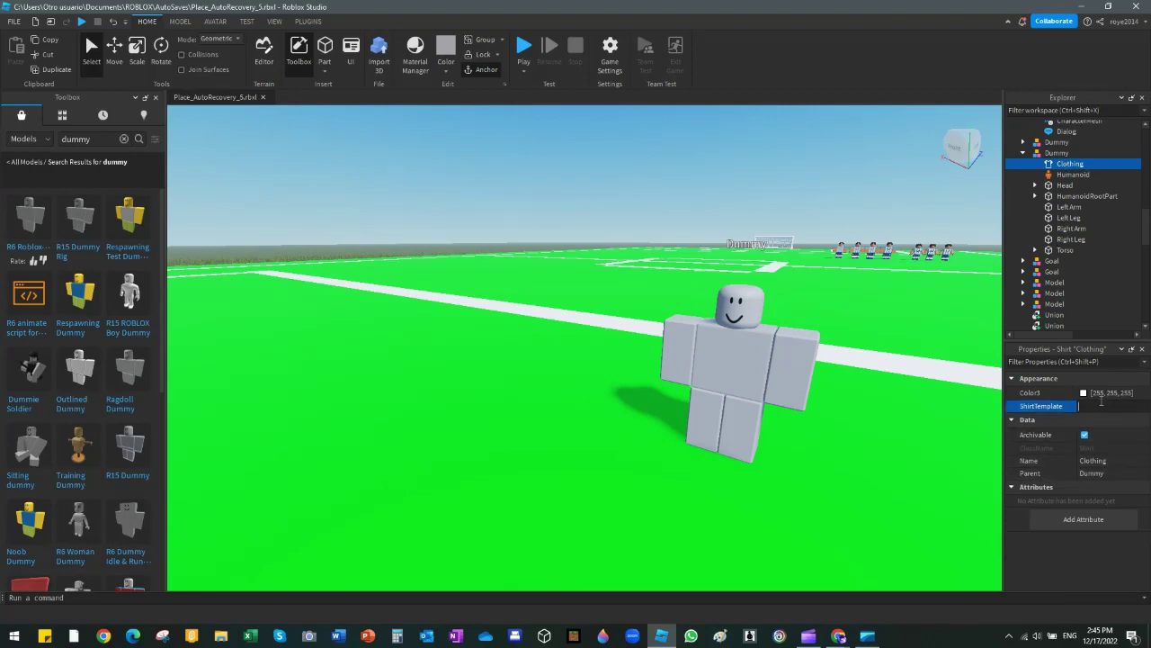
pyautogui.moveTo(889, 407); pyautogui.dragTo(797, 530, button='right')
pyautogui.scroll(2, 878, 409)
pyautogui.scroll(-2, 878, 408)
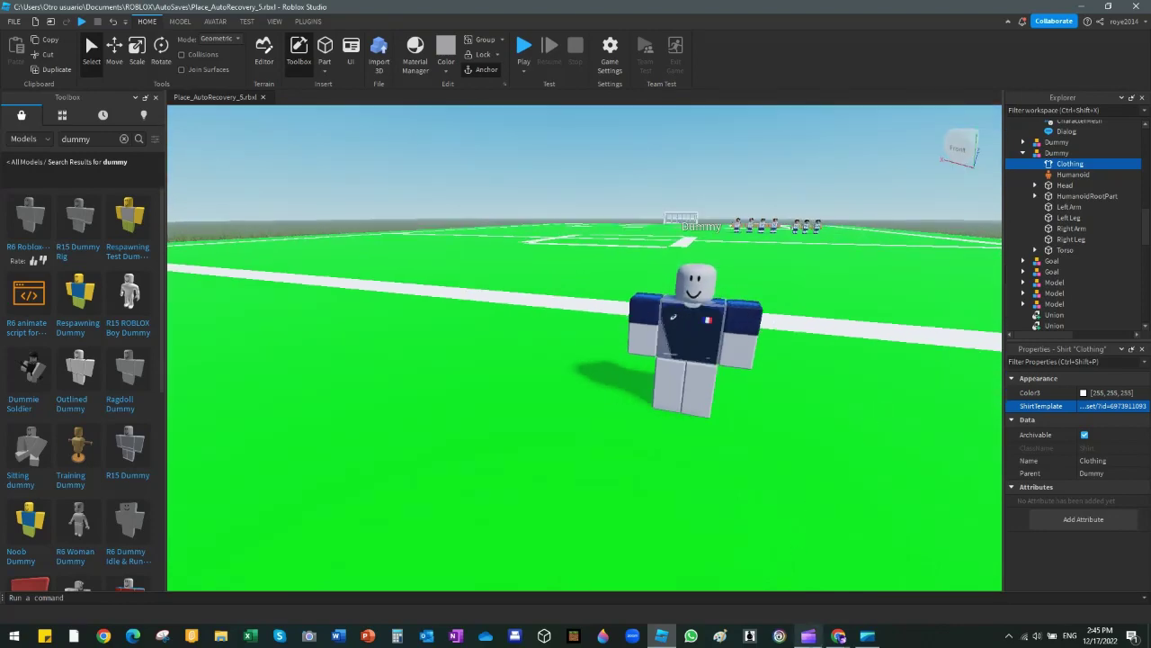
# - Switch to Chrome, open the Avatar Shop and search for "black shorts"
pyautogui.moveTo(837, 636)
pyautogui.click(837, 580)
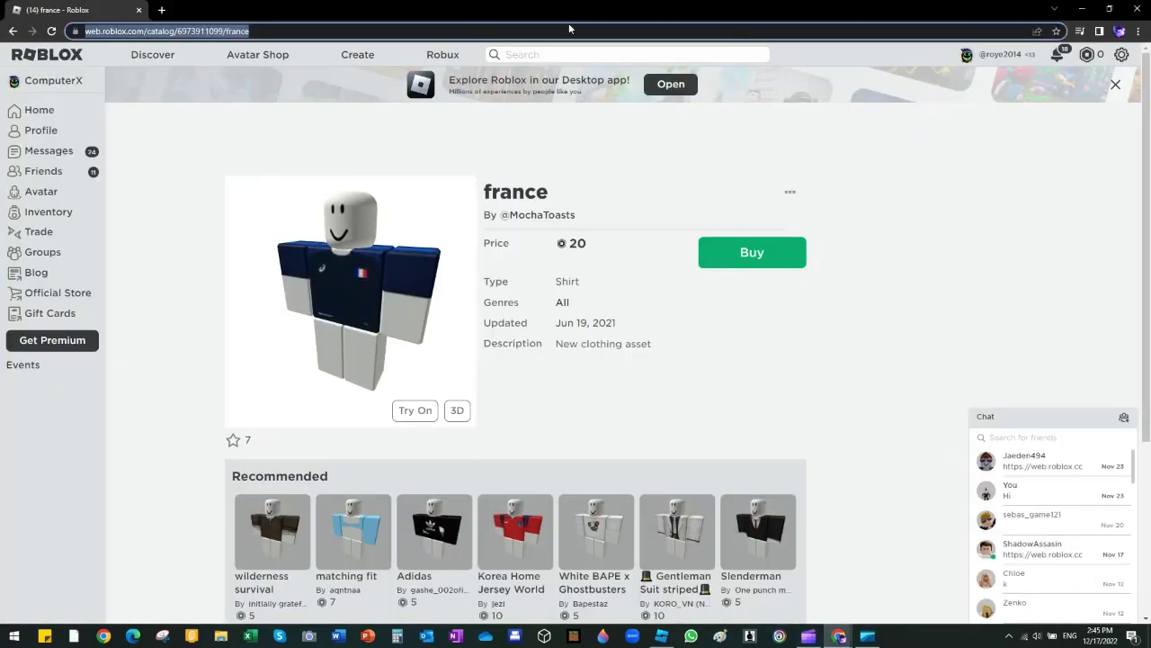
pyautogui.click(266, 59)
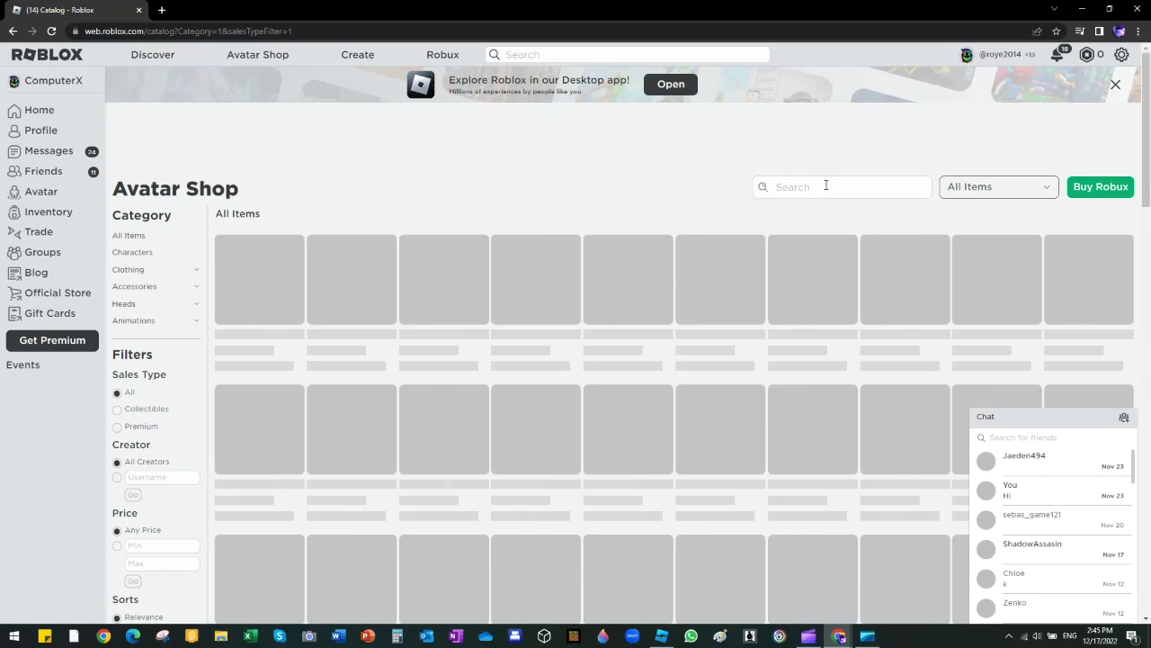
pyautogui.click(825, 185)
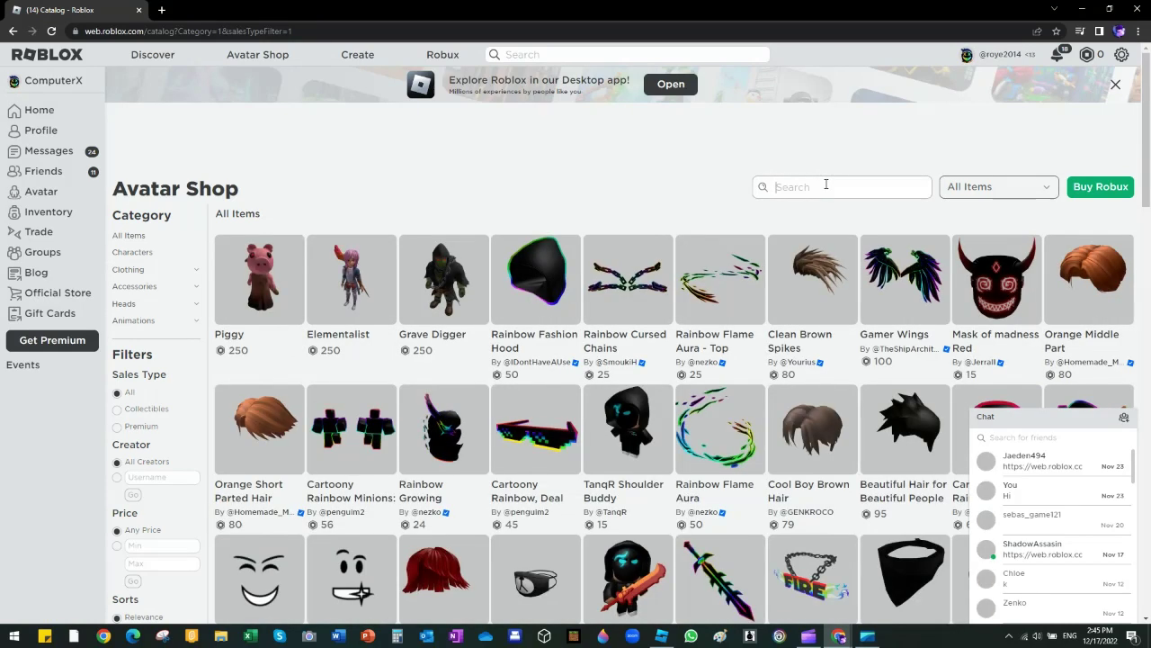
pyautogui.write('black')
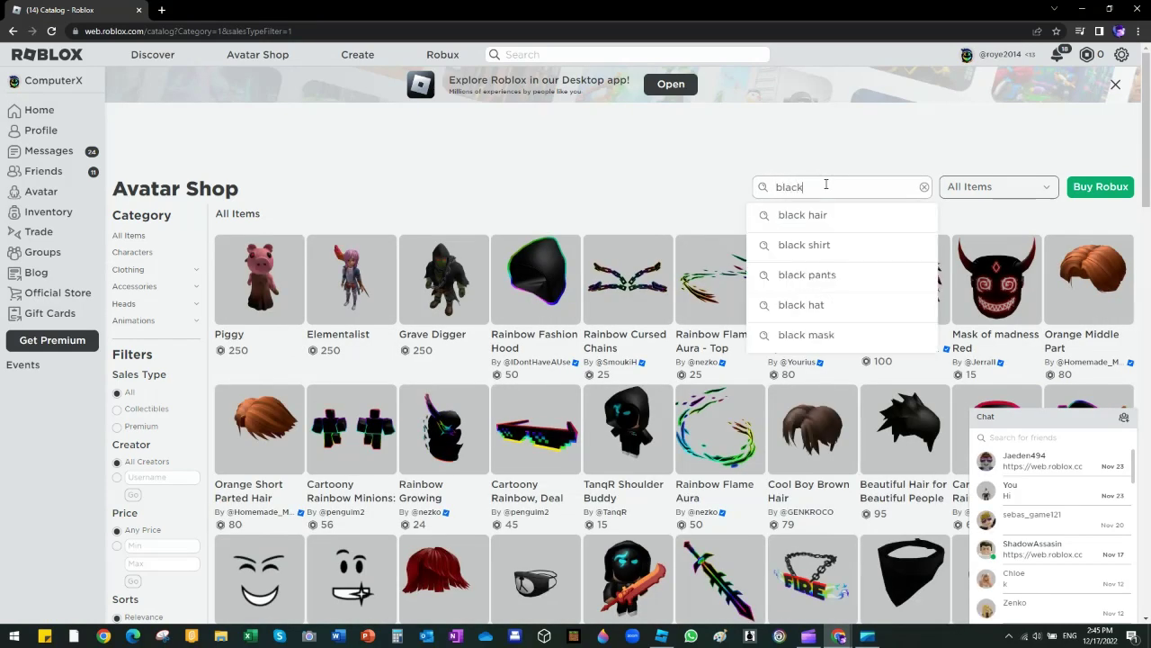
pyautogui.write(' shorts')
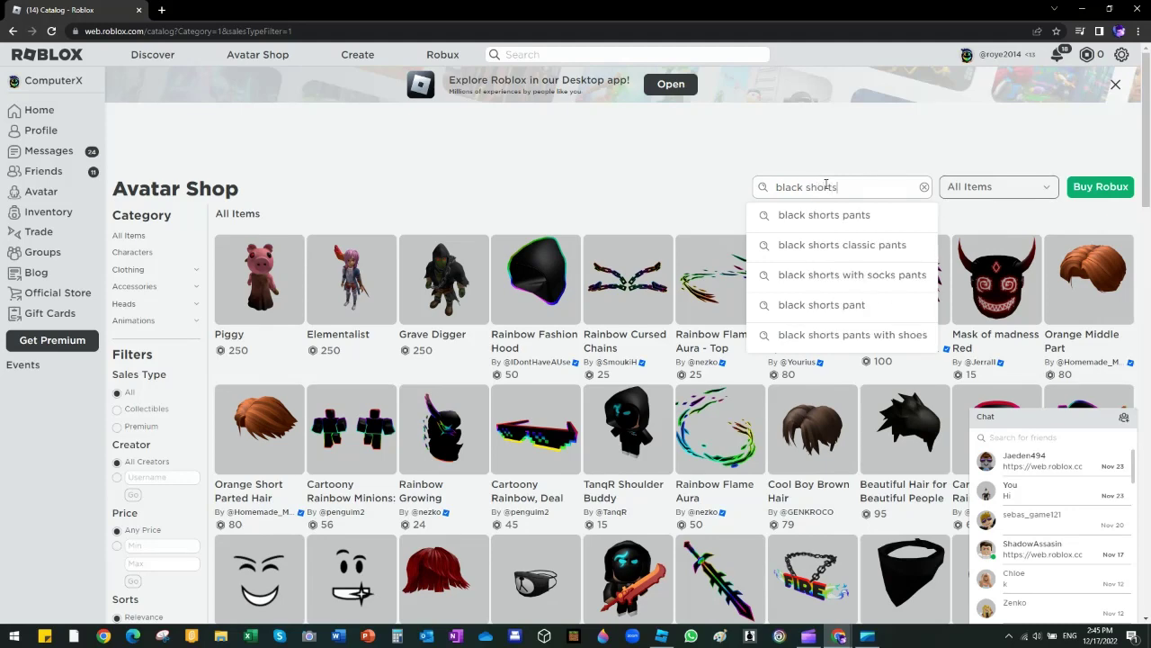
pyautogui.press('Return')
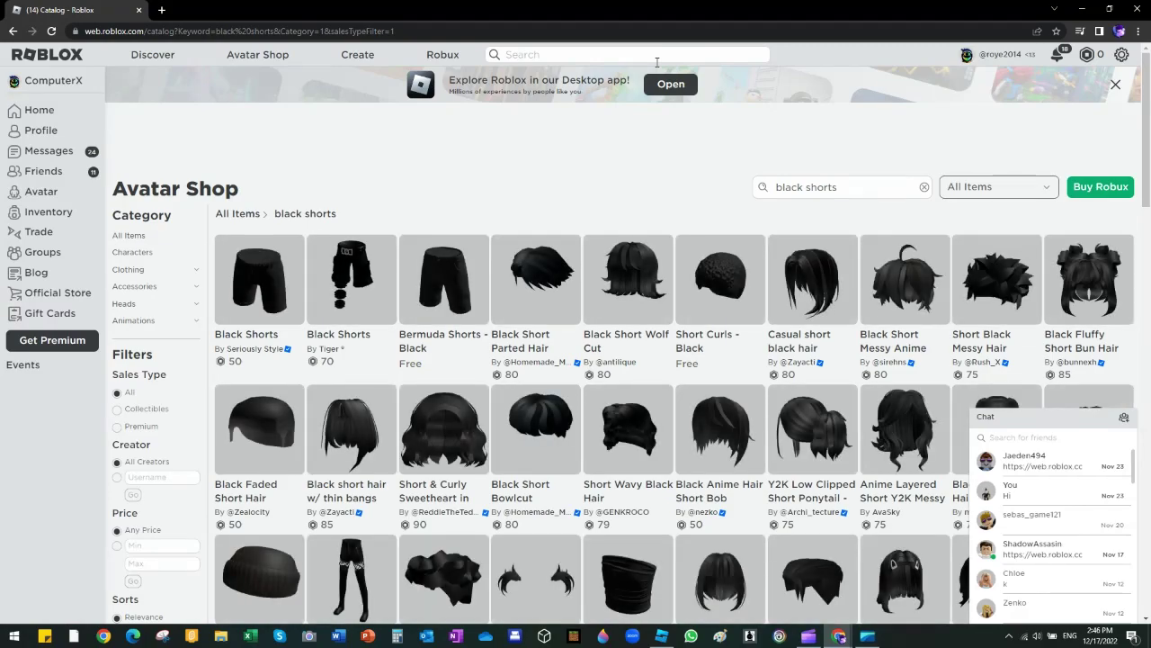
# - Browse the black shorts results and refine the search to the suggestion "black shorts classic pants"
pyautogui.scroll(-6, 449, 490)
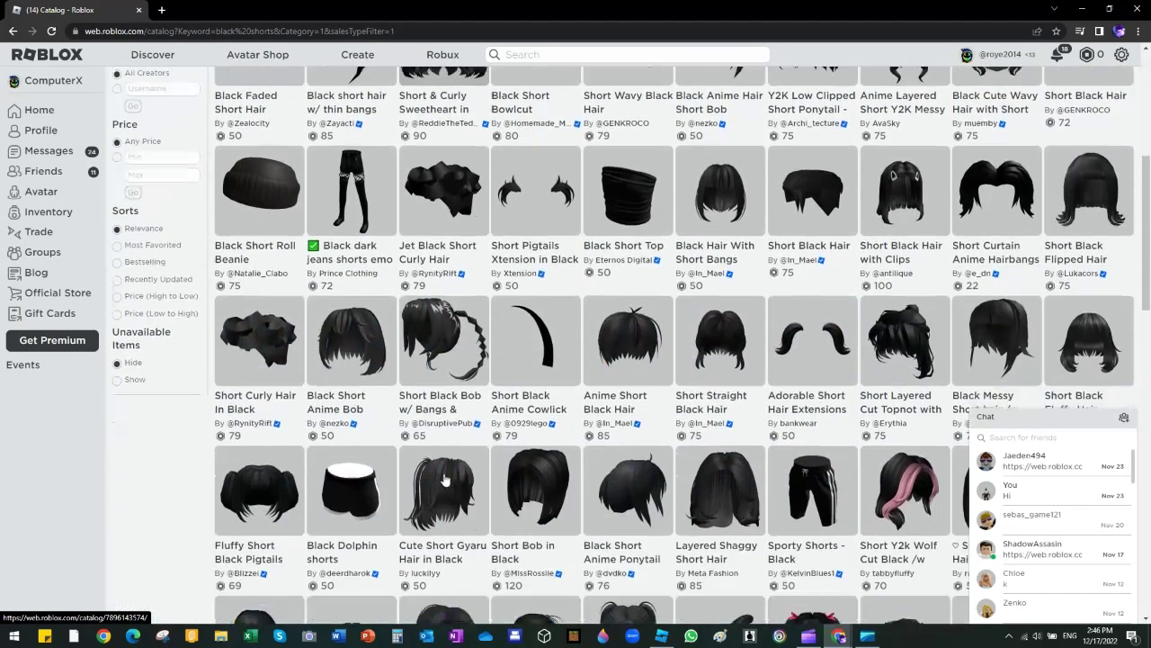
pyautogui.scroll(-5, 444, 482)
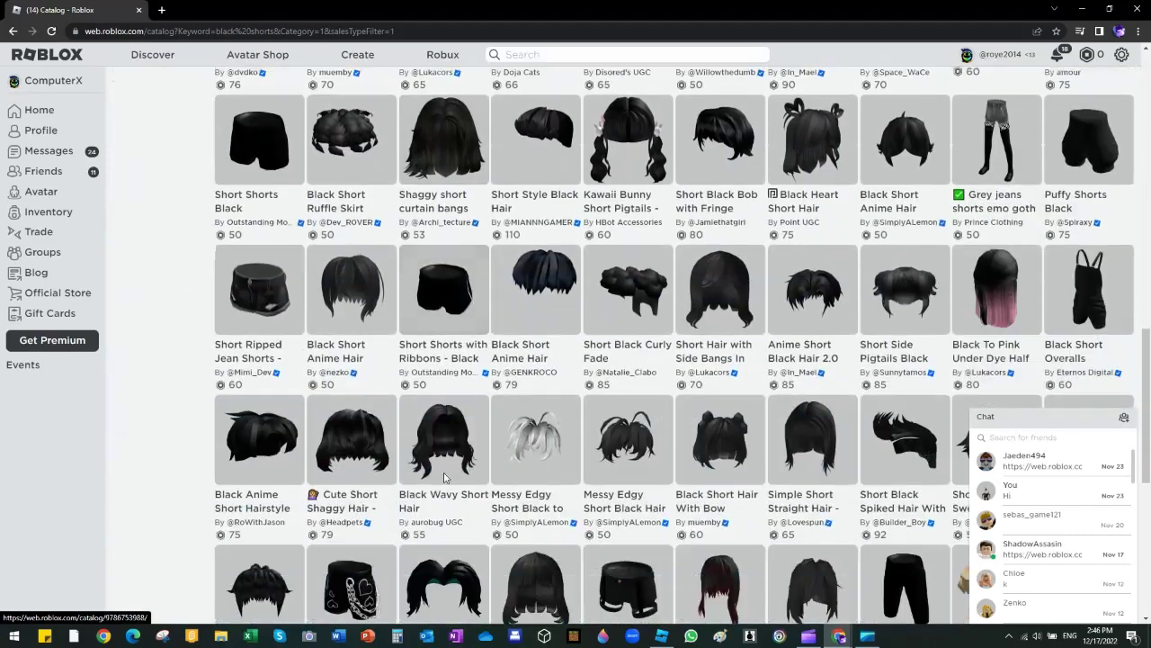
pyautogui.scroll(8, 444, 477)
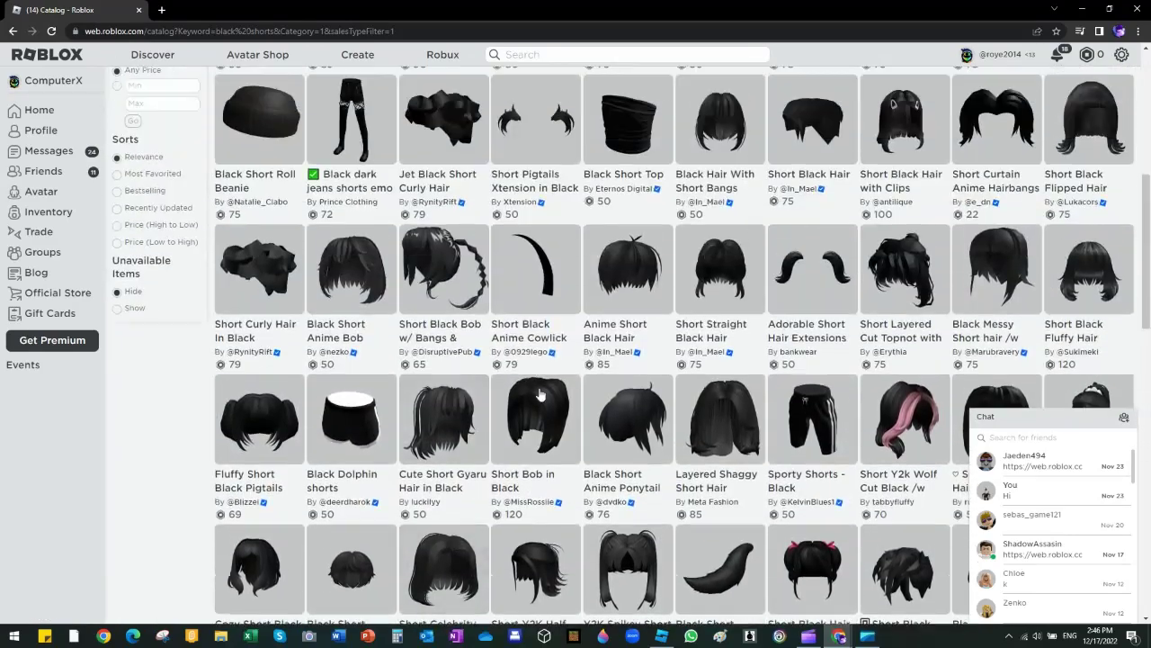
pyautogui.scroll(4, 681, 252)
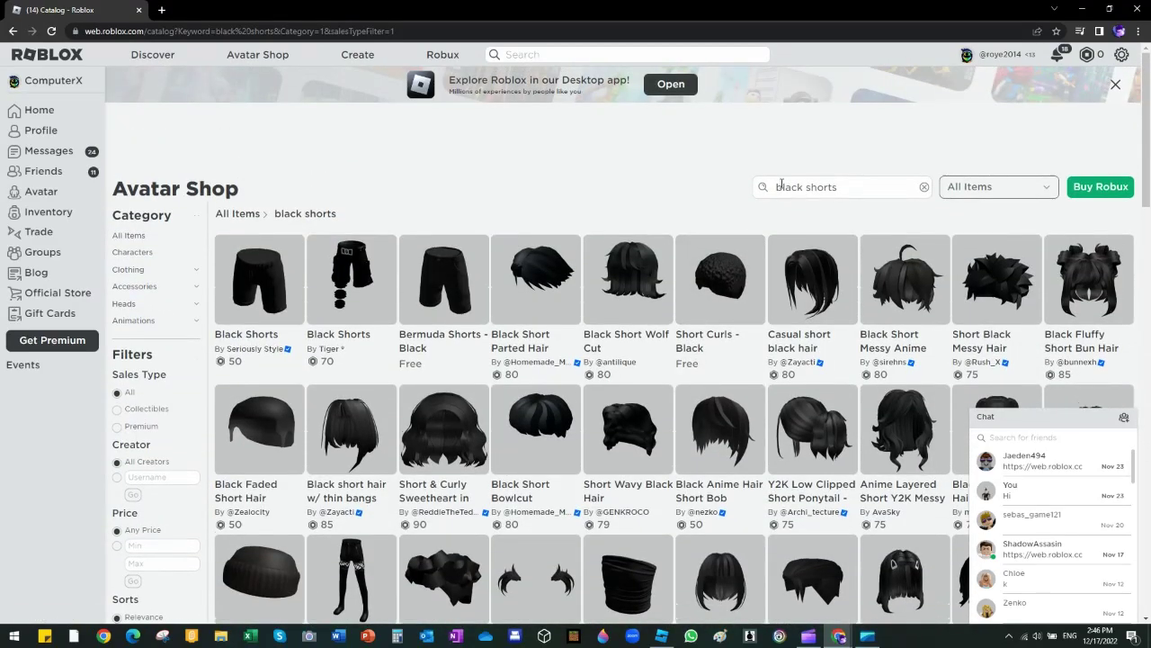
pyautogui.click(860, 181)
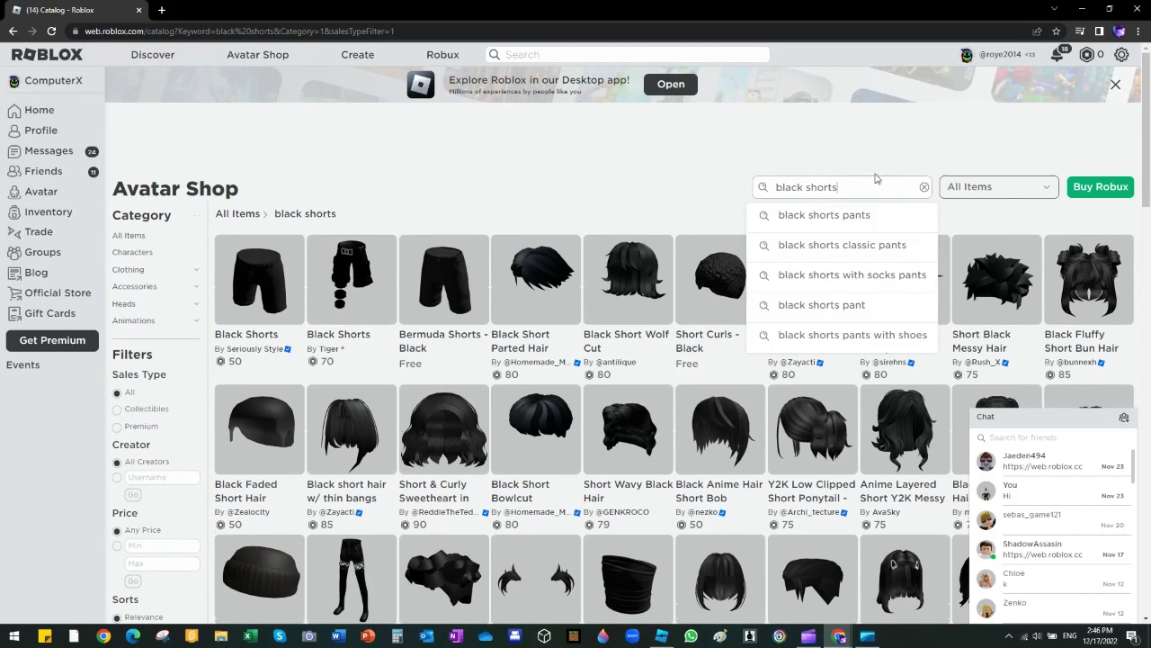
pyautogui.click(876, 253)
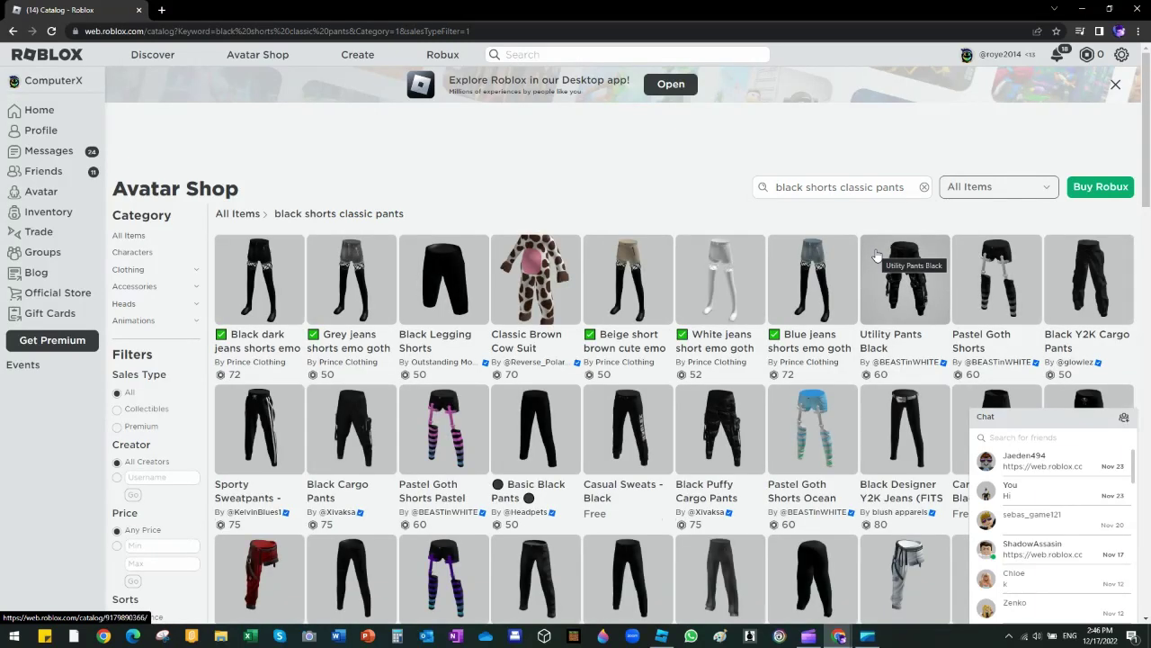
# - Replace the Avatar Shop search text with "classic shorts" and run the search
pyautogui.click(905, 194)
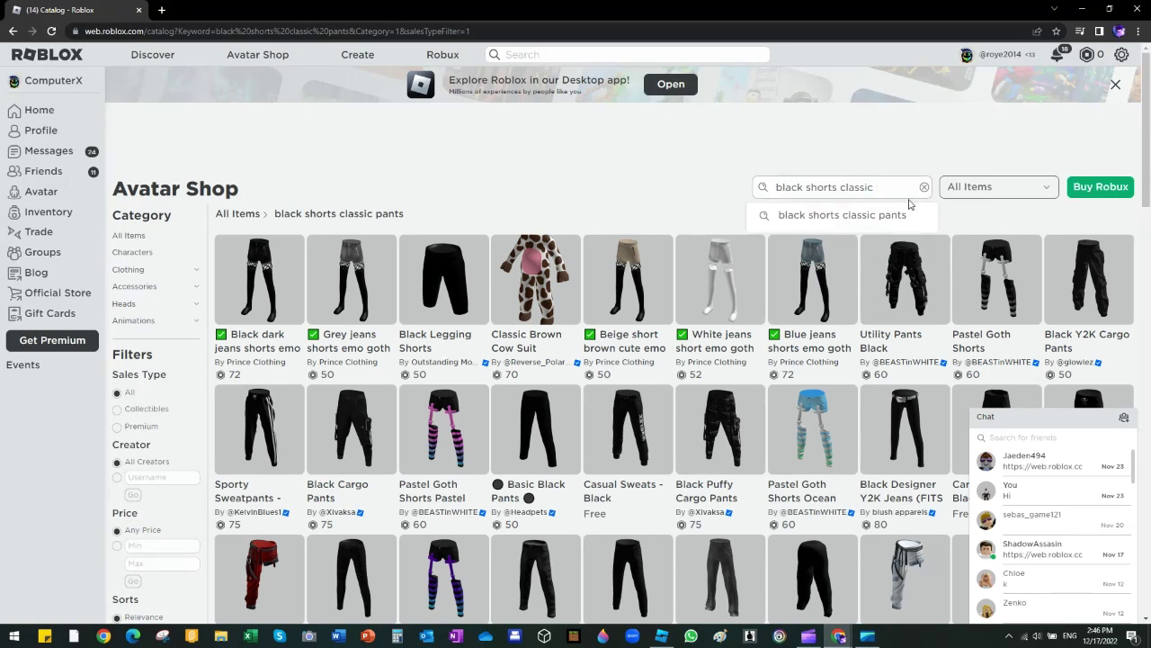
pyautogui.hotkey('ctrl', 'a')
pyautogui.press('BackSpace')
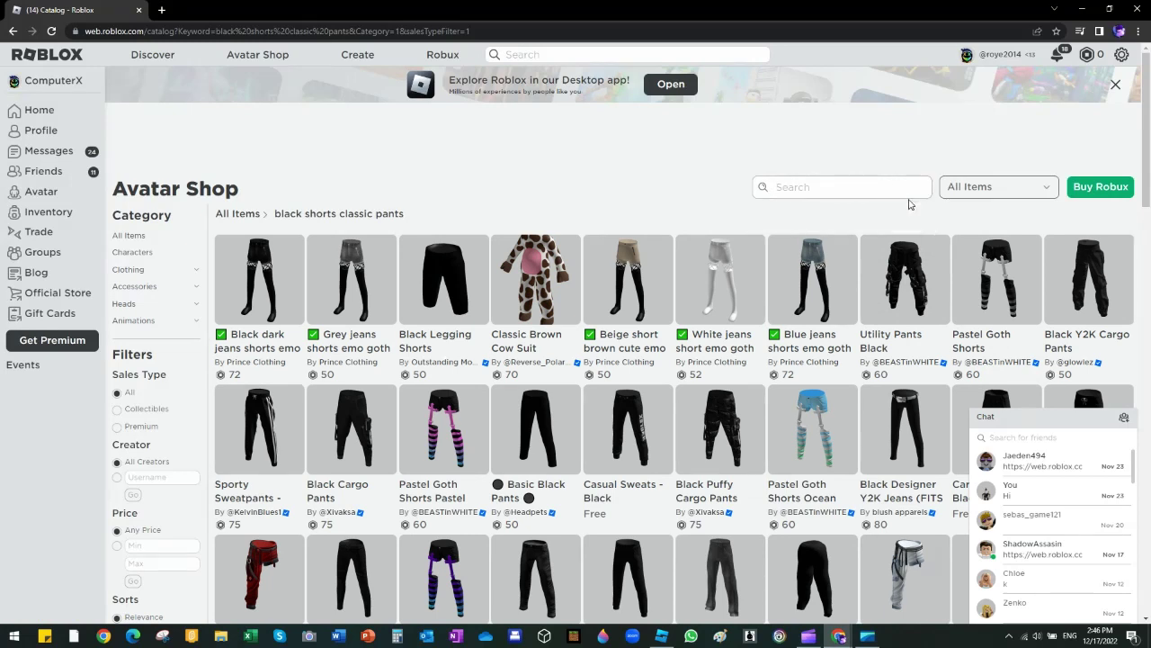
pyautogui.write('short')
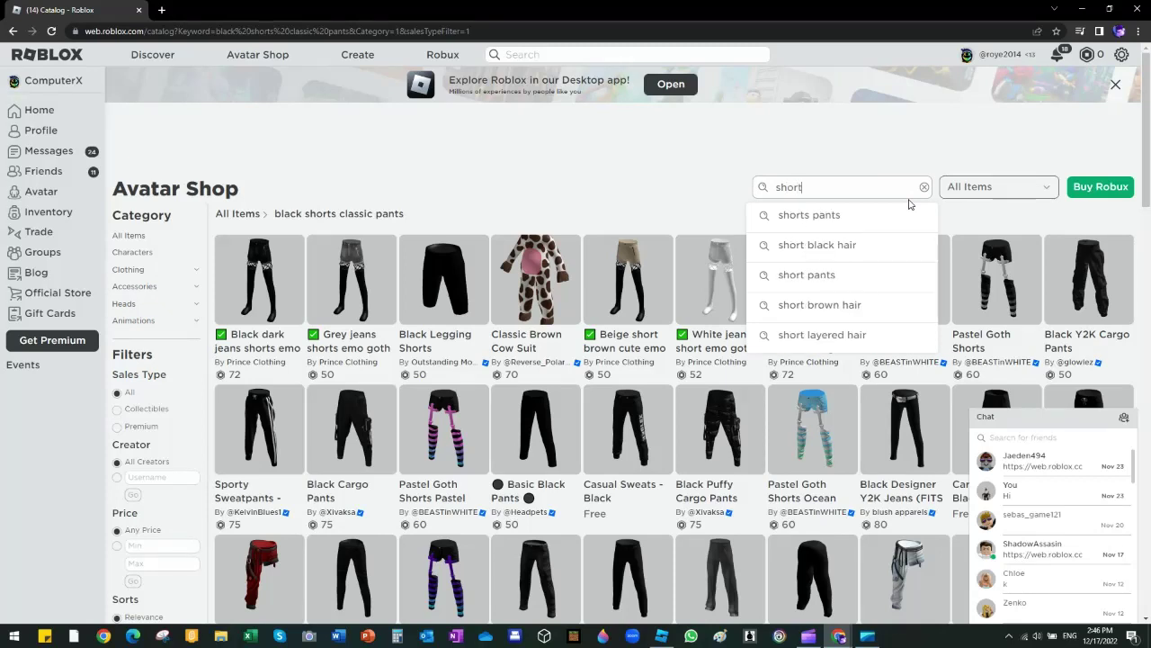
pyautogui.press('BackSpace')
pyautogui.press('BackSpace')
pyautogui.press('BackSpace')
pyautogui.press('BackSpace')
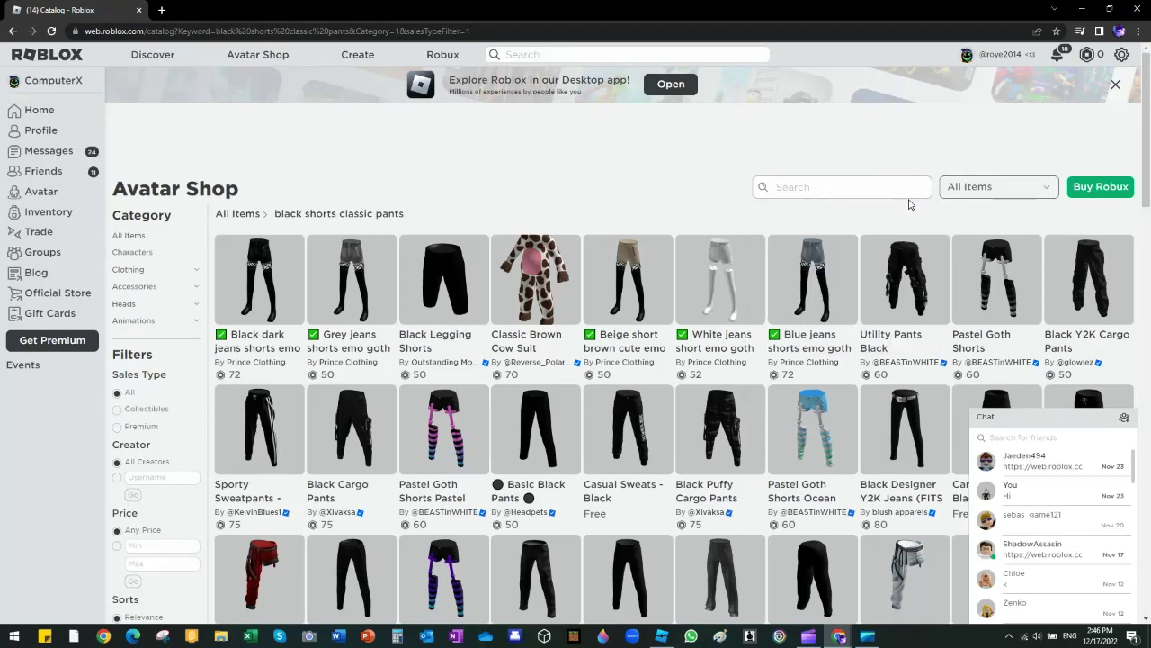
pyautogui.write('classic ')
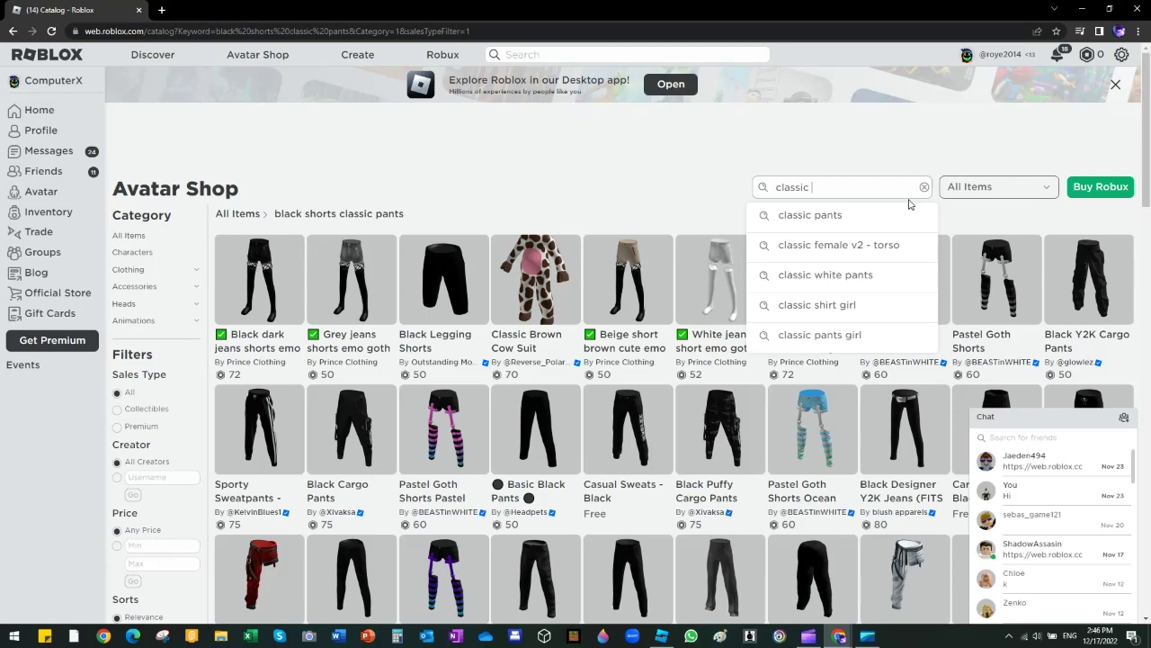
pyautogui.write('shorts')
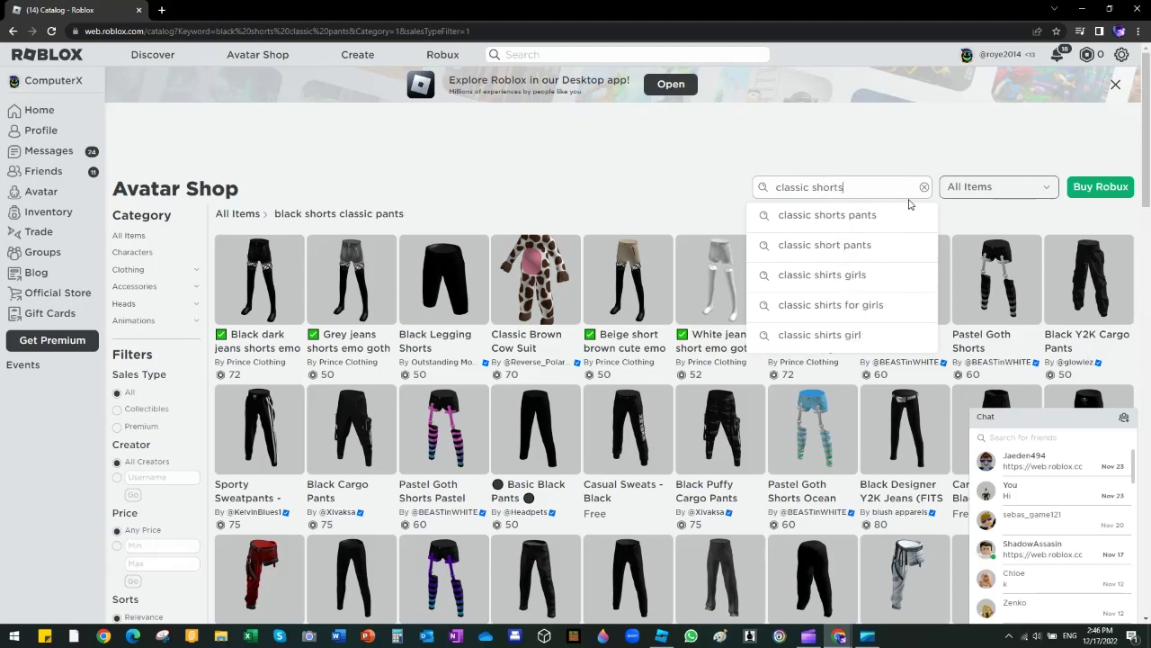
pyautogui.press('Return')
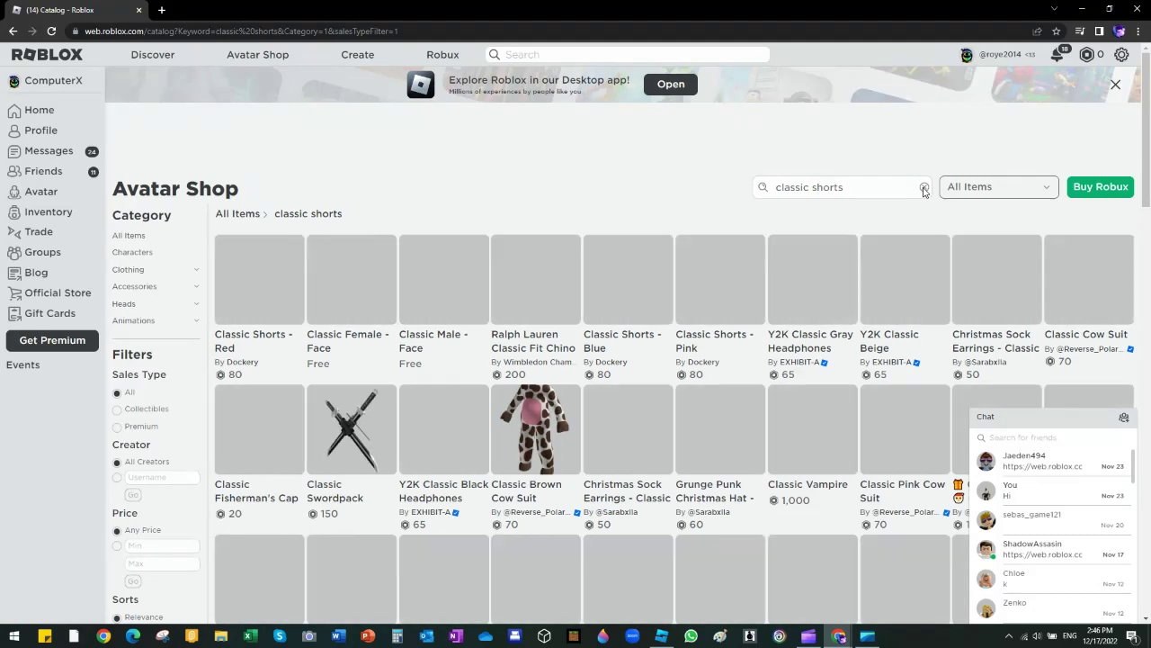
# - Clear the Avatar Shop search and search for "pants"
pyautogui.click(923, 189)
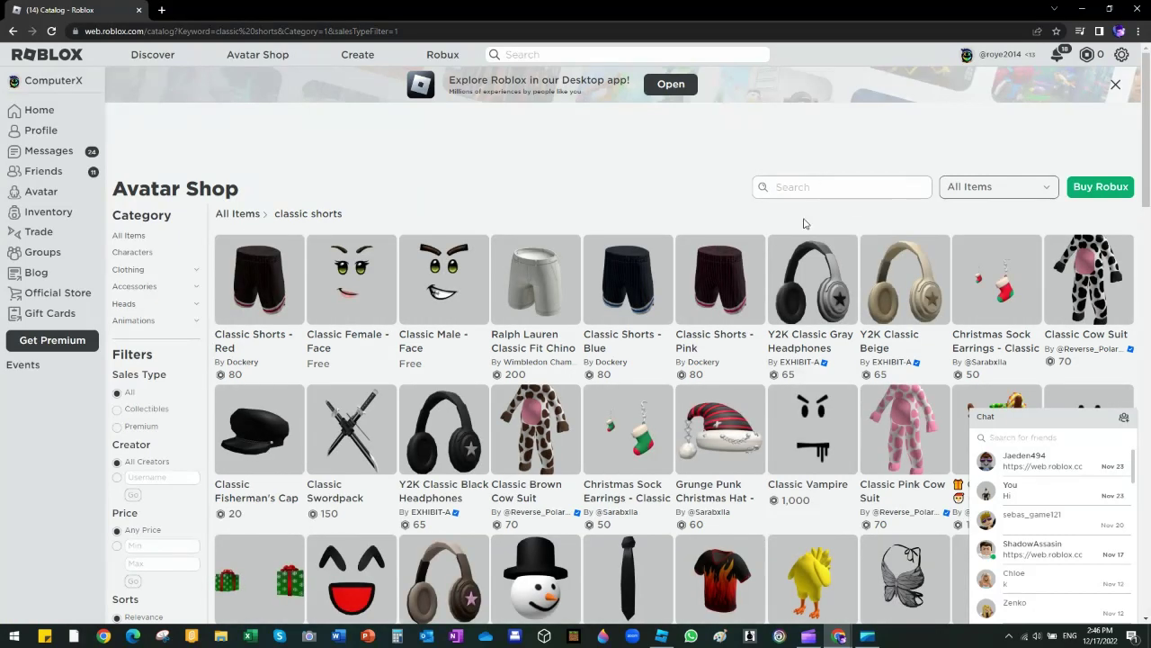
pyautogui.write('pants')
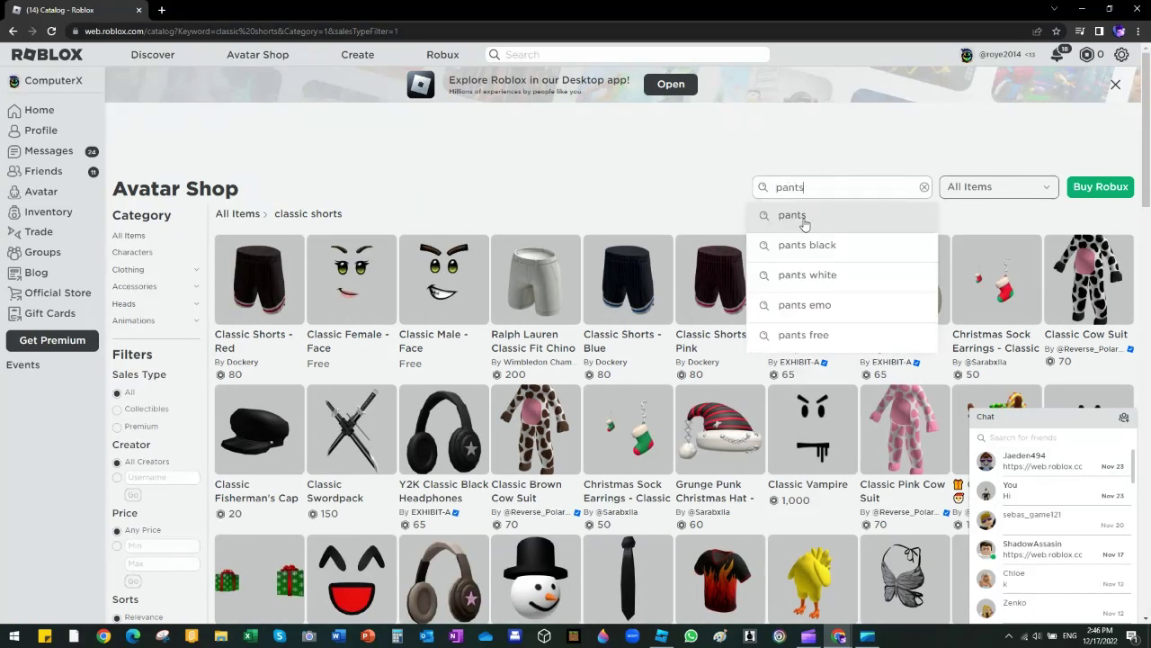
pyautogui.press('Return')
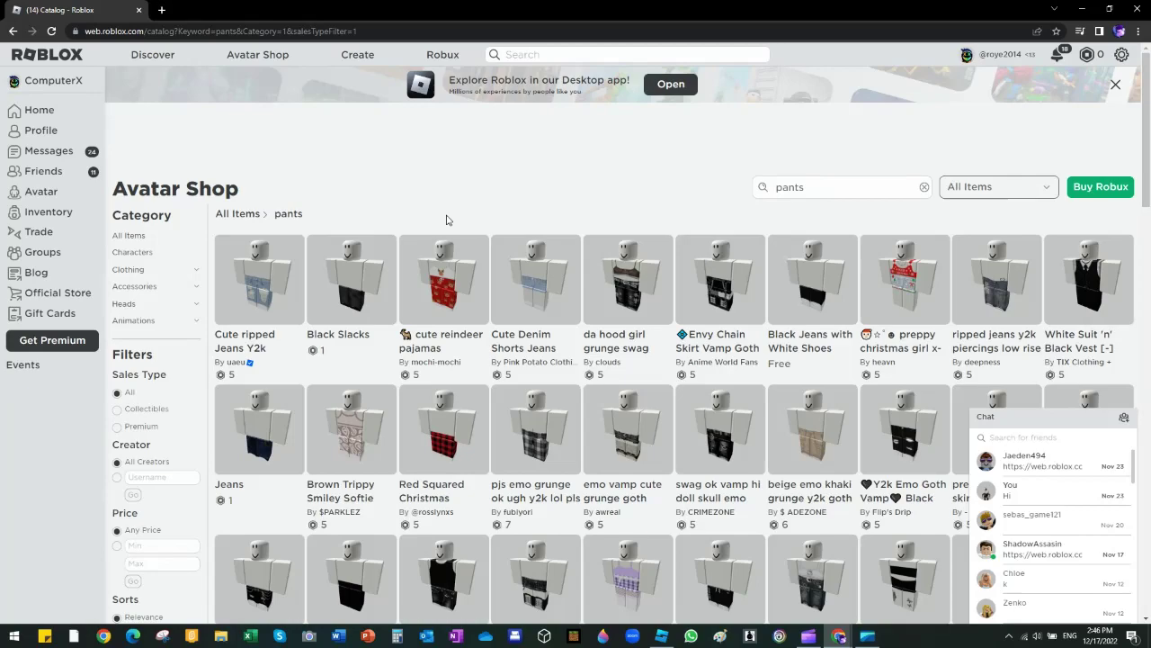
# - Browse the Avatar Shop's pants results for plain black pants to match the France shirt, dismissing the time-limit notification
pyautogui.scroll(-1, 909, 405)
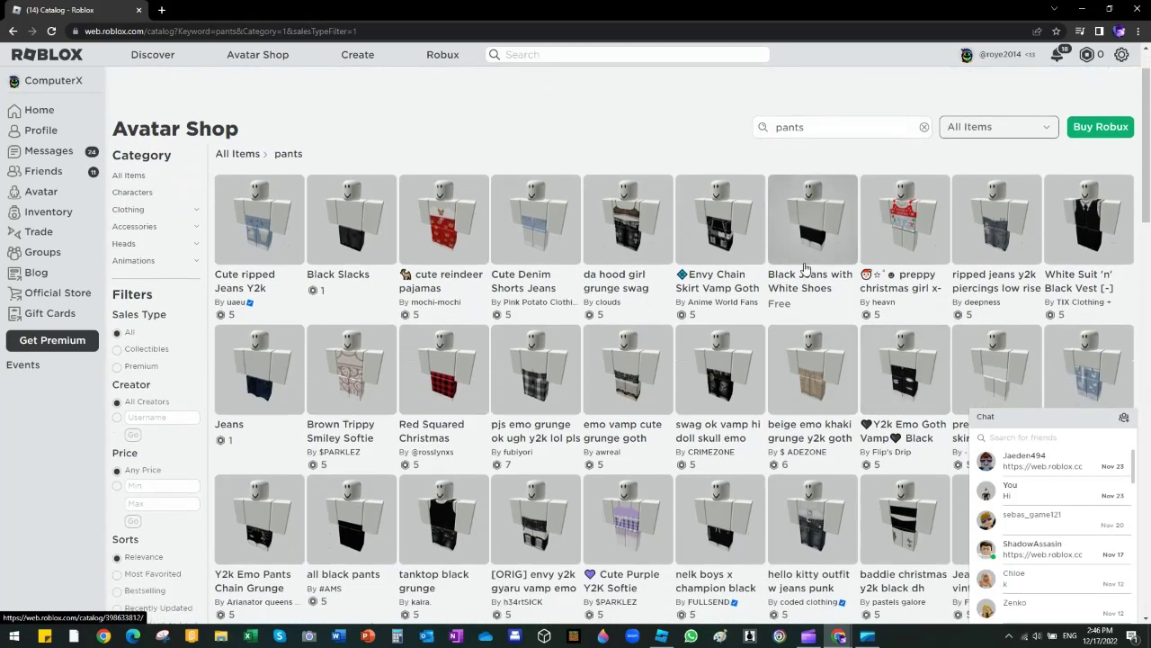
pyautogui.scroll(-4, 835, 239)
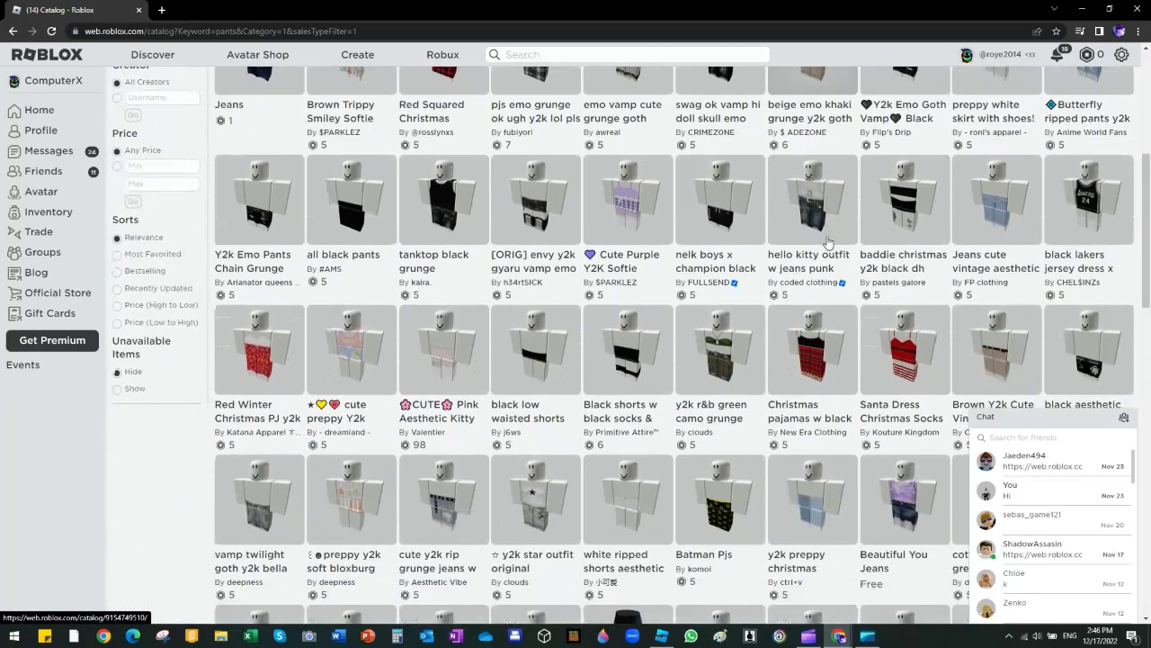
pyautogui.scroll(-5, 826, 243)
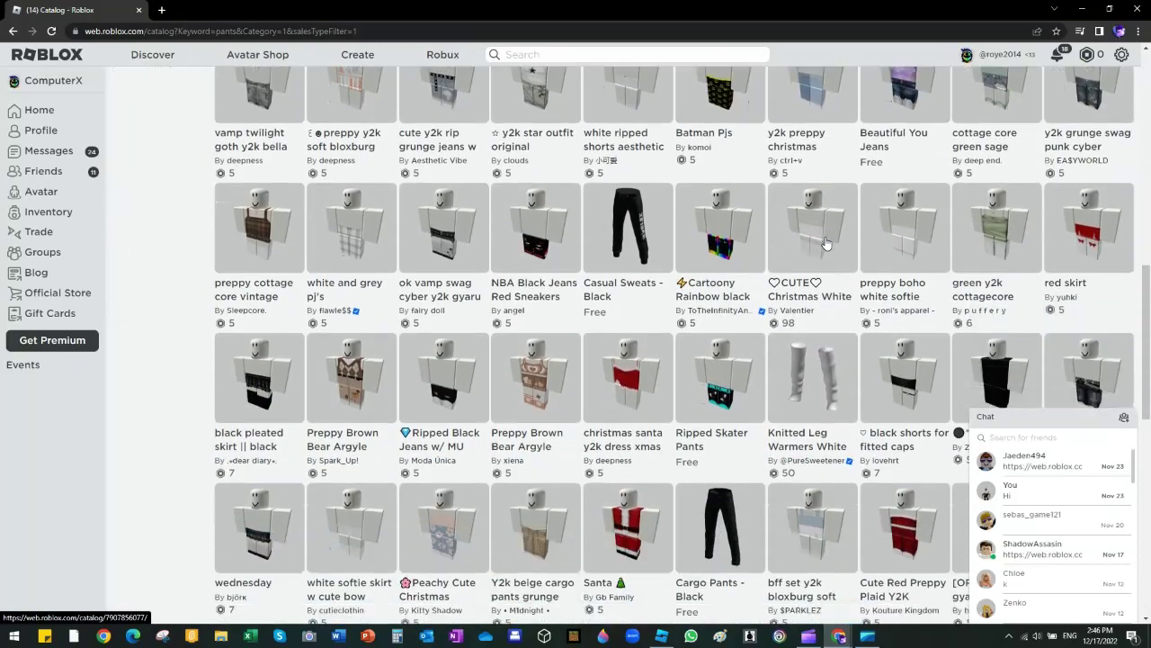
pyautogui.scroll(-4, 826, 243)
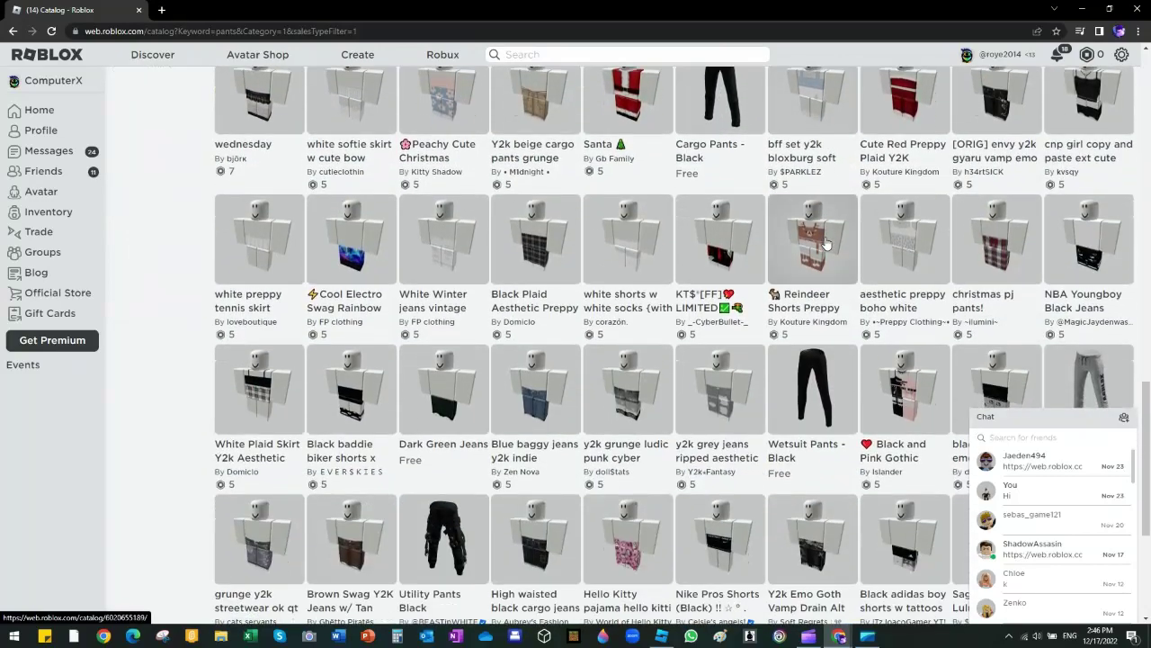
pyautogui.scroll(-3, 826, 243)
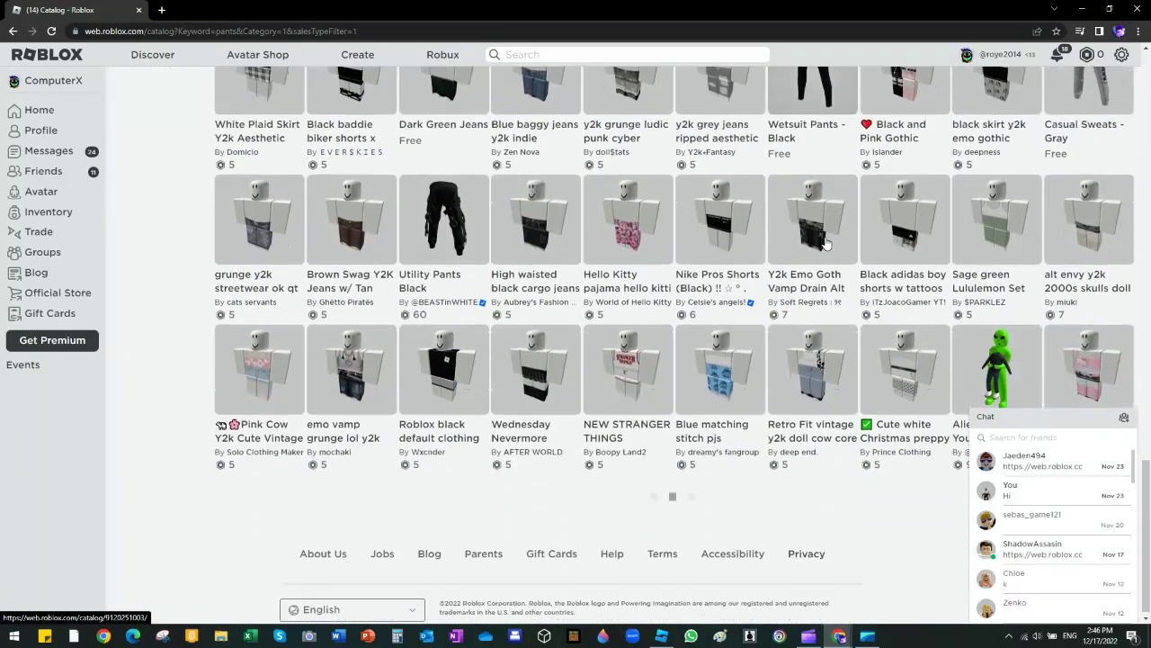
pyautogui.scroll(-2, 825, 243)
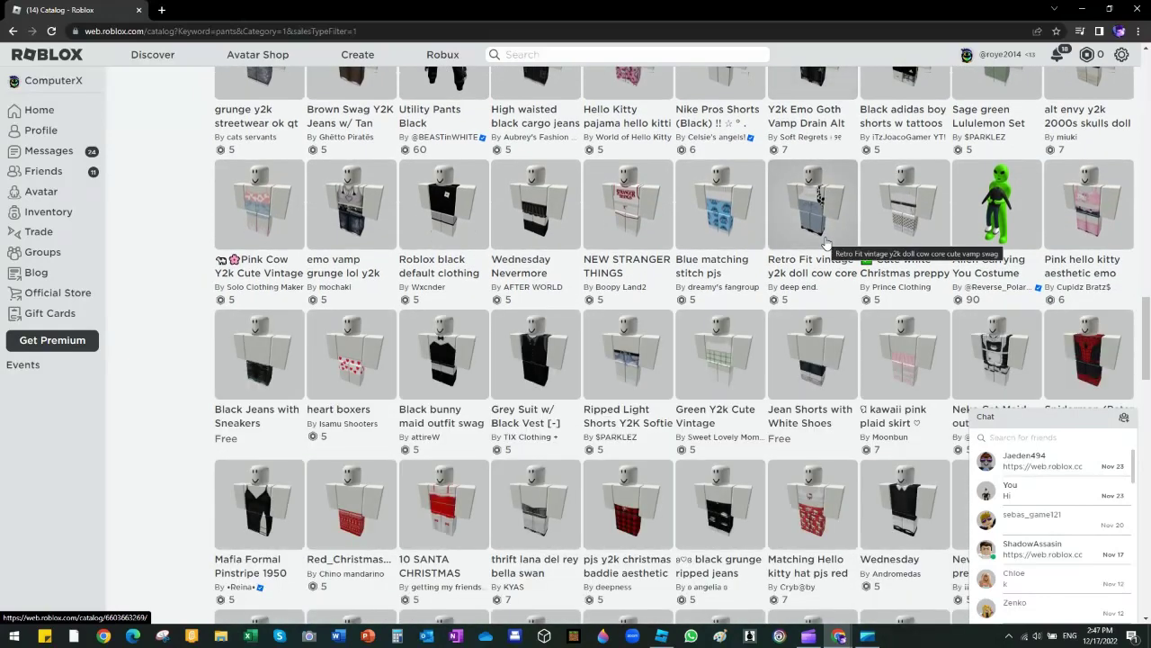
pyautogui.scroll(-3, 825, 243)
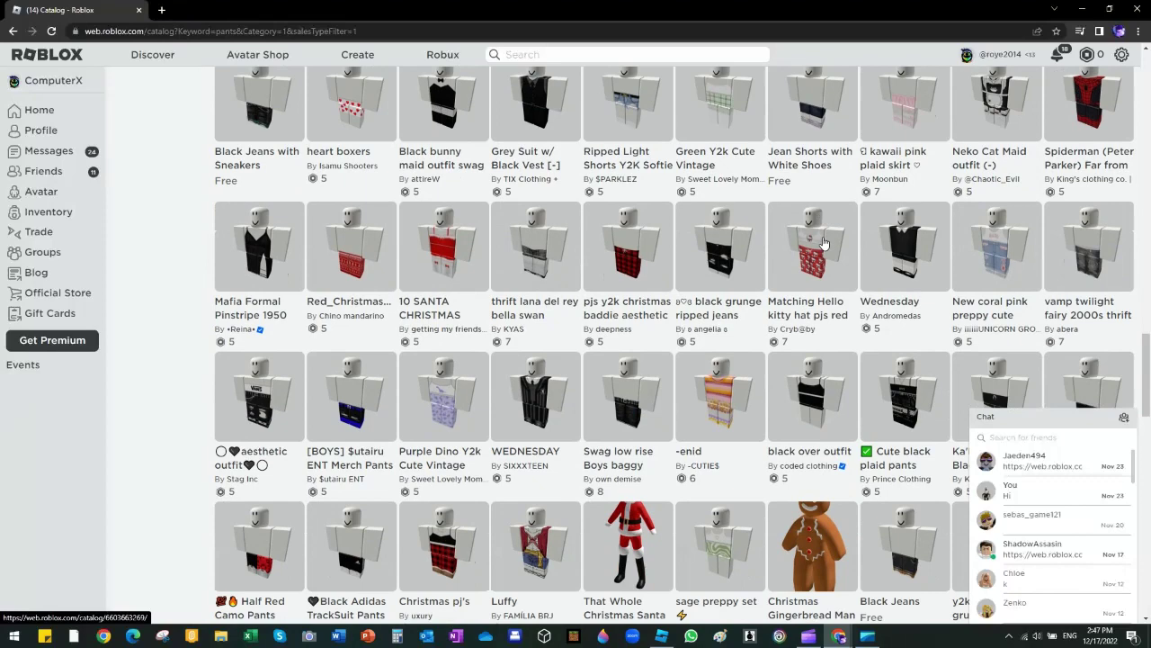
pyautogui.scroll(-1, 824, 243)
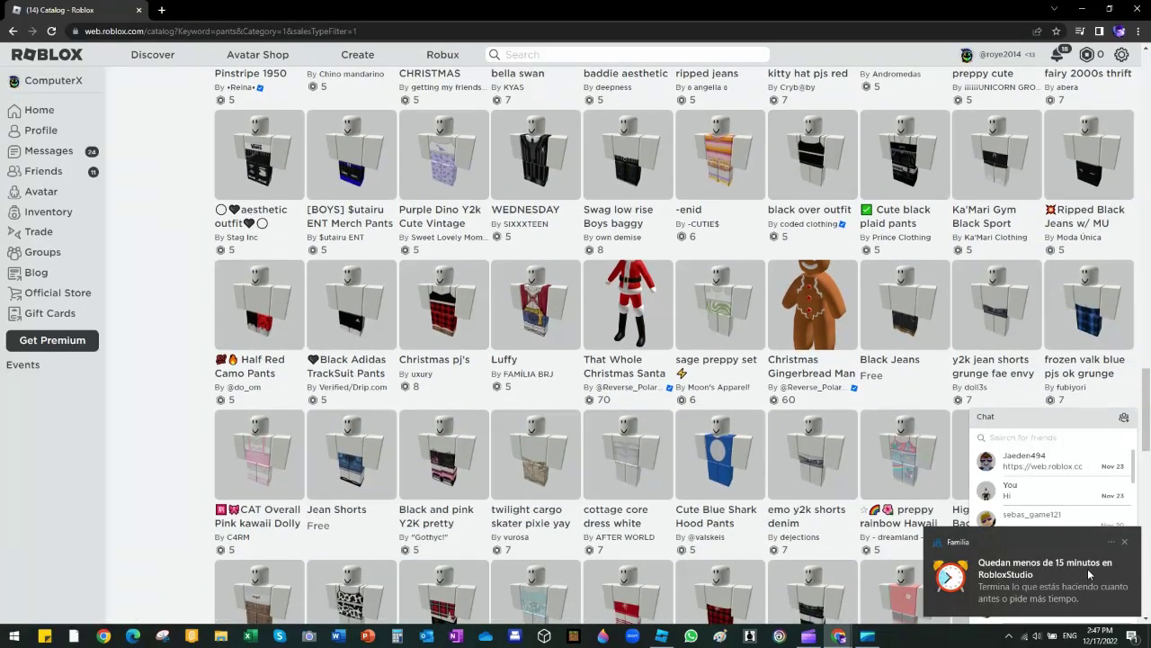
pyautogui.click(1121, 540)
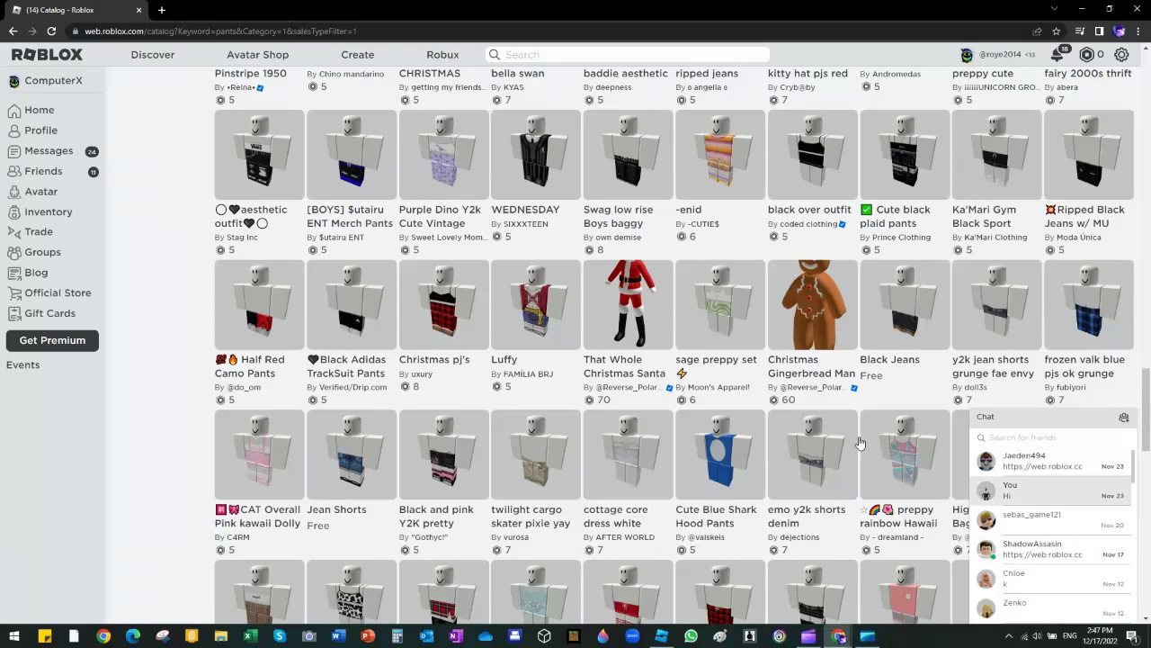
pyautogui.scroll(-3, 824, 407)
pyautogui.scroll(-3, 824, 407)
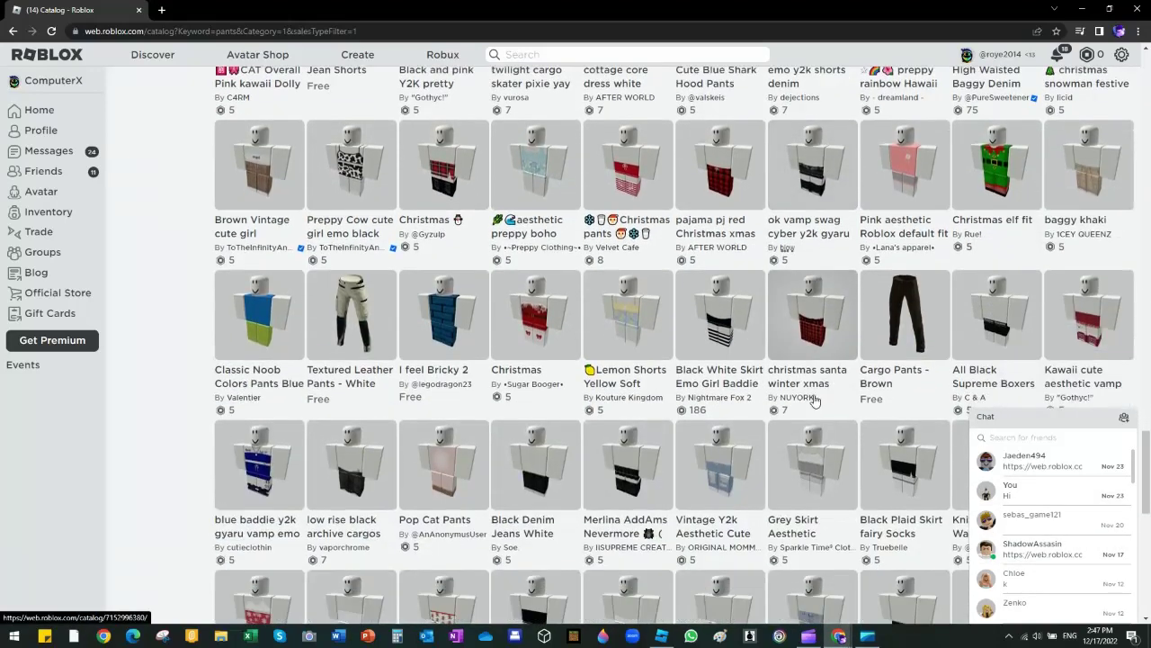
pyautogui.scroll(-1, 657, 408)
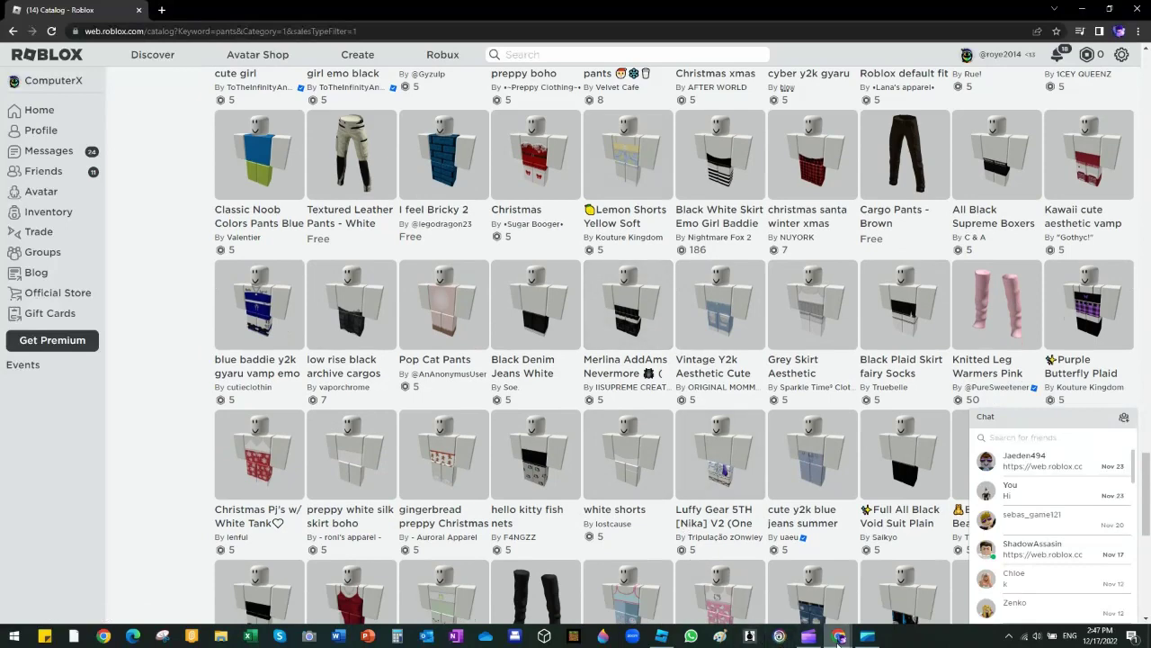
pyautogui.moveTo(836, 636)
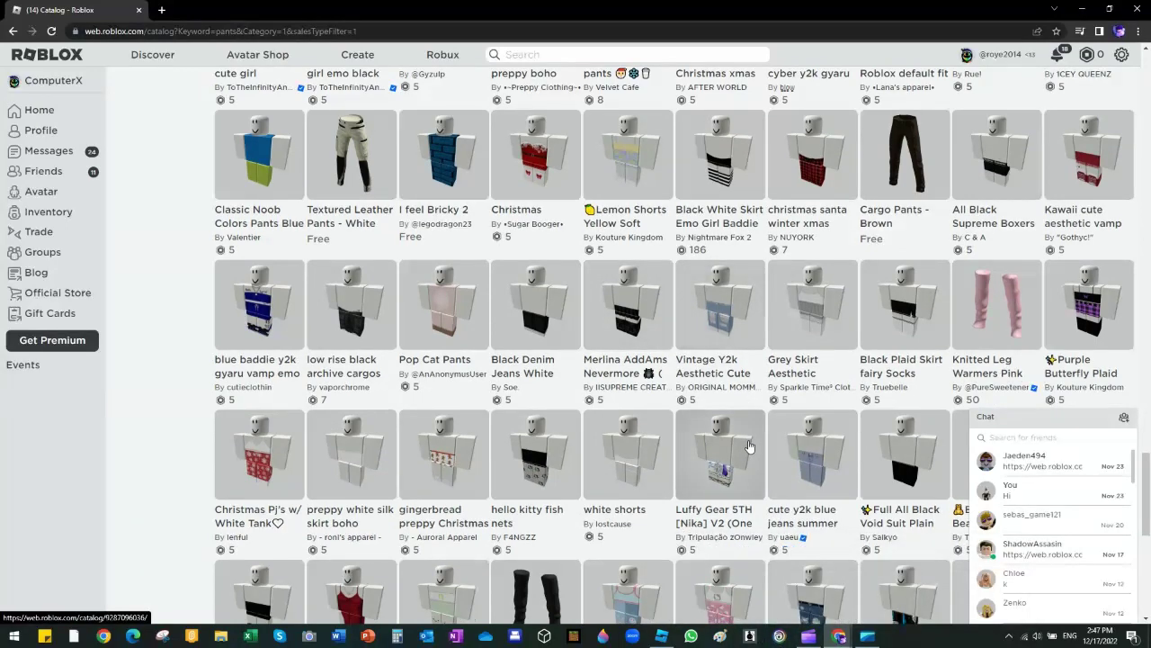
pyautogui.scroll(1, 744, 359)
pyautogui.scroll(-4, 877, 509)
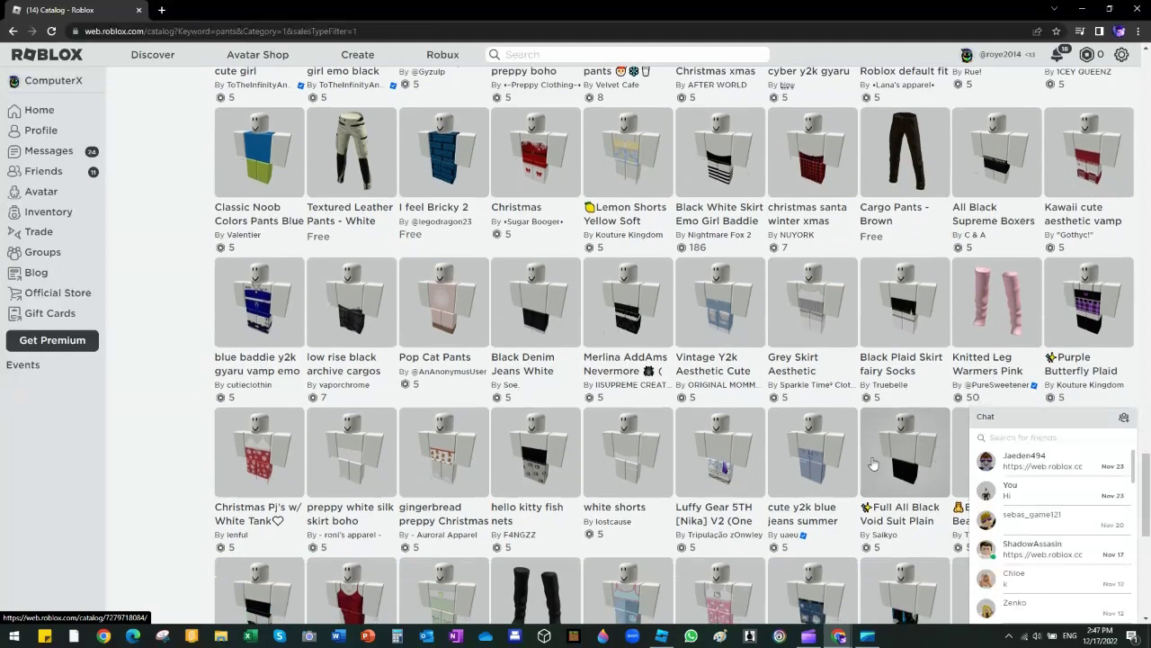
pyautogui.scroll(-1, 876, 394)
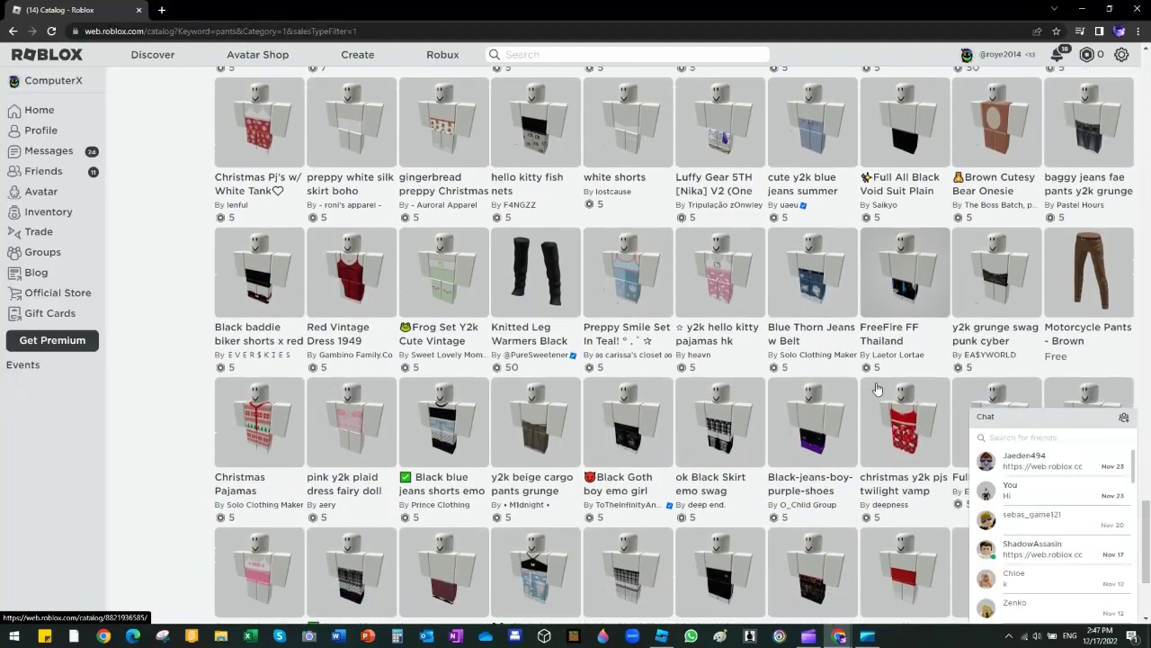
# - Open the "Full All Black Void Suit Plain Emo Y2k Goth Vamp" pants page and copy its web address
pyautogui.click(907, 139)
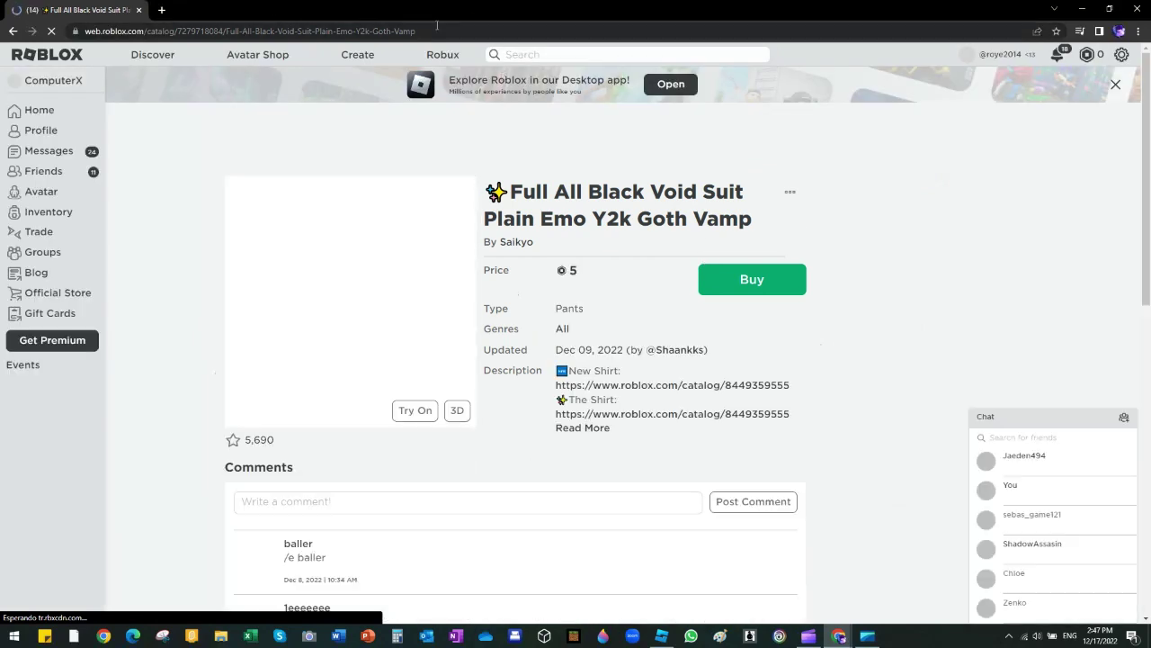
pyautogui.moveTo(415, 31); pyautogui.dragTo(74, 28)
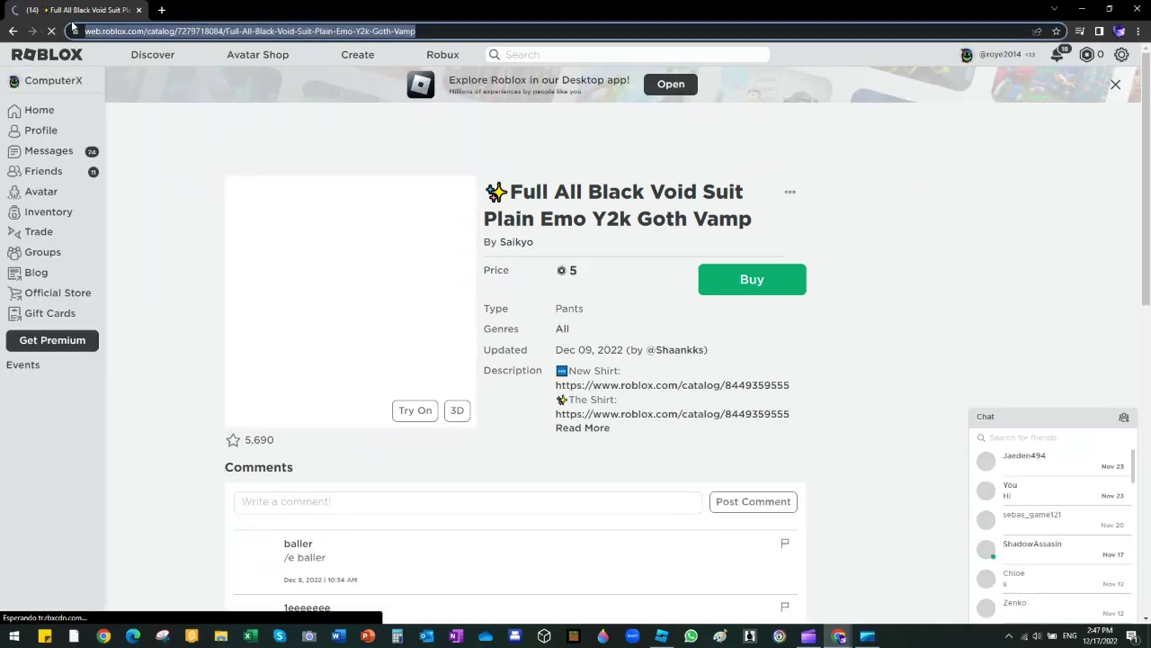
pyautogui.rightClick(141, 34)
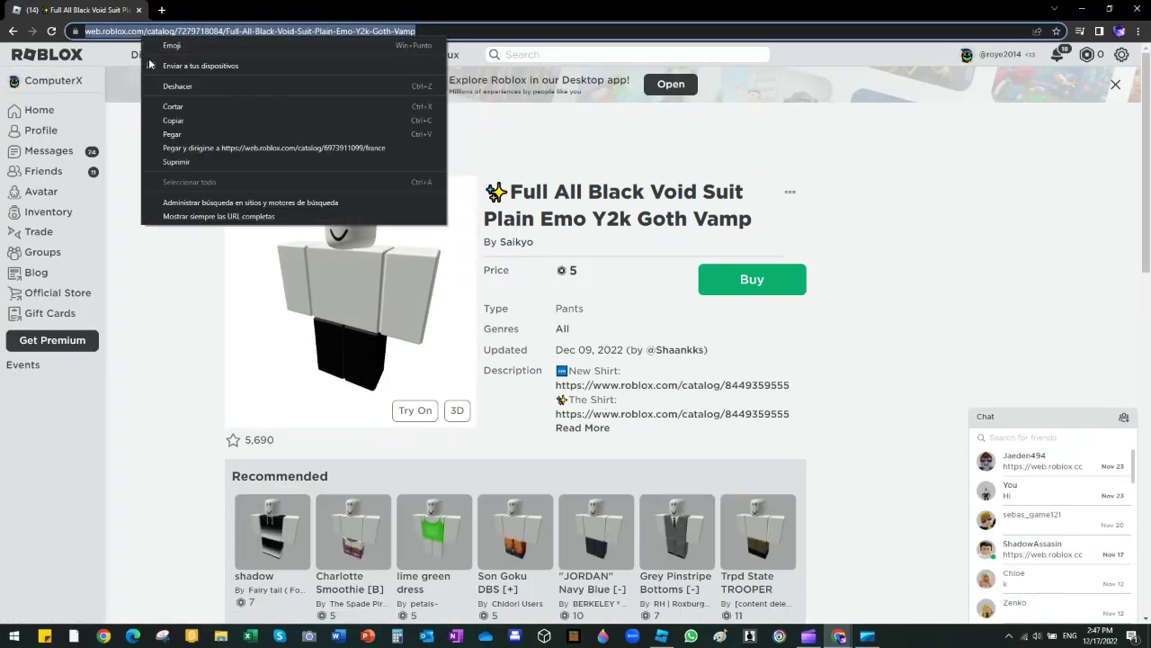
pyautogui.click(210, 119)
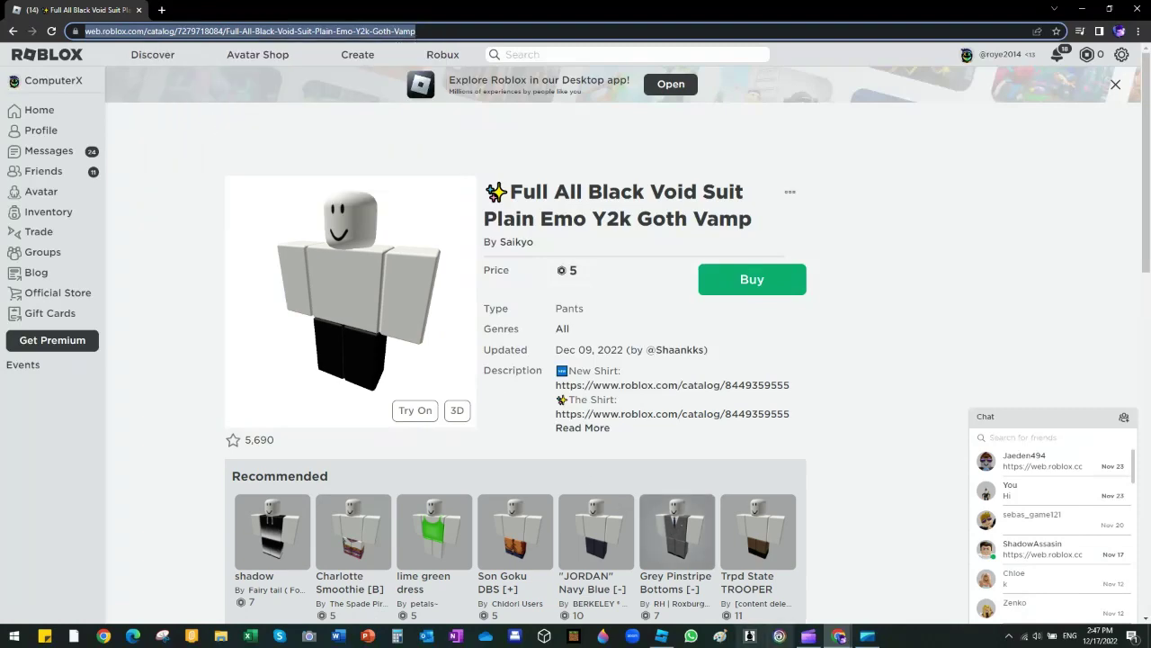
# - Switch to Roblox Studio, add a Pants object to the France dummy and paste the copied catalog address as its PantsTemplate
pyautogui.click(661, 636)
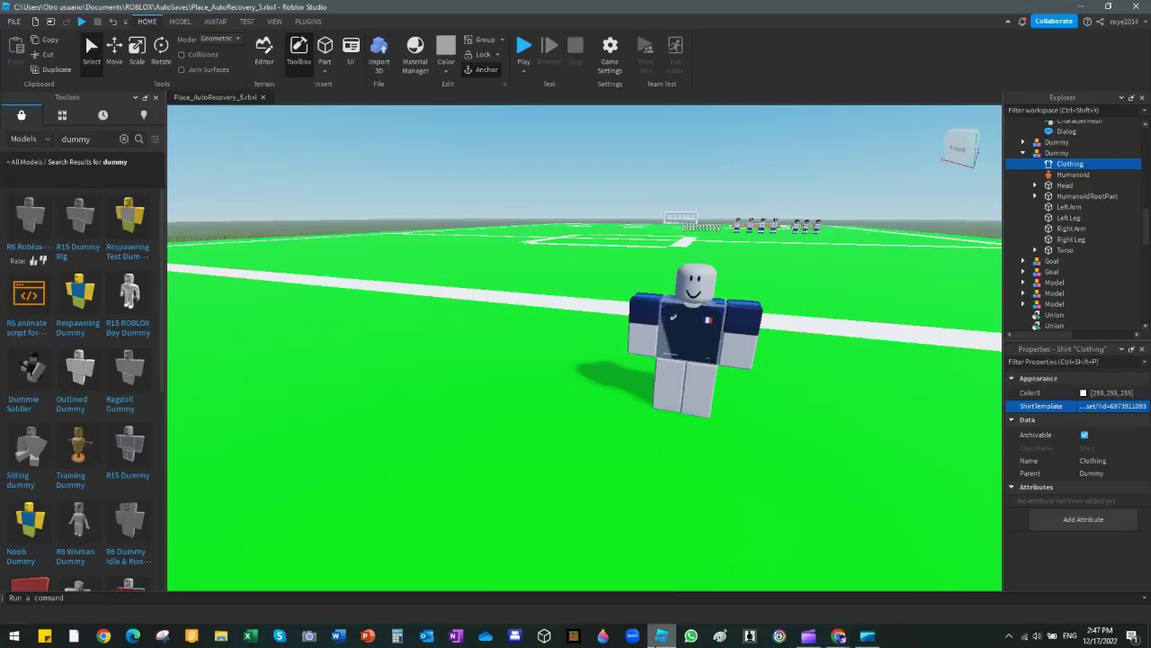
pyautogui.click(1059, 153)
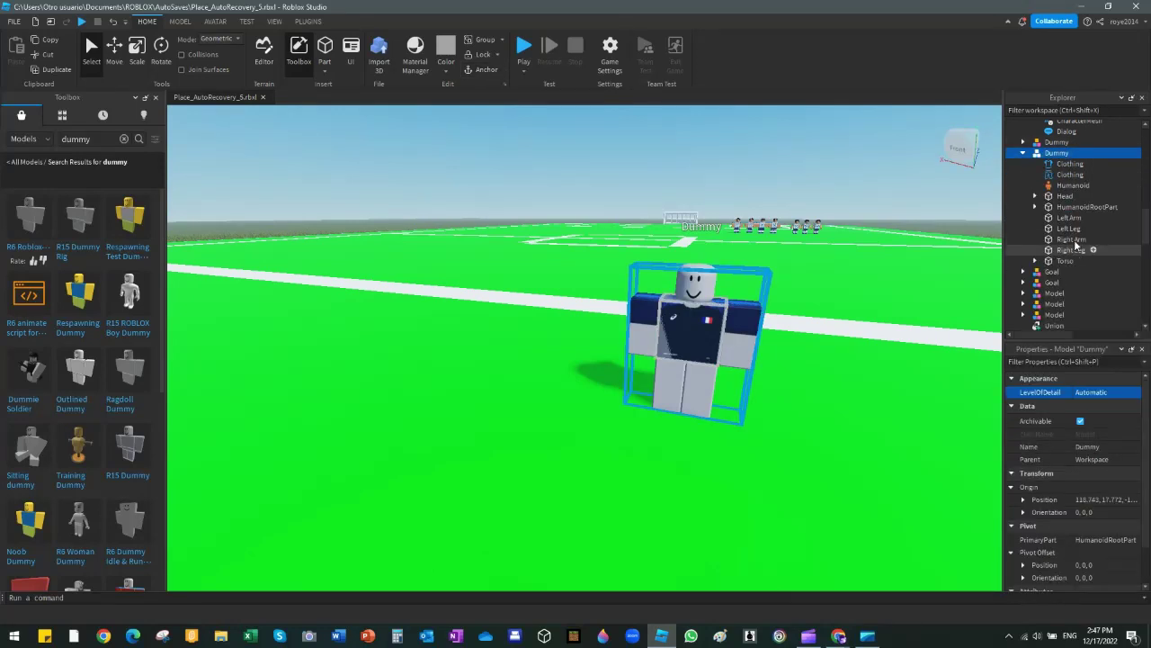
pyautogui.click(1065, 174)
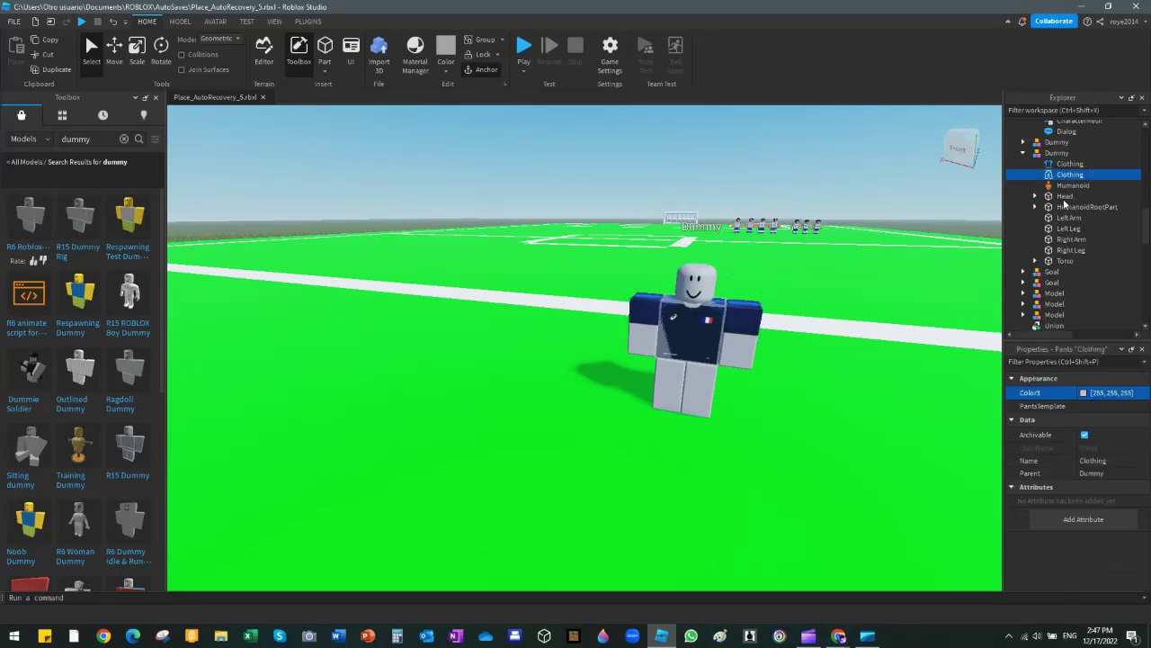
pyautogui.click(1092, 405)
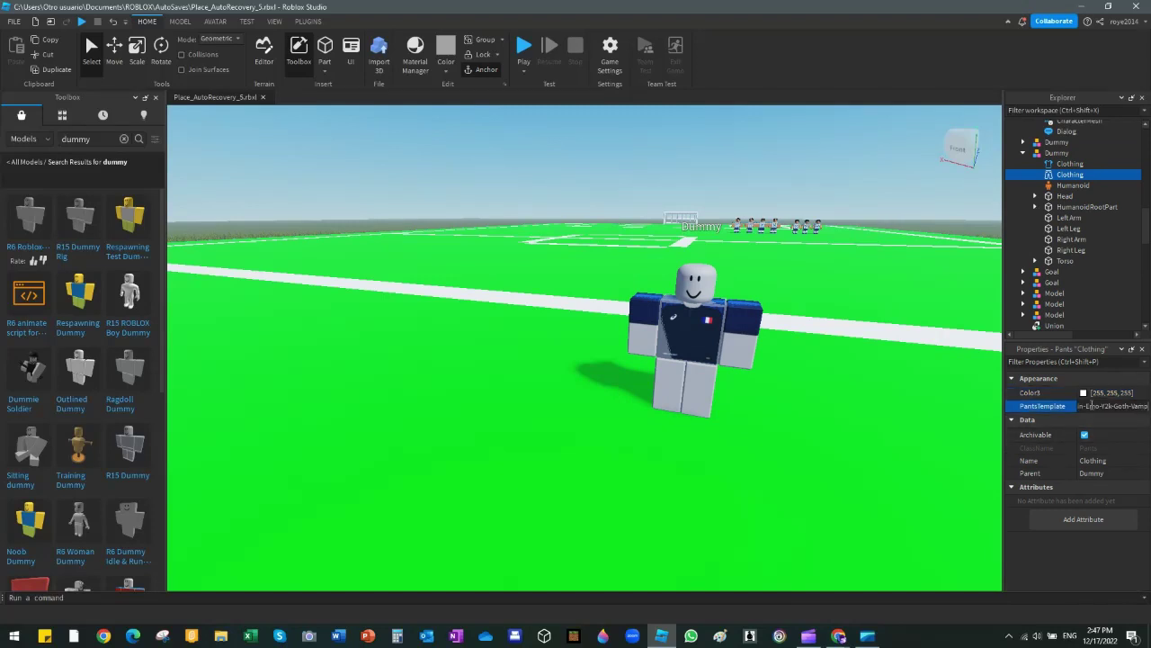
pyautogui.press('Return')
pyautogui.press('Return')
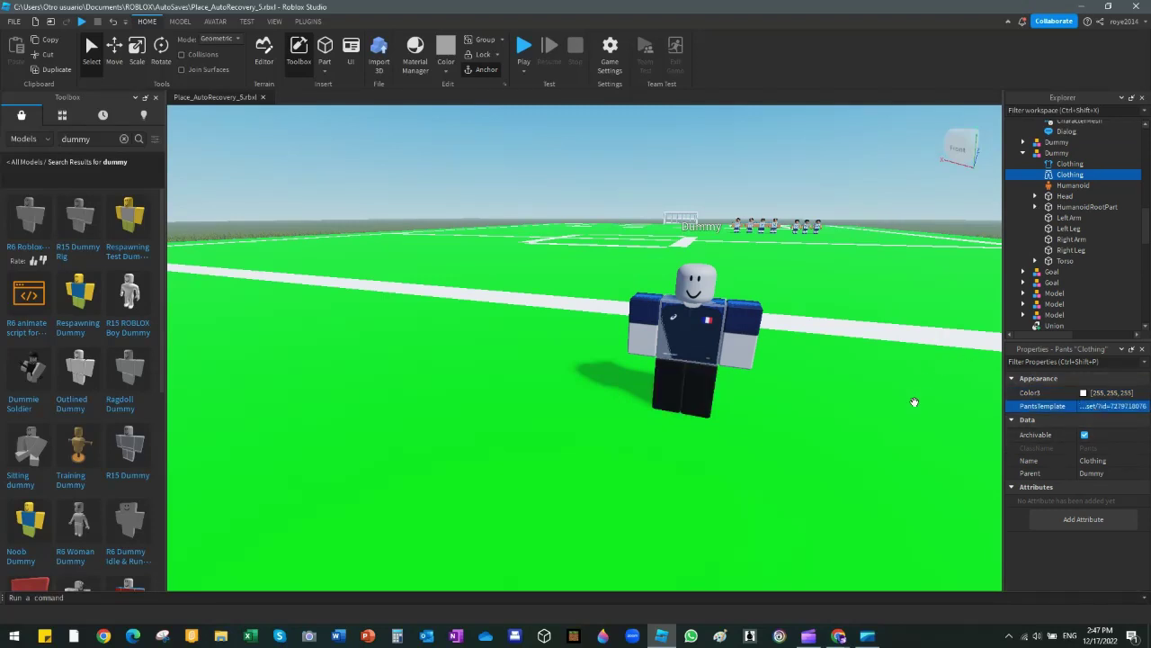
# - Set the BrickColor of the France dummy's Left Arm to CGA brown
pyautogui.click(914, 402)
pyautogui.moveTo(835, 406); pyautogui.dragTo(853, 394, button='right')
pyautogui.press('w')
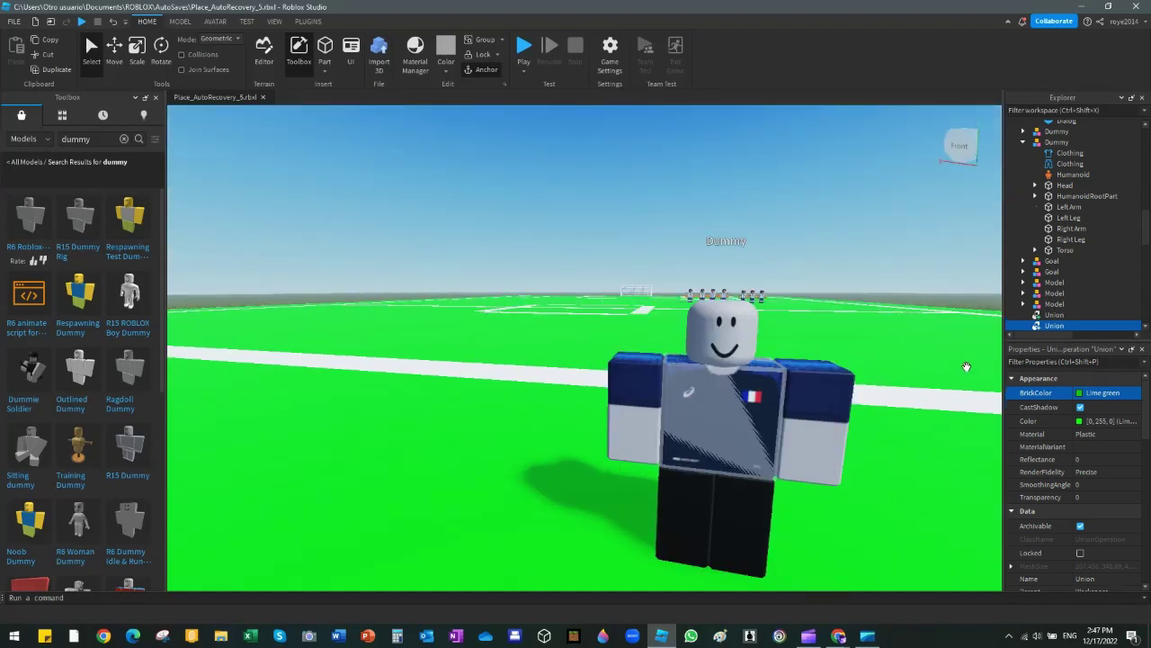
pyautogui.scroll(1, 1084, 226)
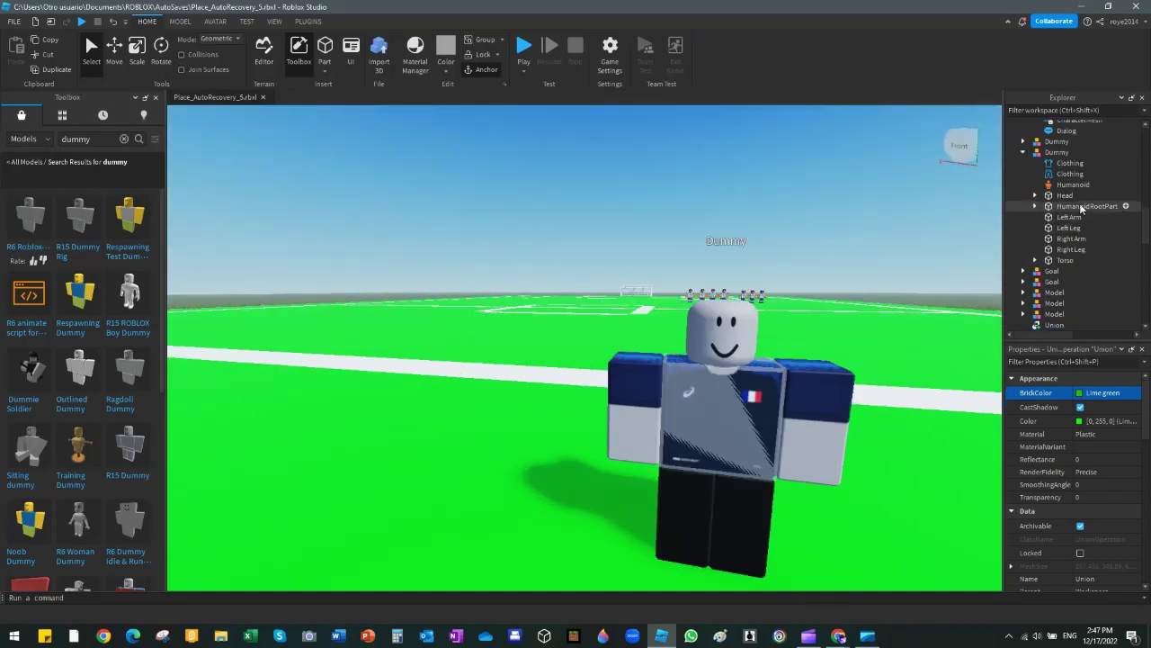
pyautogui.click(1072, 218)
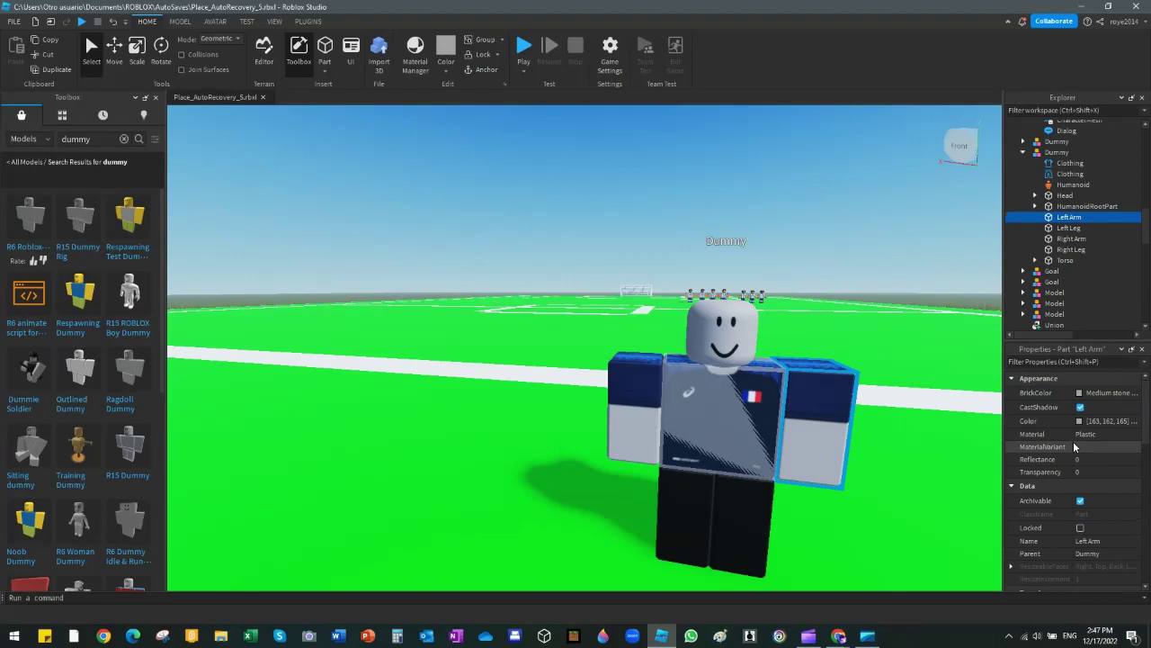
pyautogui.click(1102, 393)
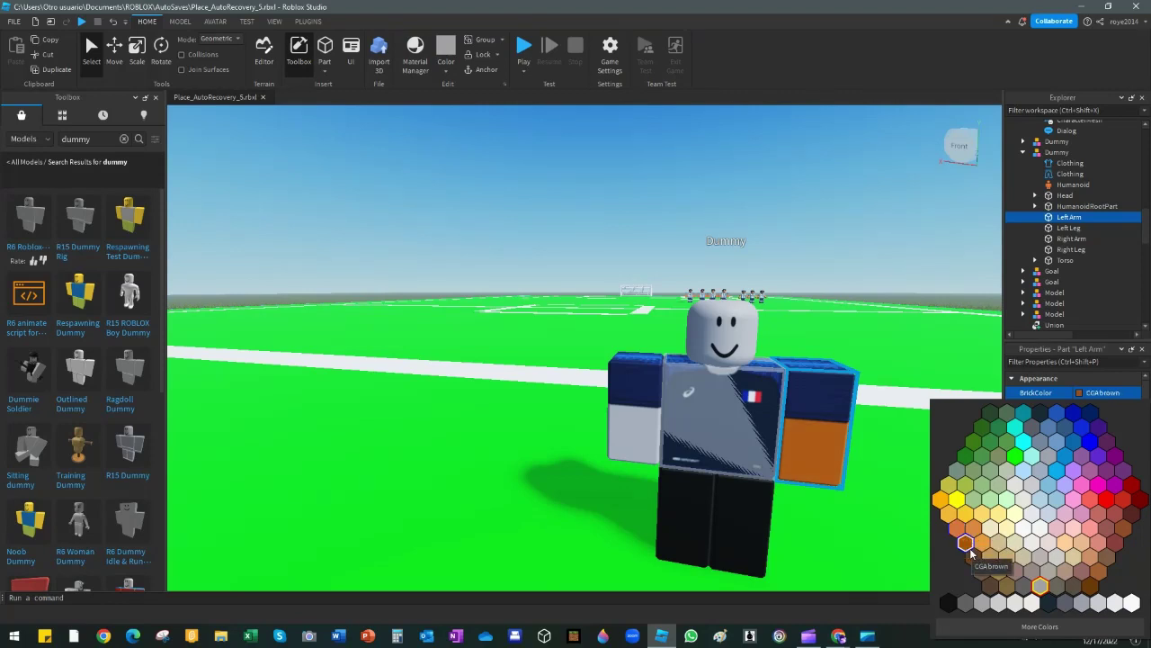
pyautogui.click(970, 546)
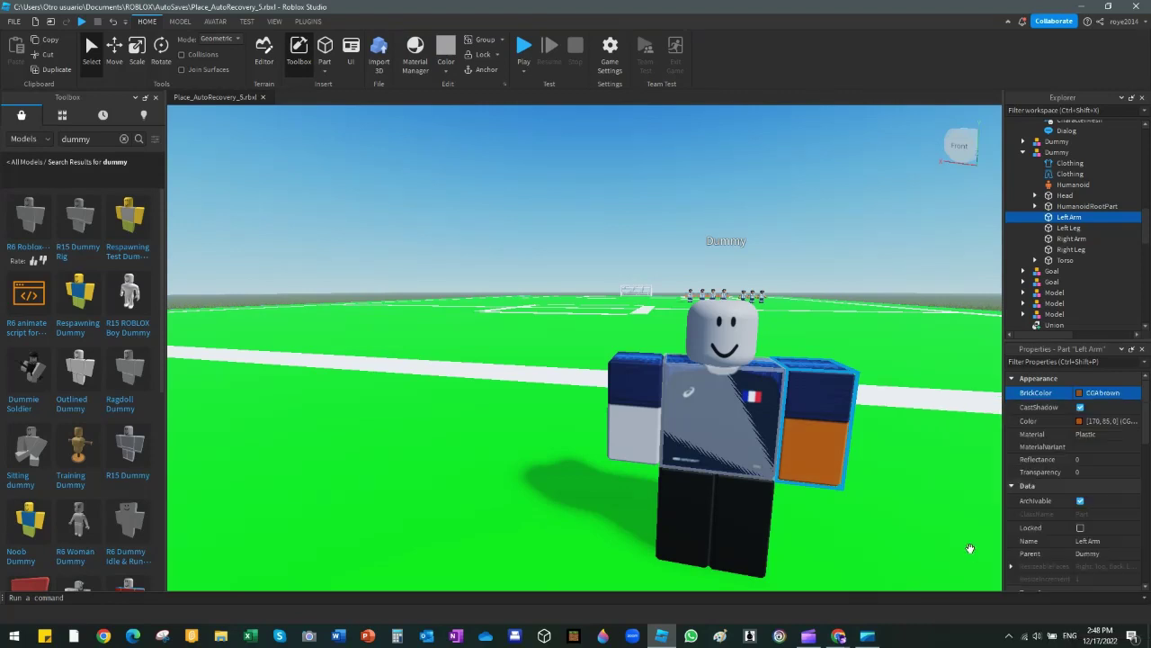
# - Set the BrickColor of the France dummy's Right Arm to CGA brown
pyautogui.click(1070, 238)
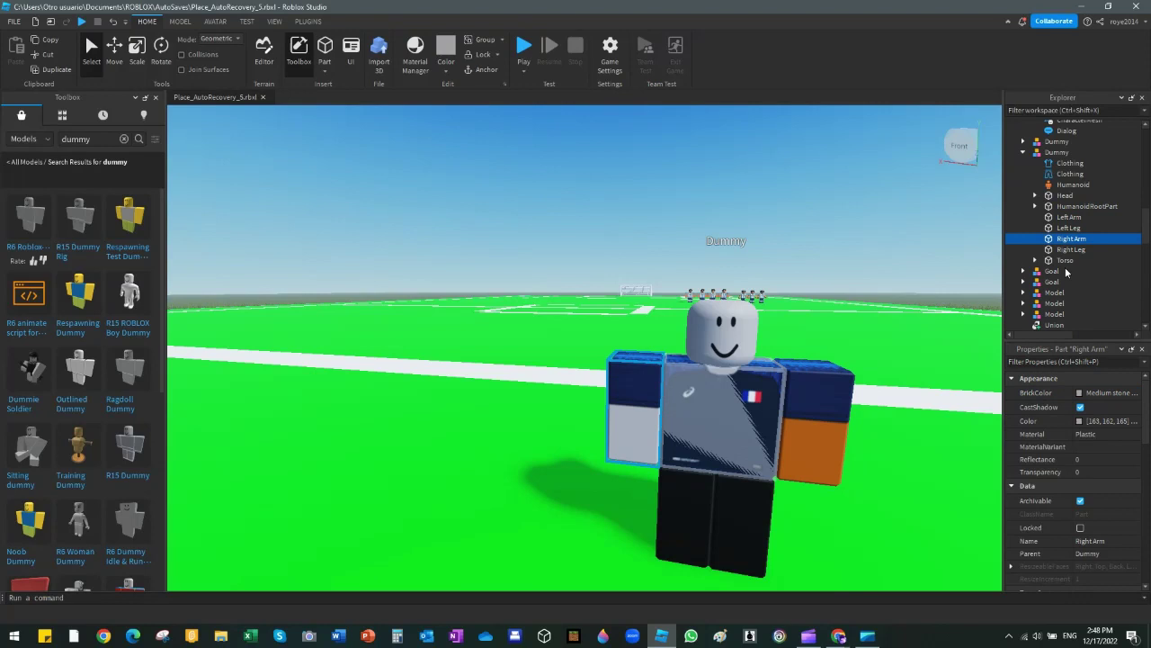
pyautogui.click(1096, 393)
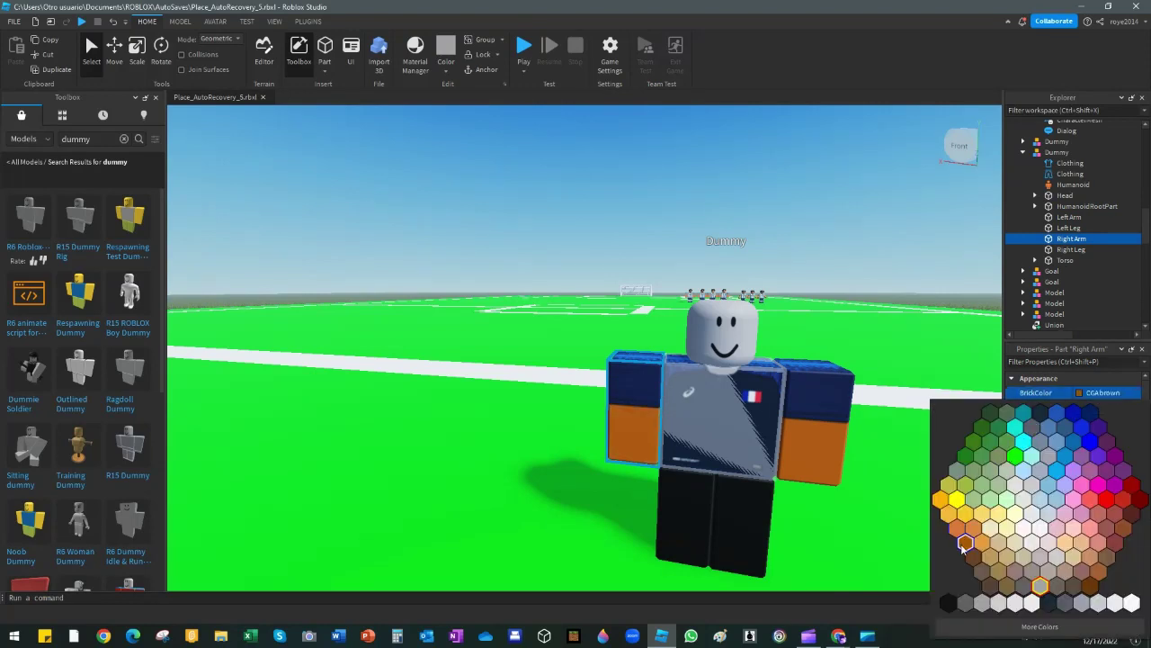
pyautogui.click(963, 543)
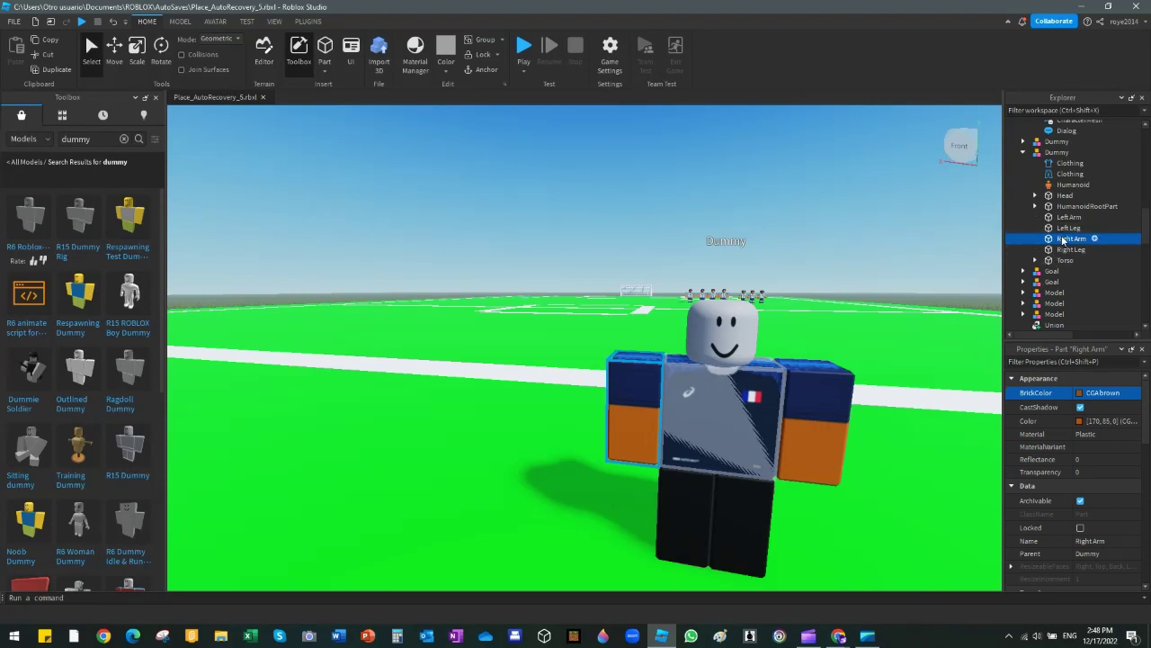
# - Set the BrickColor of the dummy's Head to CGA brown and deselect it
pyautogui.click(1064, 196)
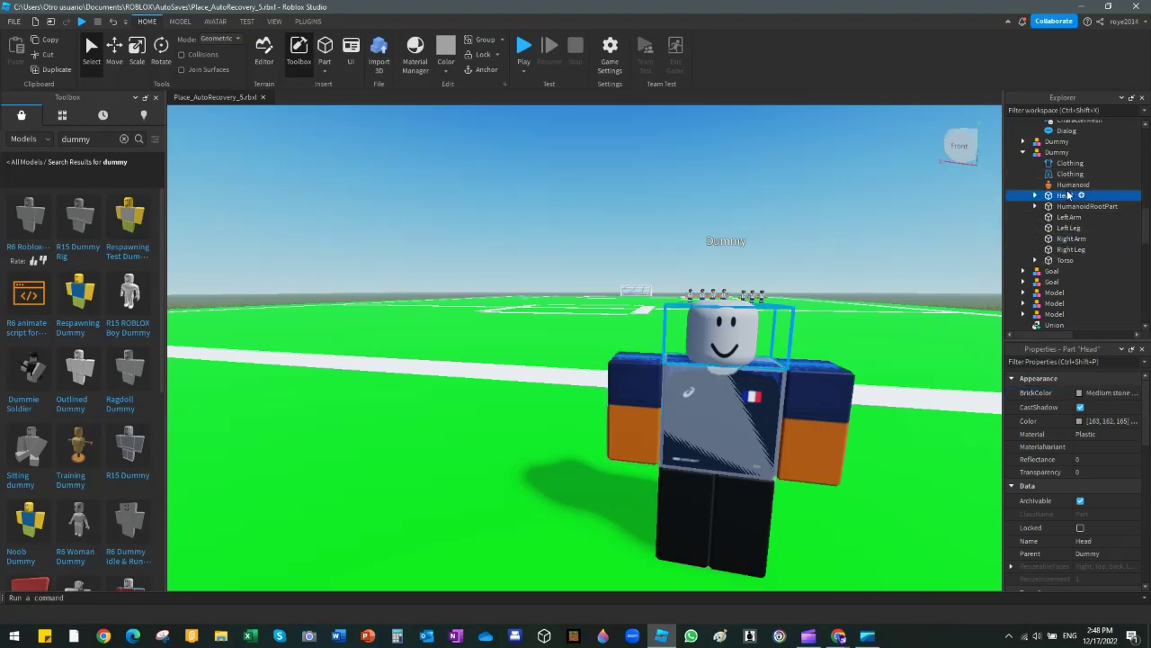
pyautogui.click(1082, 393)
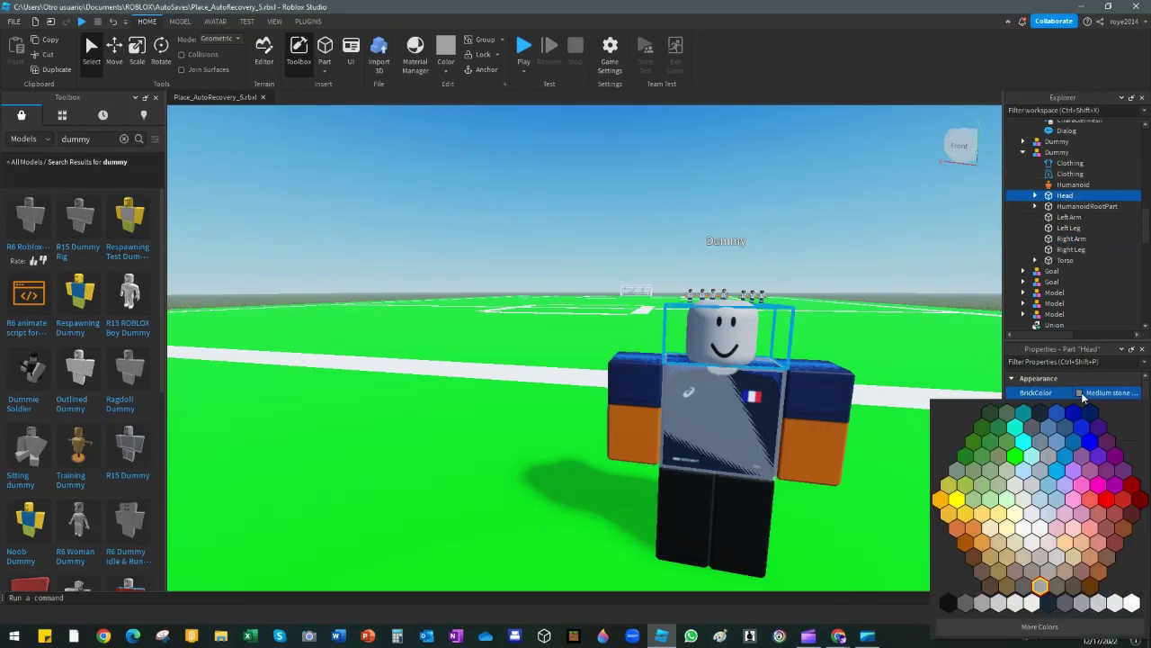
pyautogui.click(972, 545)
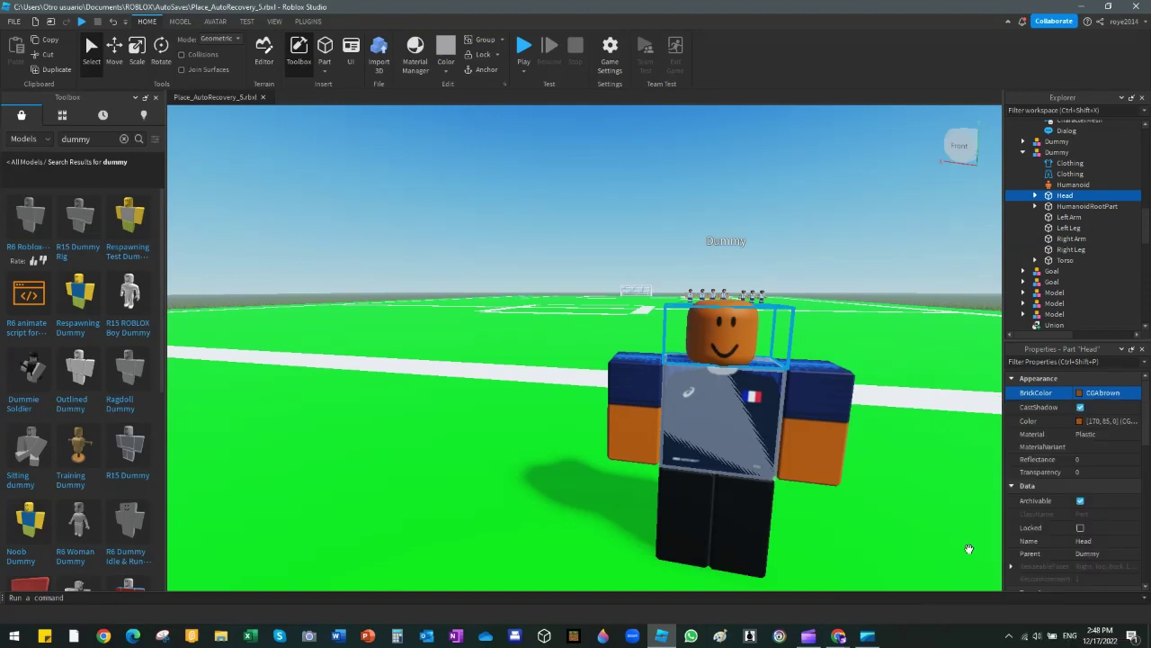
pyautogui.click(970, 548)
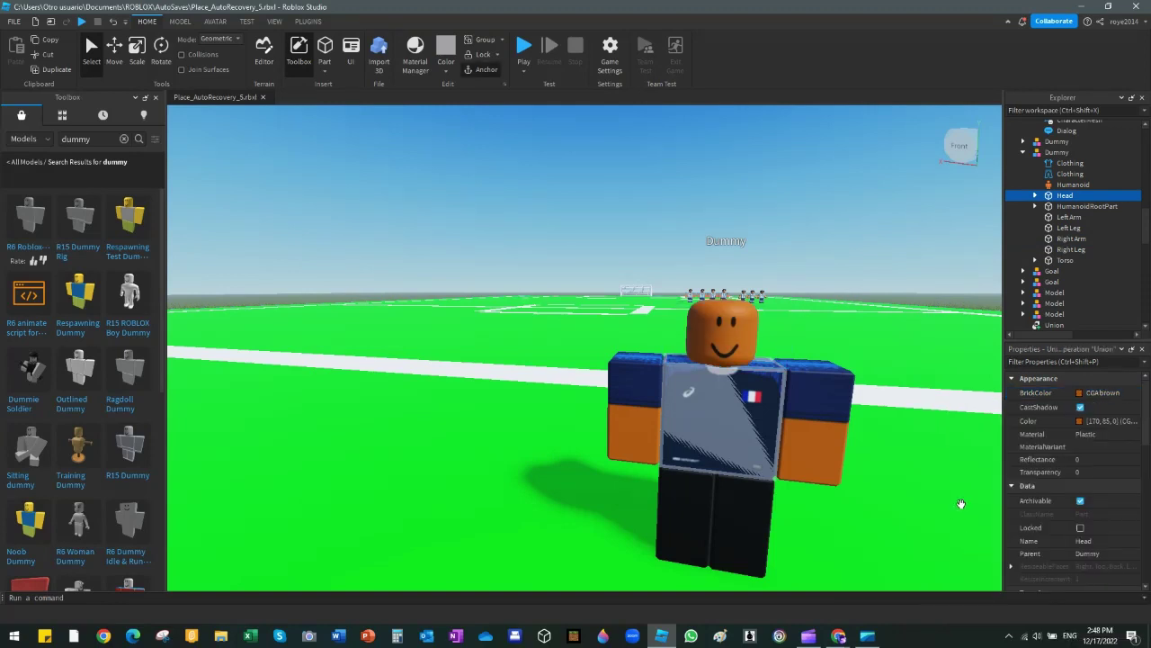
# - Search the model library for hair, insert Black Trecky Hair on the pitch beside the France dummy and activate the Move tool
pyautogui.click(123, 138)
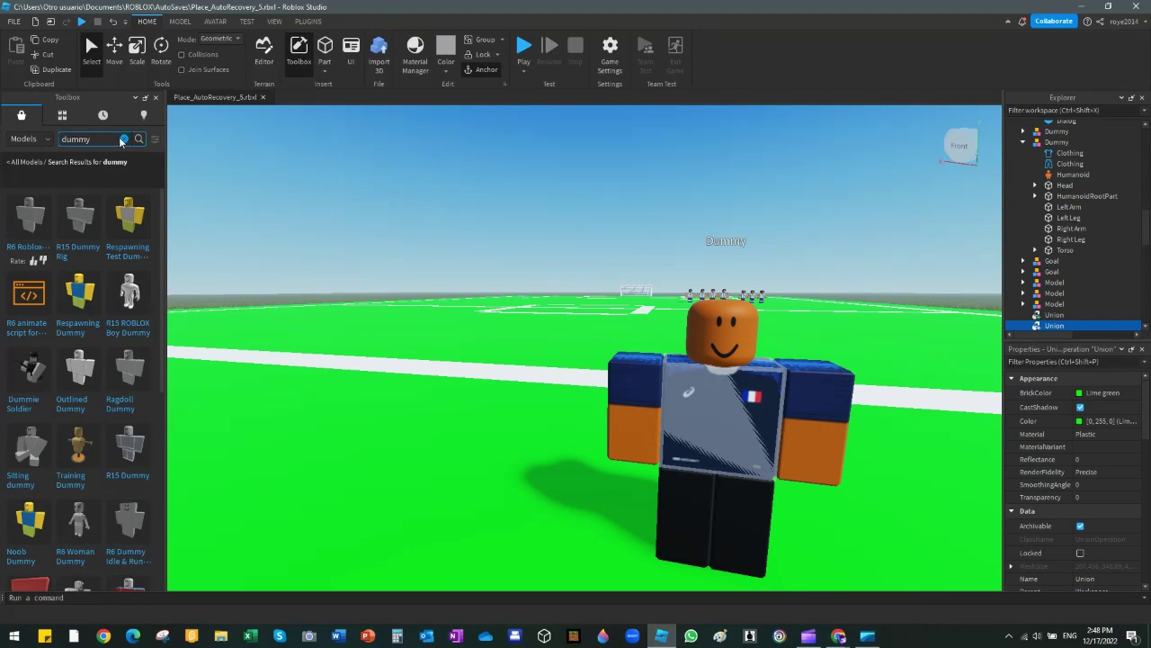
pyautogui.write('hair')
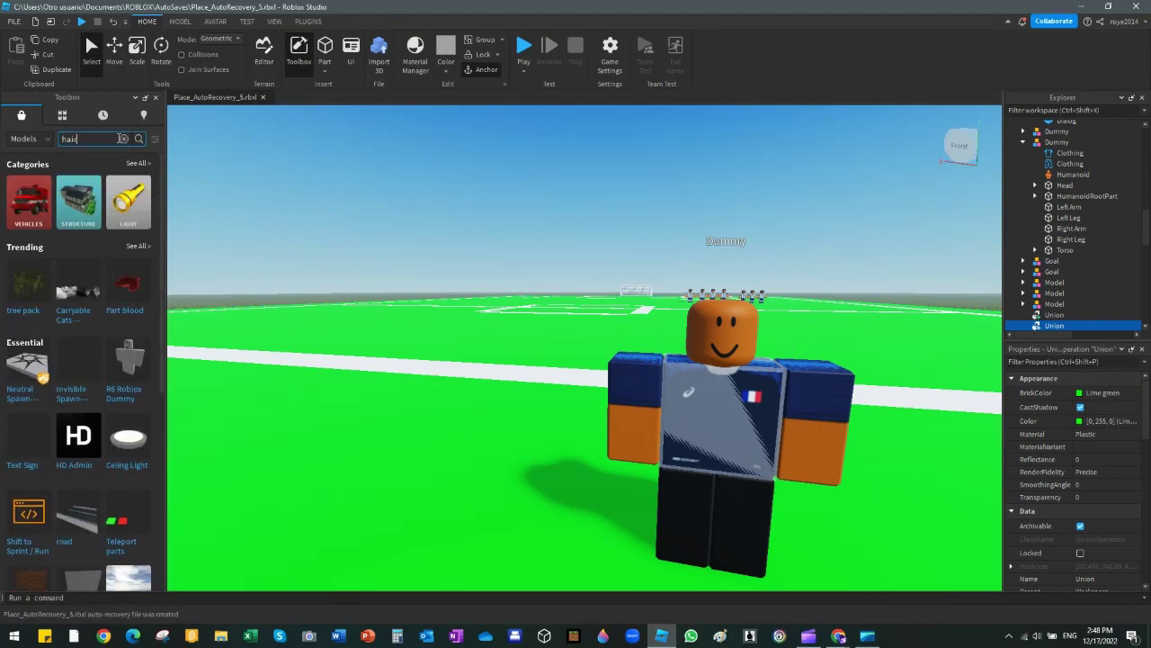
pyautogui.press('Return')
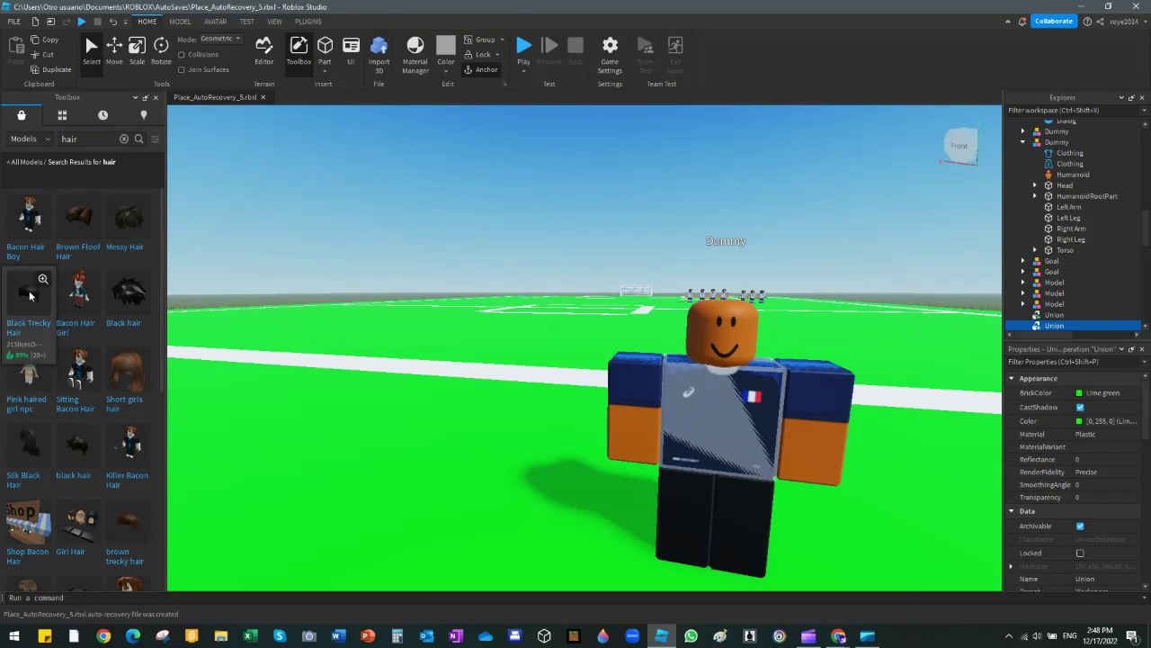
pyautogui.moveTo(30, 293); pyautogui.dragTo(458, 501)
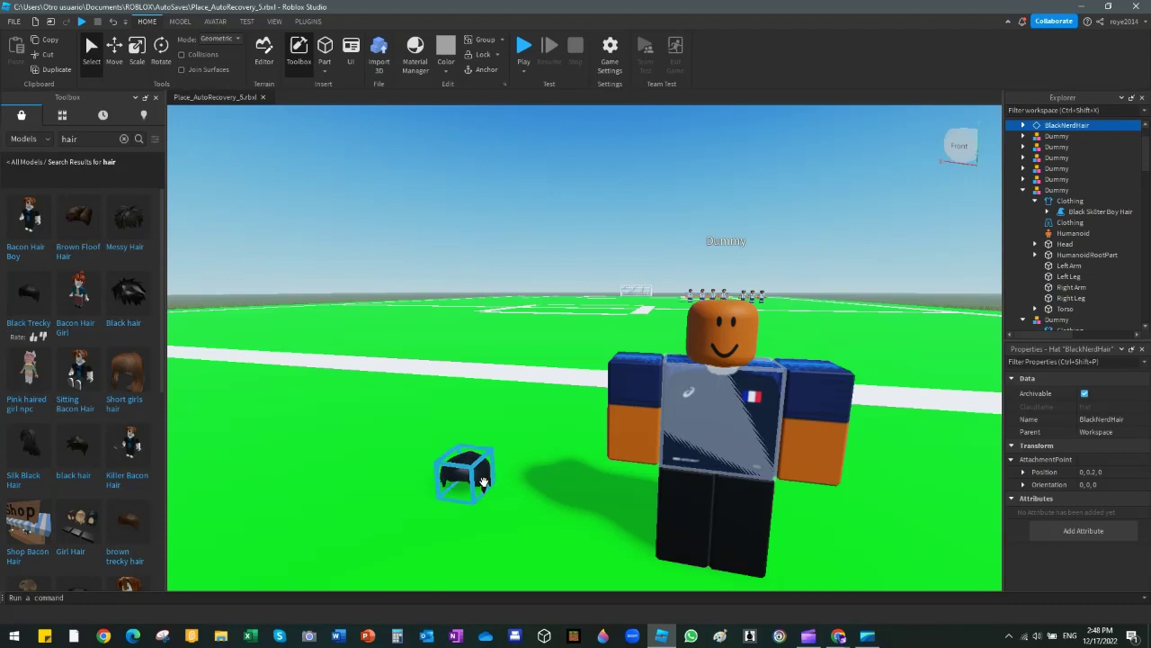
pyautogui.click(109, 56)
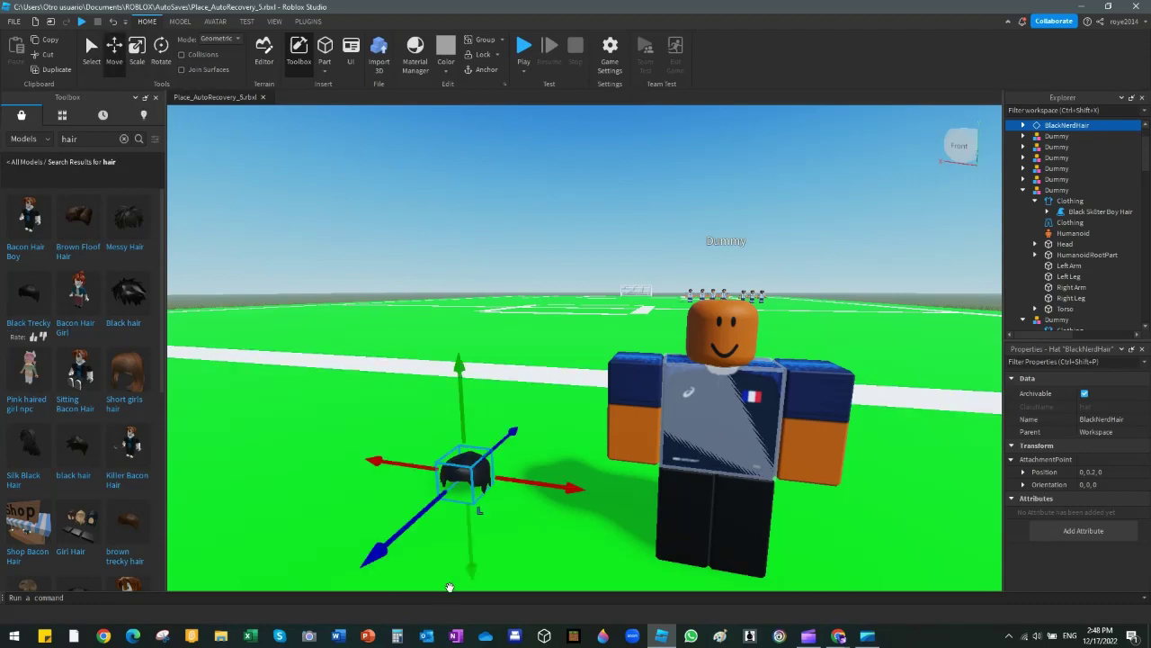
pyautogui.moveTo(462, 437); pyautogui.dragTo(465, 266)
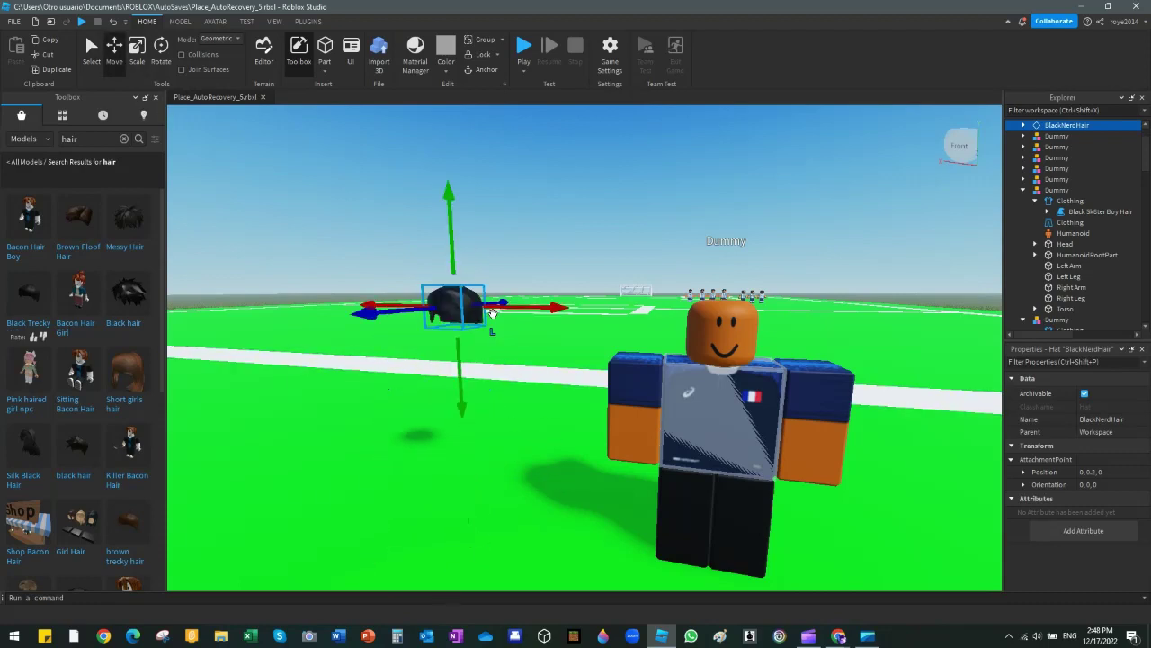
pyautogui.moveTo(505, 318); pyautogui.dragTo(516, 307)
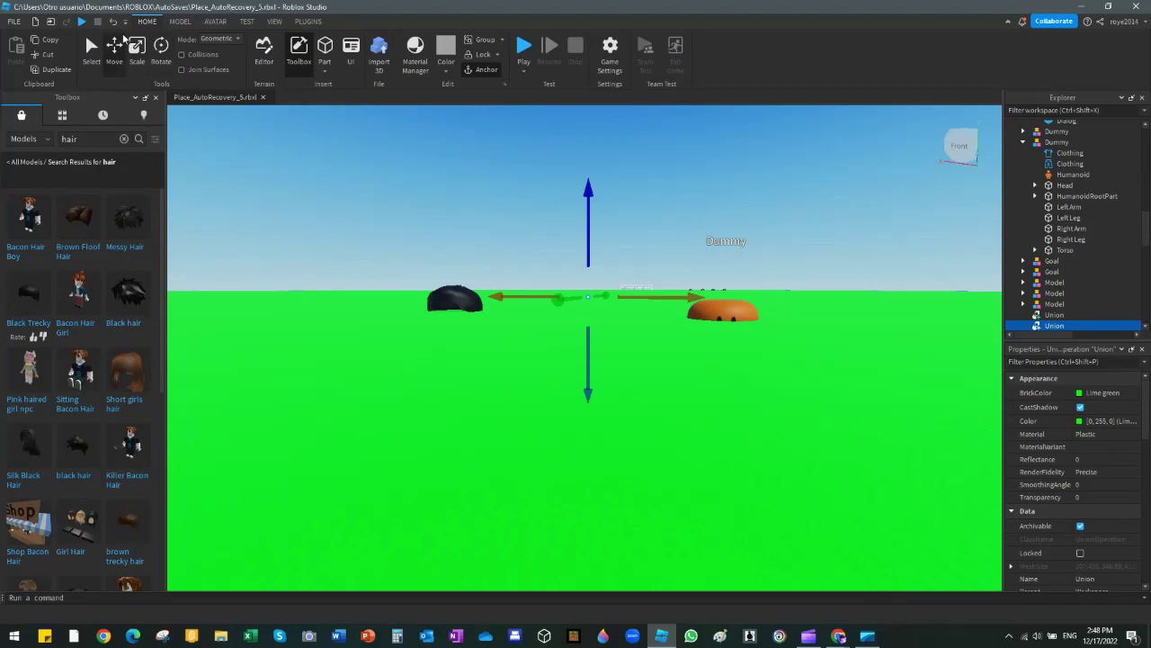
pyautogui.click(114, 22)
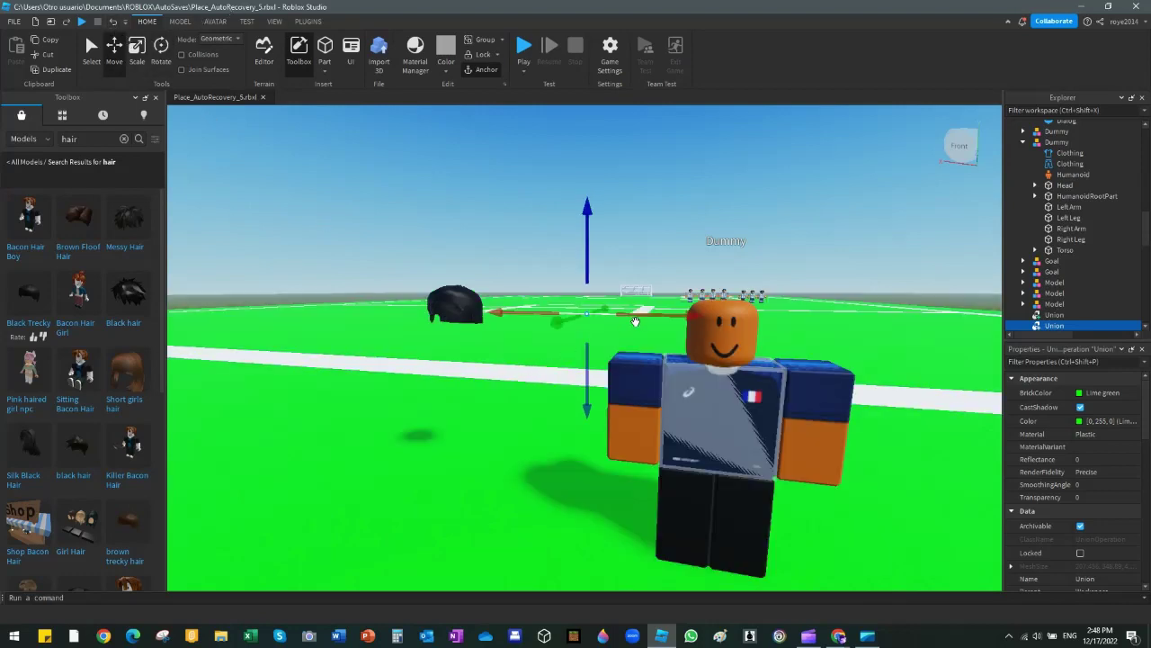
pyautogui.moveTo(636, 322); pyautogui.dragTo(592, 343)
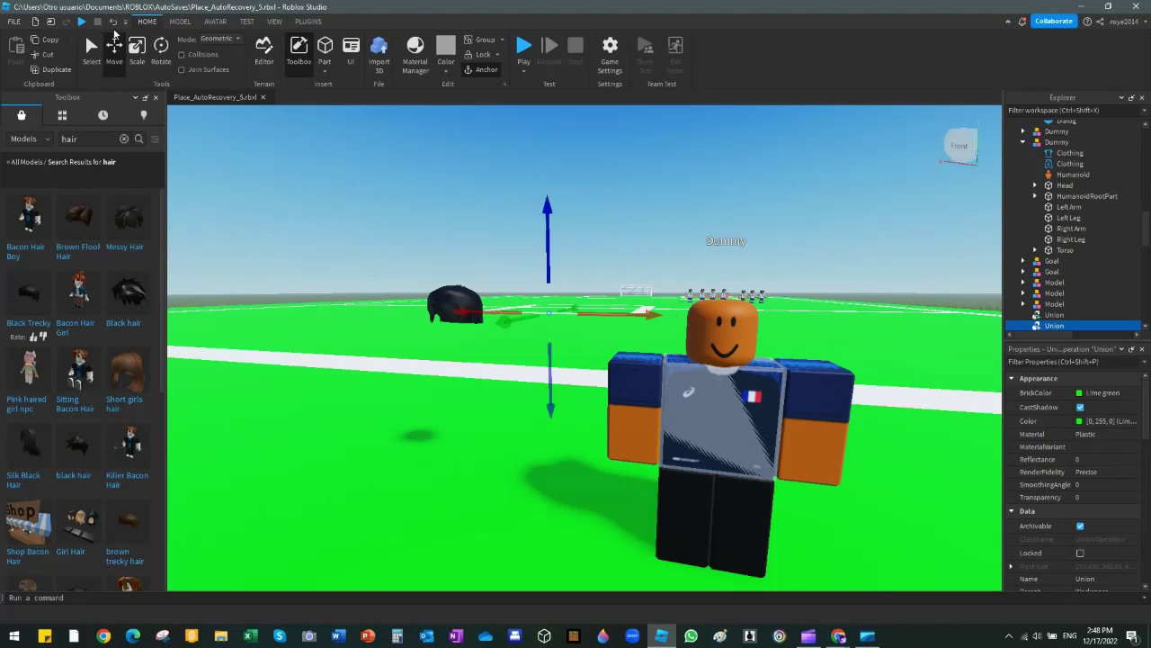
pyautogui.click(115, 24)
pyautogui.click(115, 27)
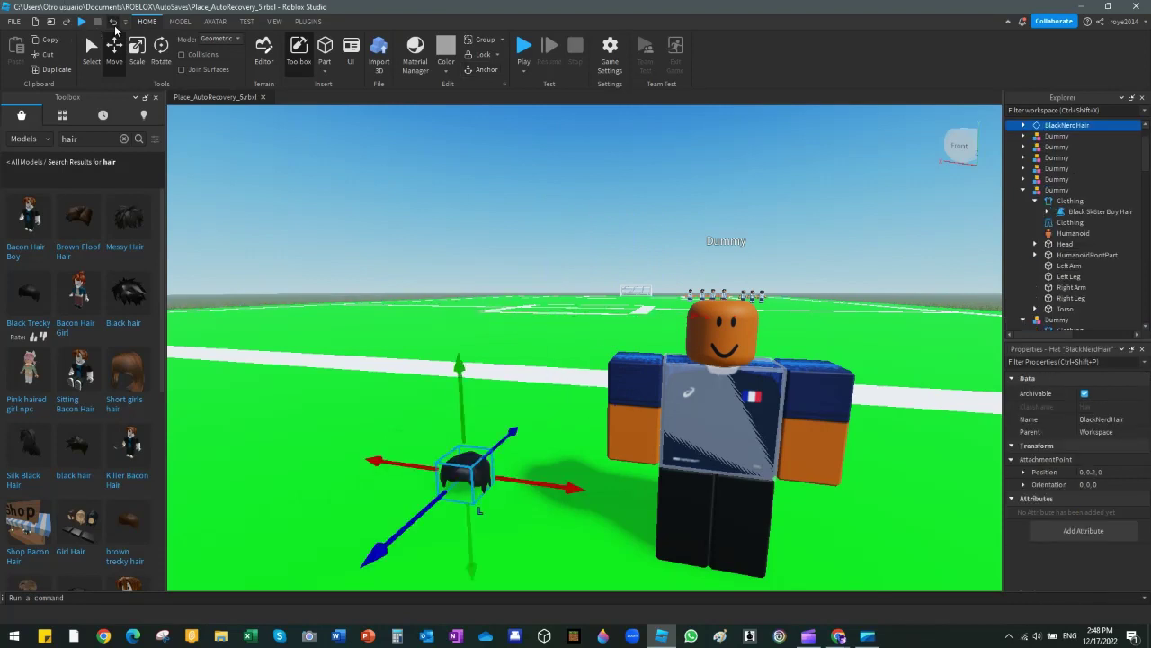
# - Raise the black hair off the pitch and move it across until it is level with the France dummy's head
pyautogui.moveTo(470, 417); pyautogui.dragTo(464, 277)
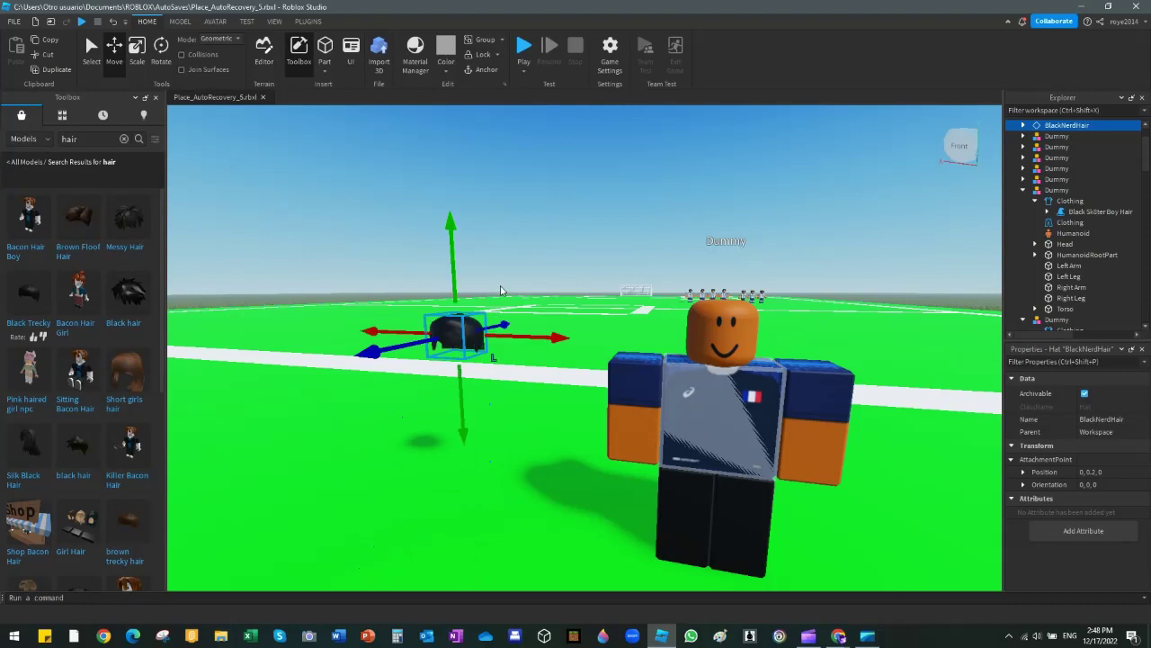
pyautogui.moveTo(510, 326); pyautogui.dragTo(691, 396)
pyautogui.moveTo(714, 338); pyautogui.dragTo(716, 242)
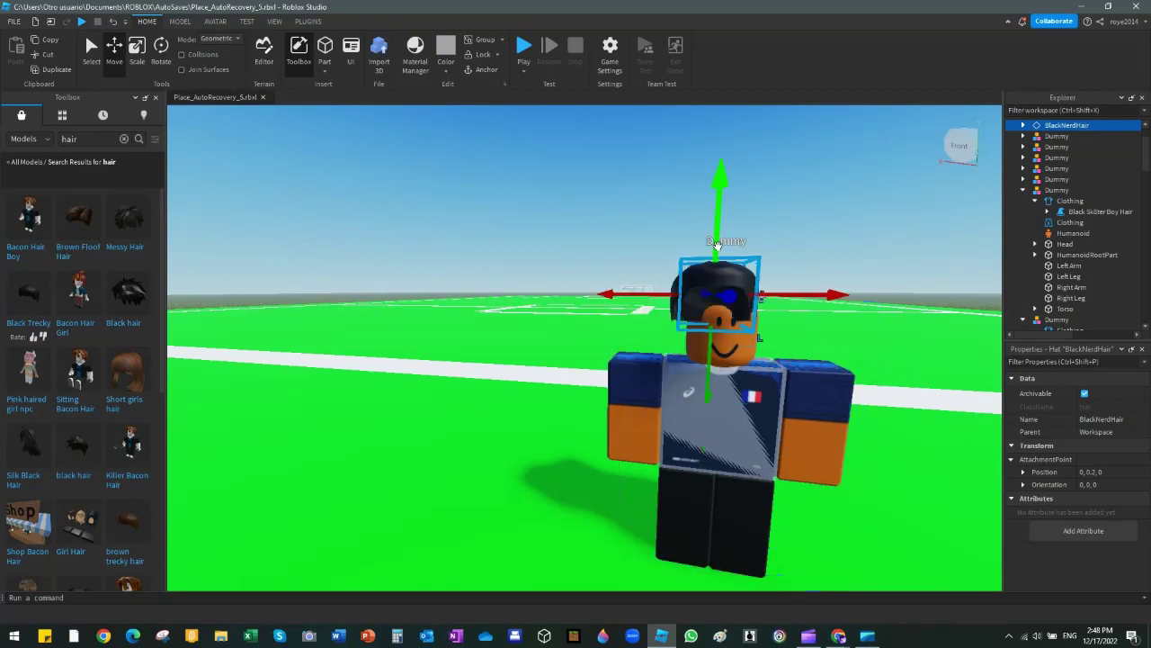
pyautogui.click(760, 285)
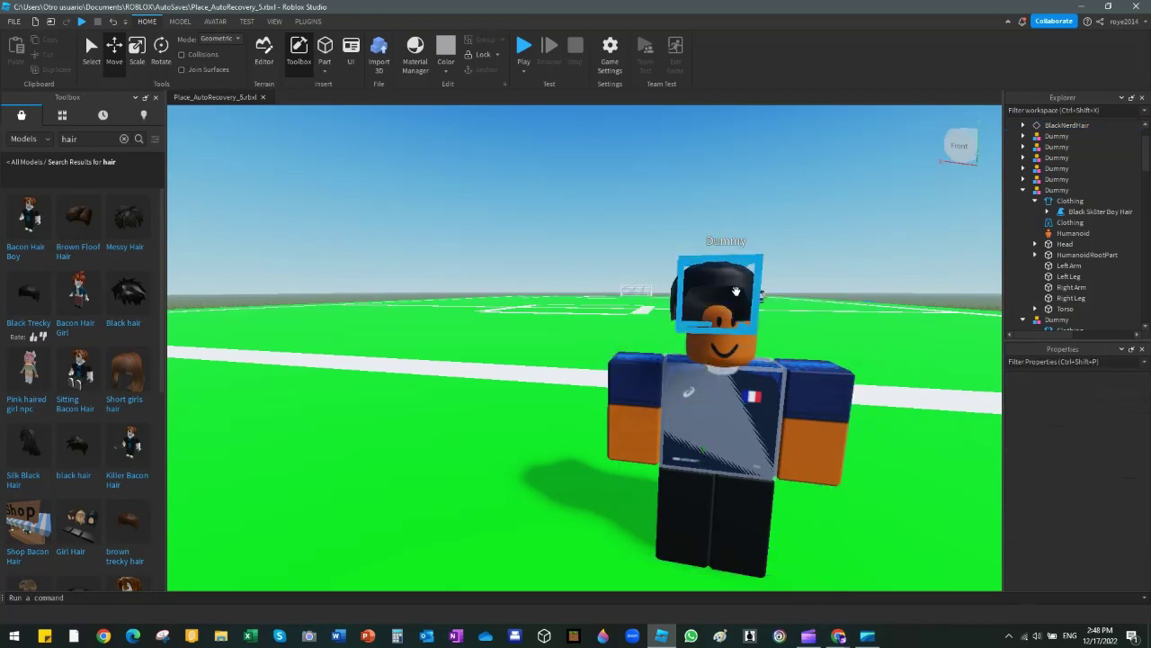
# - Move the hair's Handle backwards and slightly up so that it lies directly above the France dummy's head
pyautogui.click(733, 289)
pyautogui.moveTo(615, 327); pyautogui.dragTo(659, 322, button='right')
pyautogui.click(601, 339)
pyautogui.scroll(-3, 601, 339)
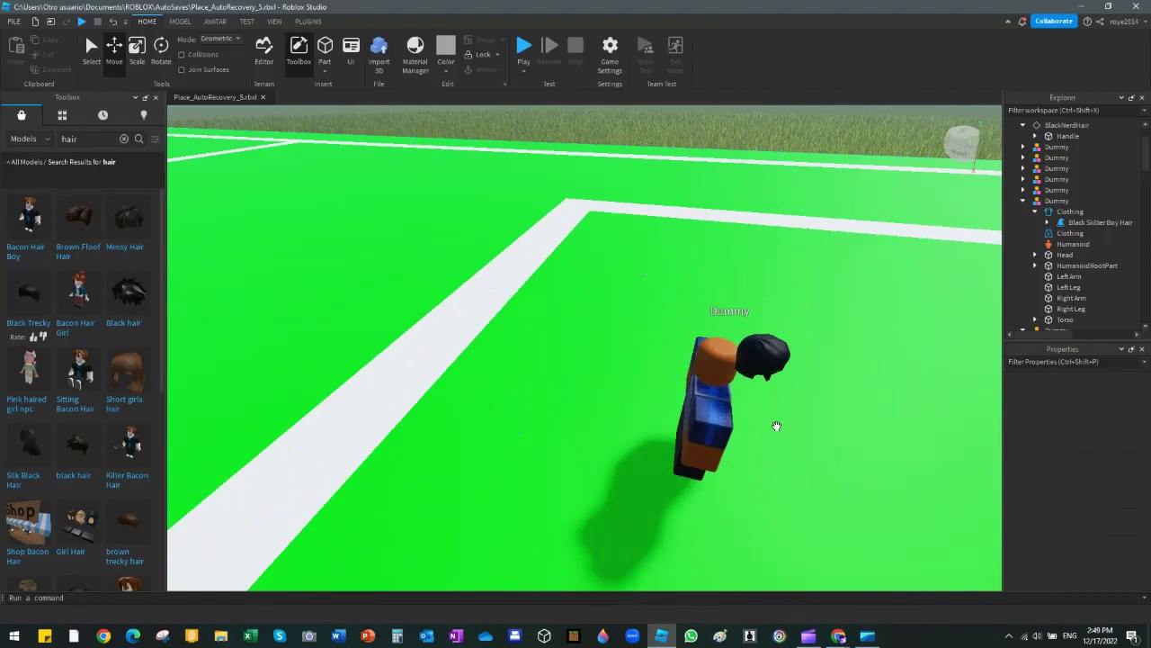
pyautogui.click(765, 335)
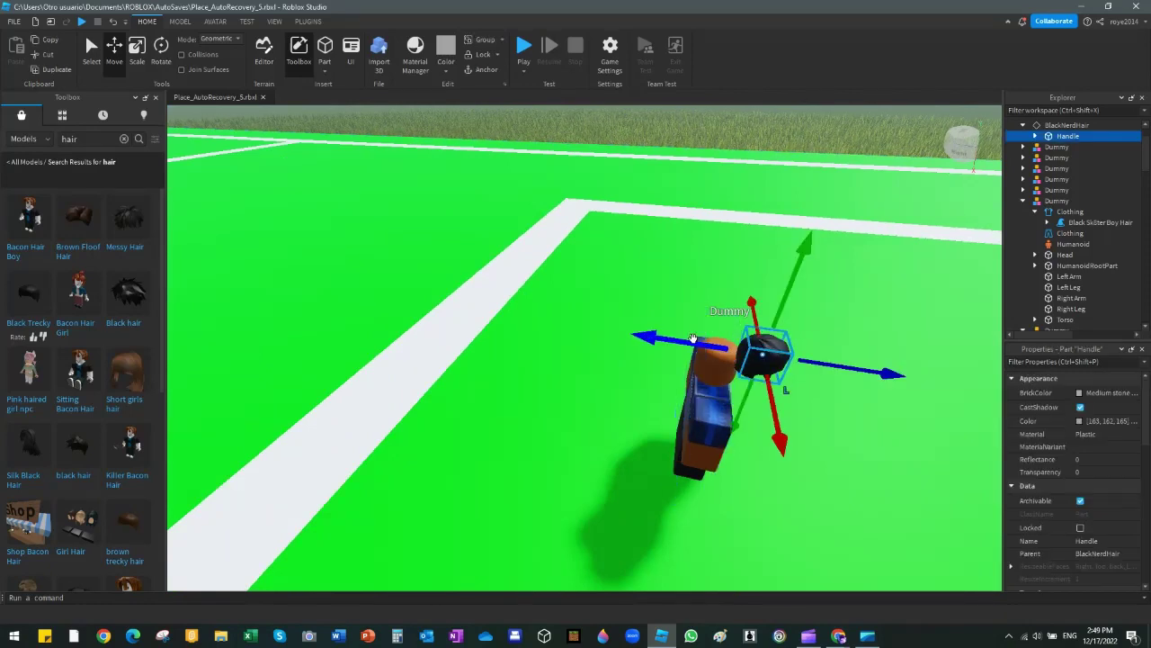
pyautogui.moveTo(635, 336); pyautogui.dragTo(576, 340)
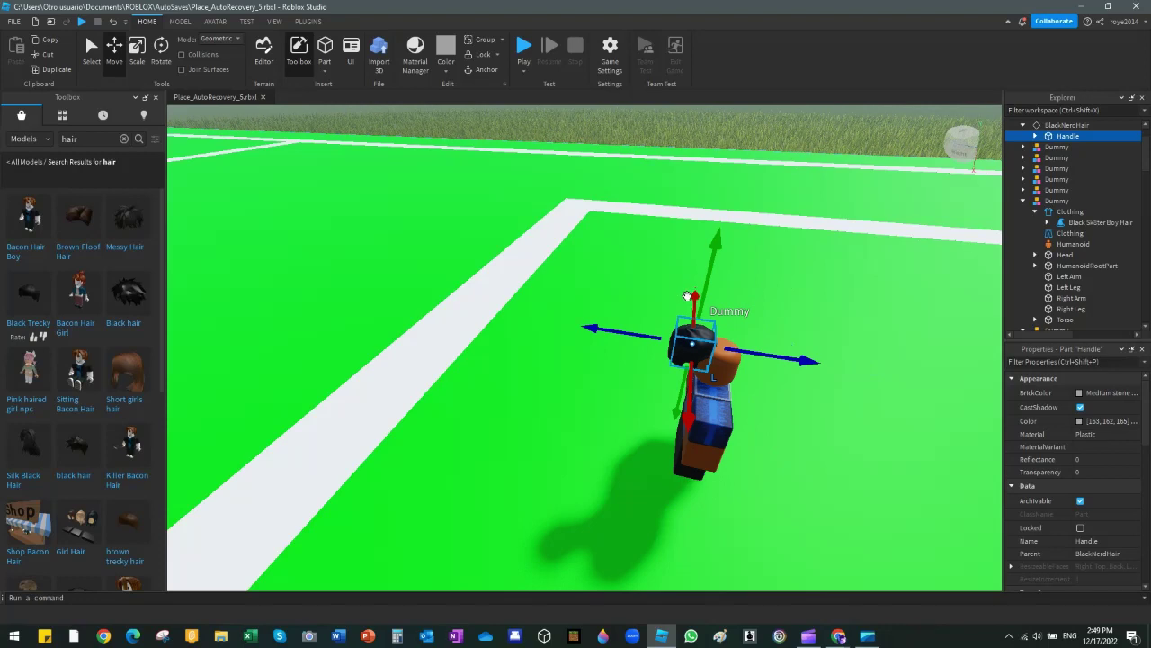
pyautogui.moveTo(693, 295); pyautogui.dragTo(695, 284)
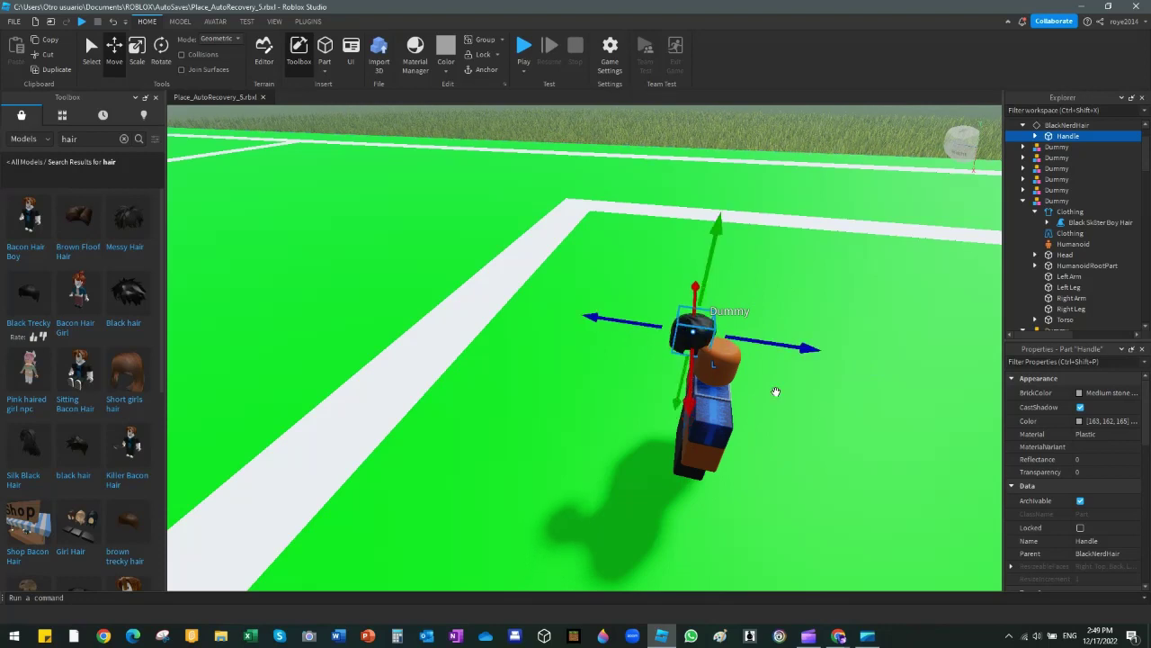
pyautogui.moveTo(816, 353); pyautogui.dragTo(844, 350)
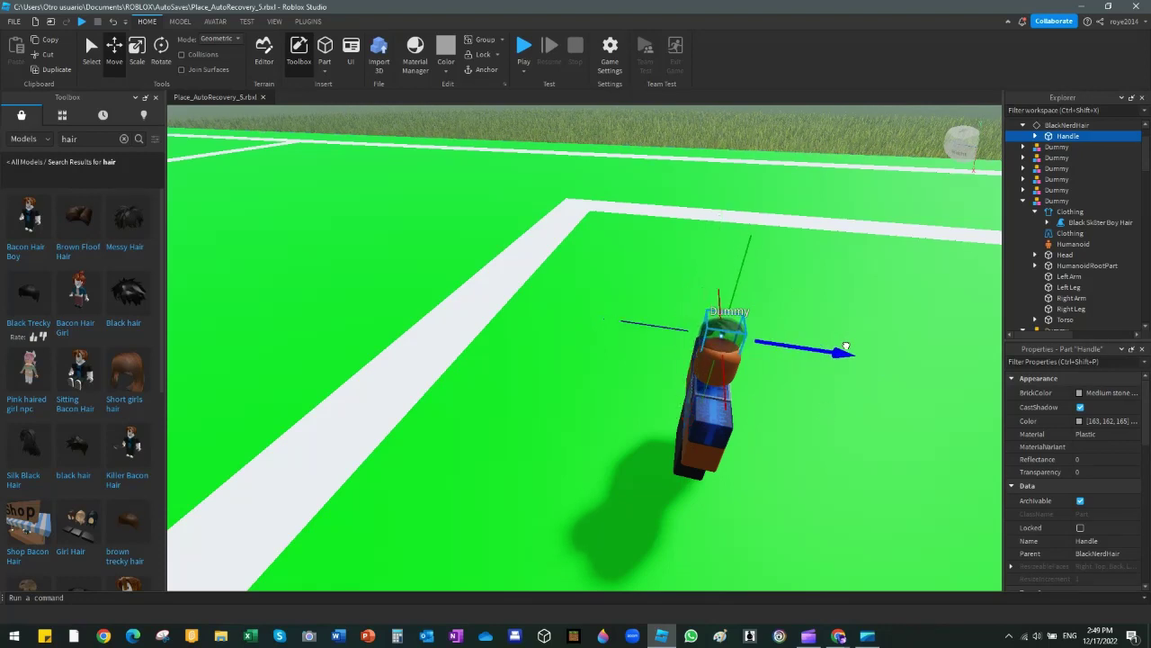
# - Fine-tune the hair's position so it sits centred on the France dummy's head, and check the fit from the front
pyautogui.moveTo(727, 405); pyautogui.dragTo(711, 385)
pyautogui.press('d')
pyautogui.moveTo(756, 336); pyautogui.dragTo(730, 336, button='right')
pyautogui.moveTo(569, 291); pyautogui.dragTo(567, 301)
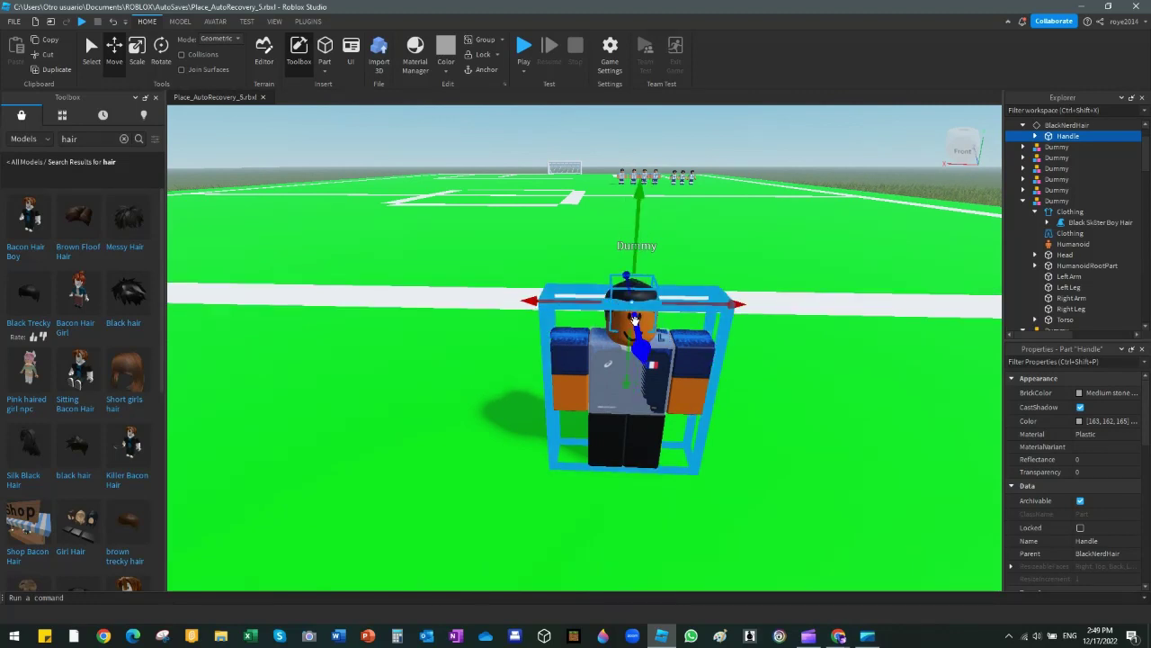
pyautogui.click(813, 385)
pyautogui.moveTo(813, 385)
pyautogui.mouseDown(button='right')
pyautogui.moveTo(782, 387)
pyautogui.moveTo(812, 380)
pyautogui.mouseUp(button='right')
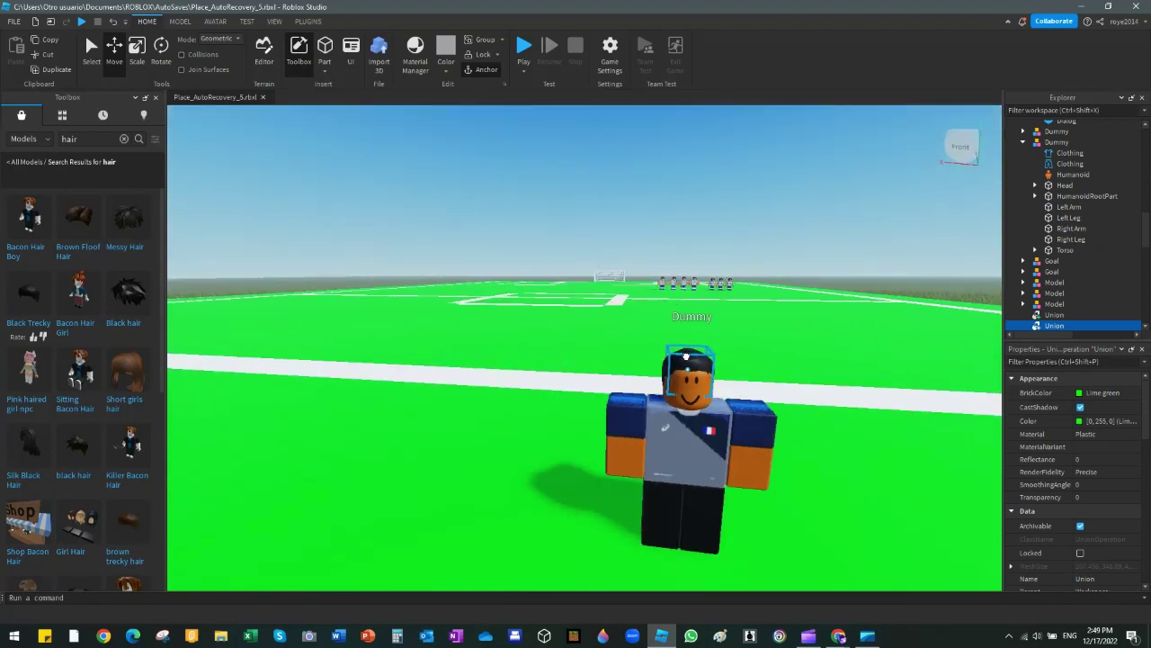
pyautogui.click(681, 351)
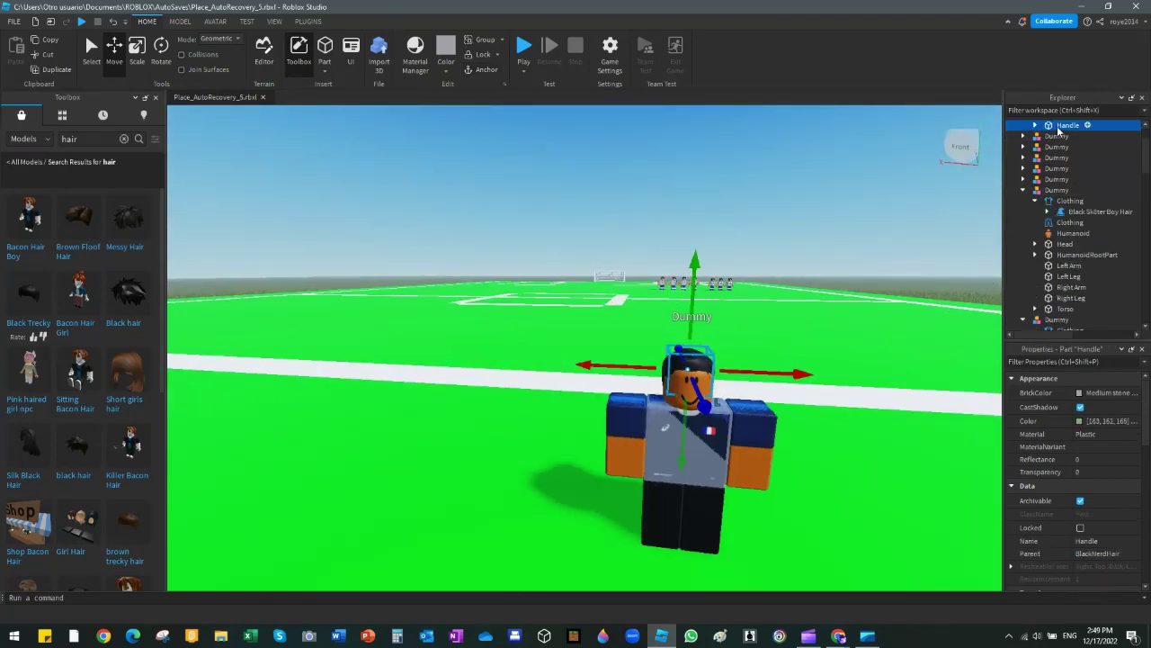
pyautogui.moveTo(1058, 132); pyautogui.dragTo(1068, 183)
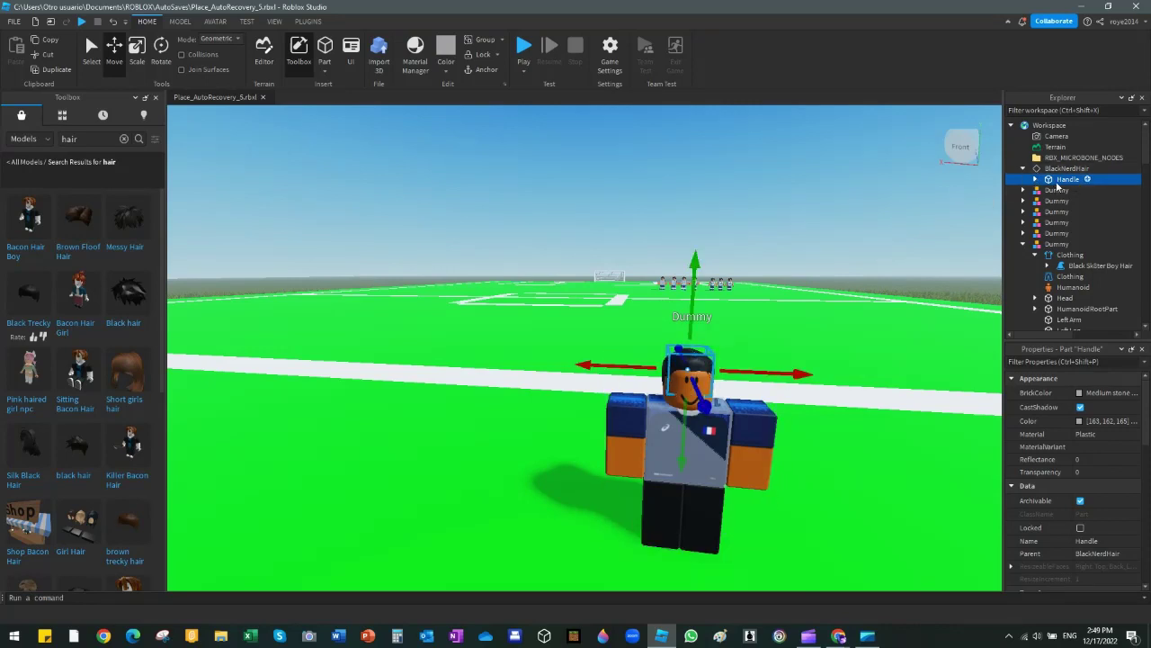
pyautogui.moveTo(1082, 183)
pyautogui.mouseDown()
pyautogui.moveTo(1058, 201)
pyautogui.moveTo(1070, 284)
pyautogui.moveTo(1082, 207)
pyautogui.moveTo(1068, 198)
pyautogui.moveTo(1079, 185)
pyautogui.mouseUp()
# - Locate the France dummy in the object tree and reparent the hair's Handle from BlackNerdHair to the dummy's second Clothing object
pyautogui.click(635, 506)
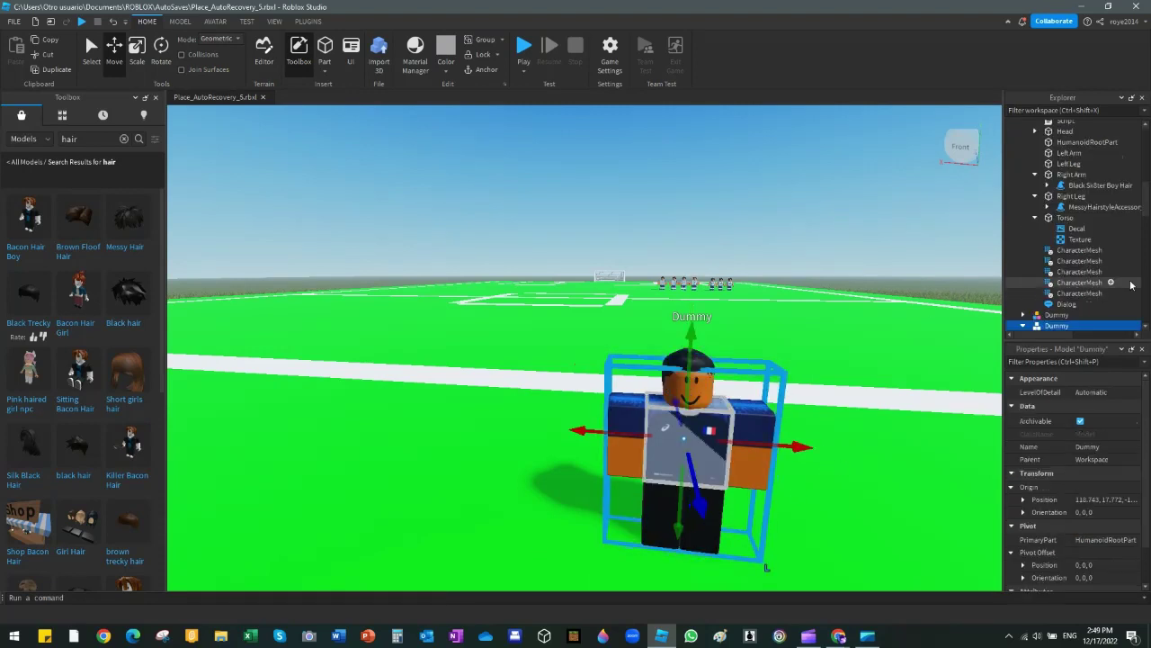
pyautogui.scroll(-5, 1116, 275)
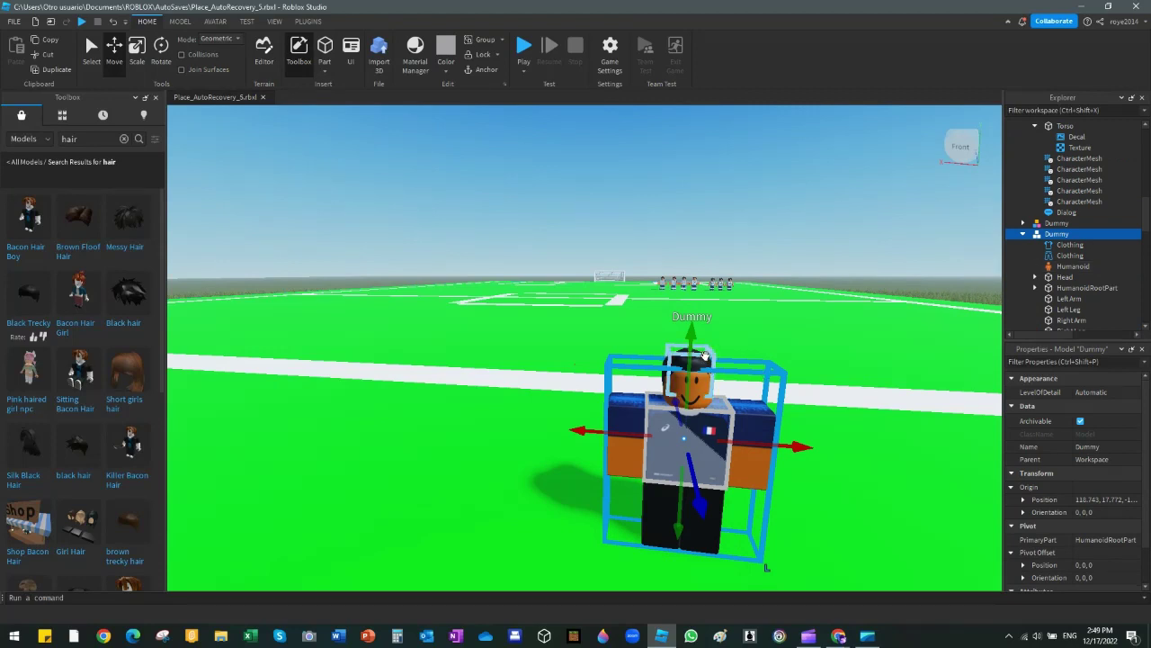
pyautogui.click(707, 354)
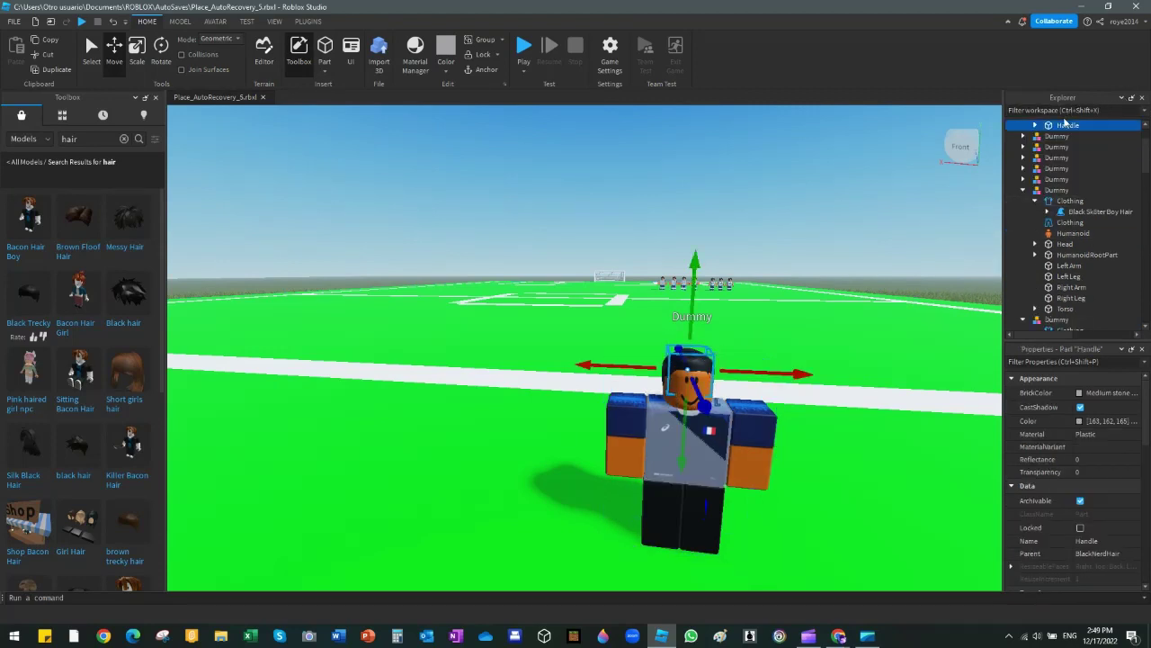
pyautogui.moveTo(1063, 126); pyautogui.dragTo(1079, 225)
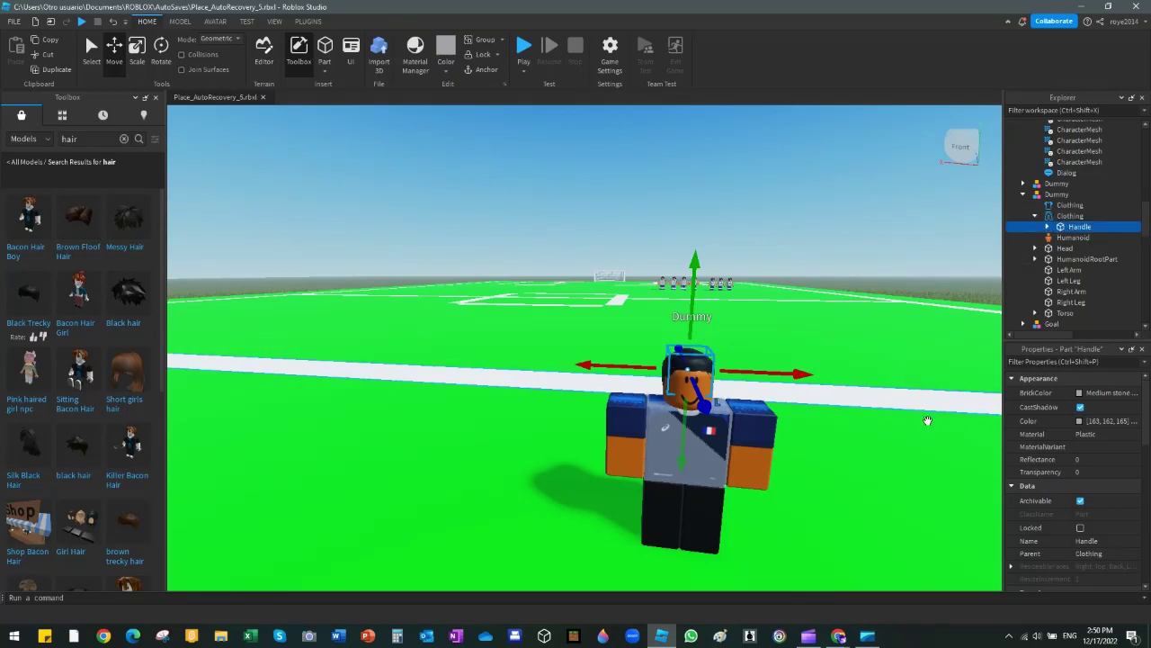
pyautogui.moveTo(738, 453); pyautogui.dragTo(852, 555)
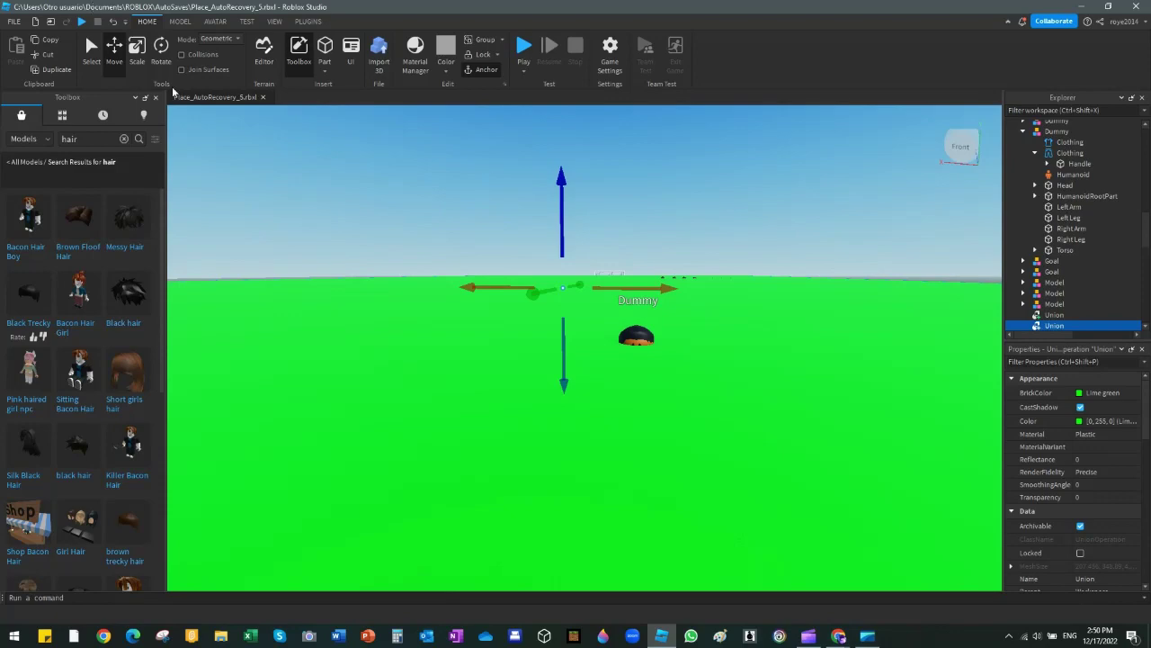
pyautogui.click(809, 636)
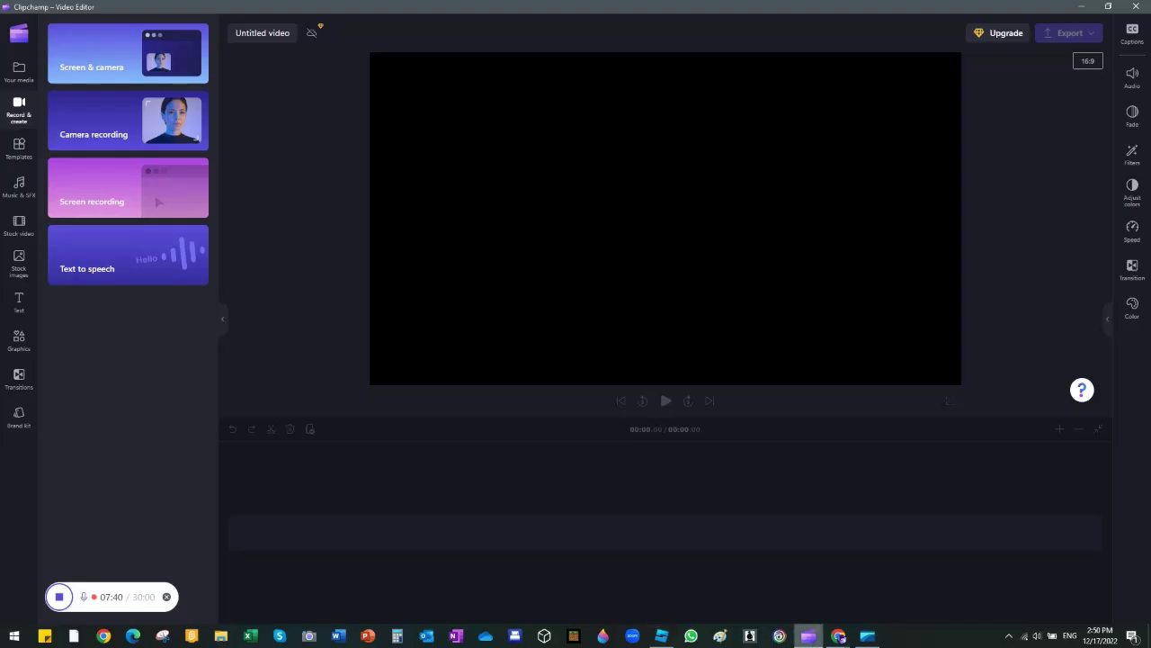